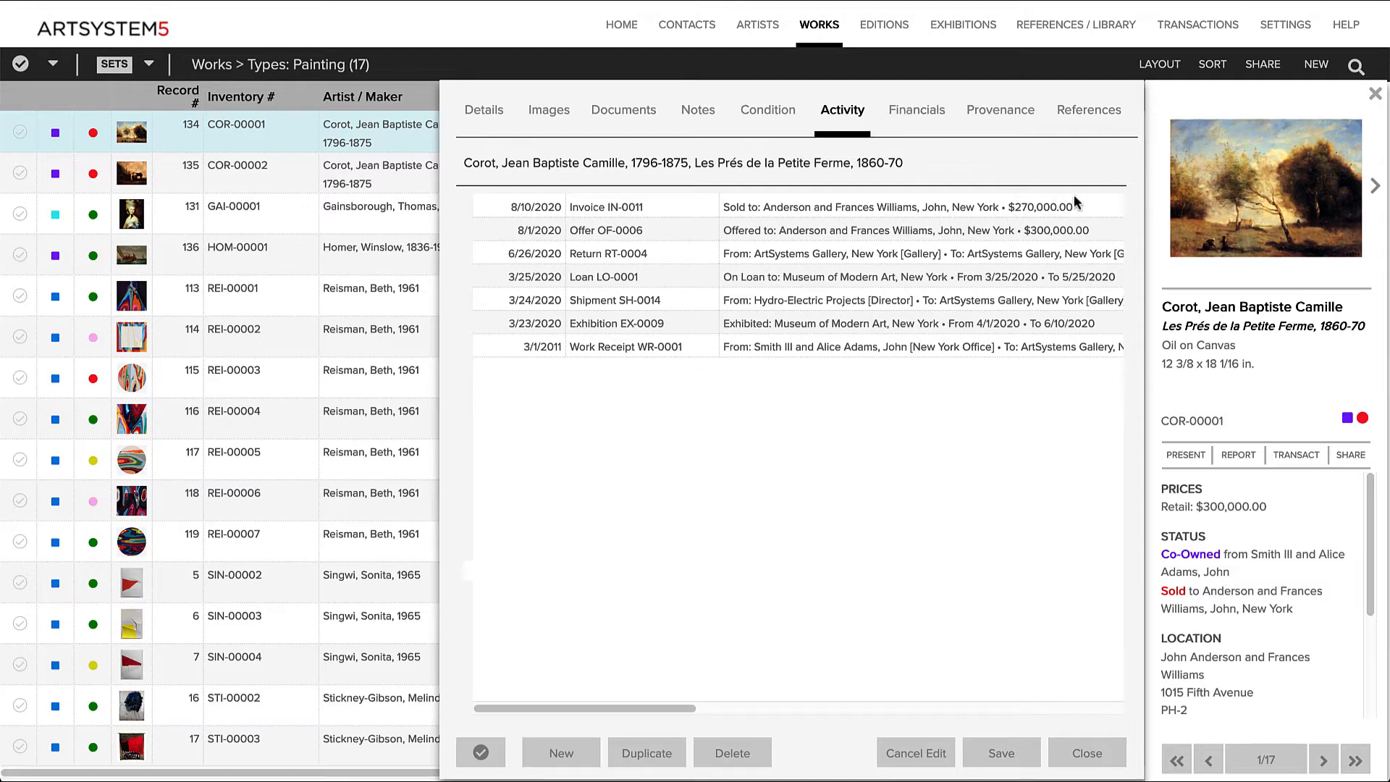
Open the invoice dated 8/10/2020 from the activity history of Les Prés de la Petite Ferme.
{"action": "left_click", "coordinate": [1100, 209]}
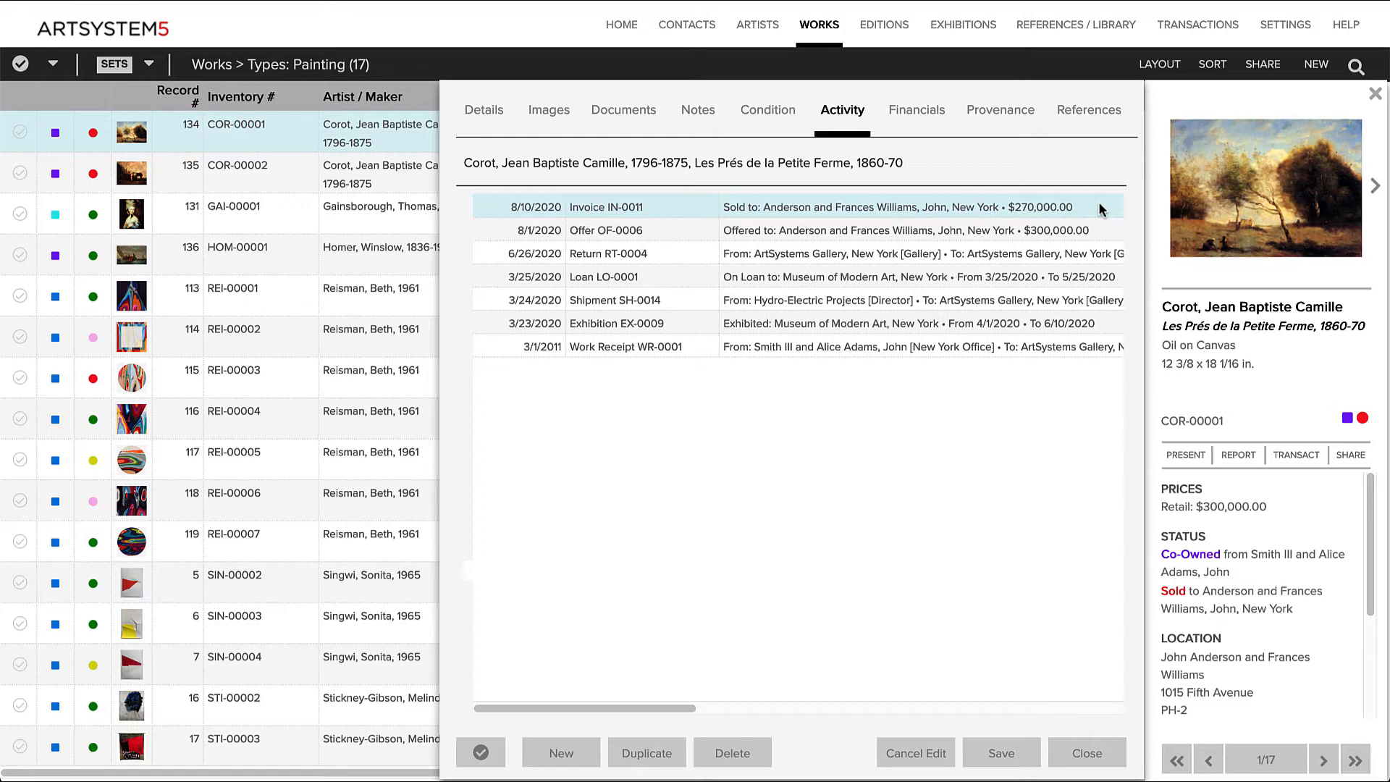
{"action": "double_click", "coordinate": [1100, 209]}
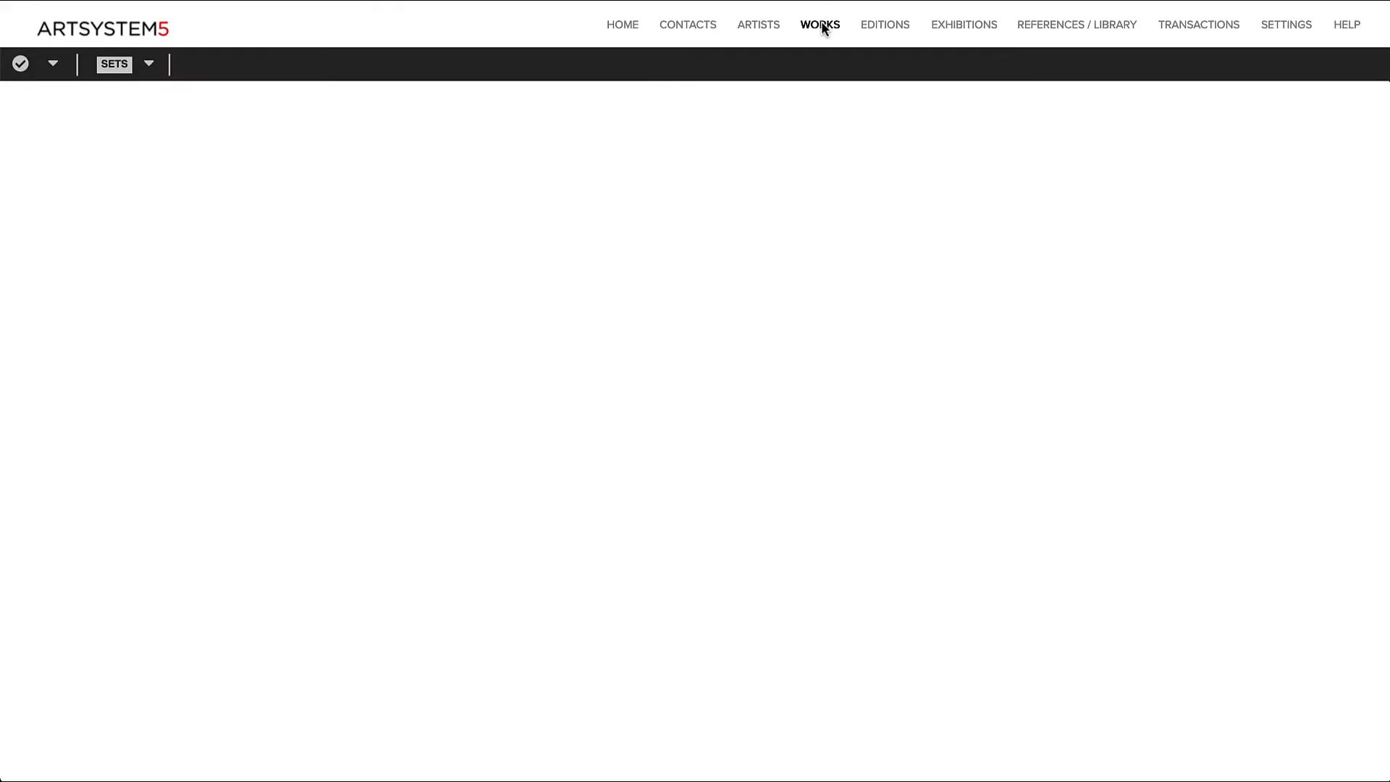
Show the works in the Considered for Purchase worksheet.
{"action": "left_click", "coordinate": [823, 28]}
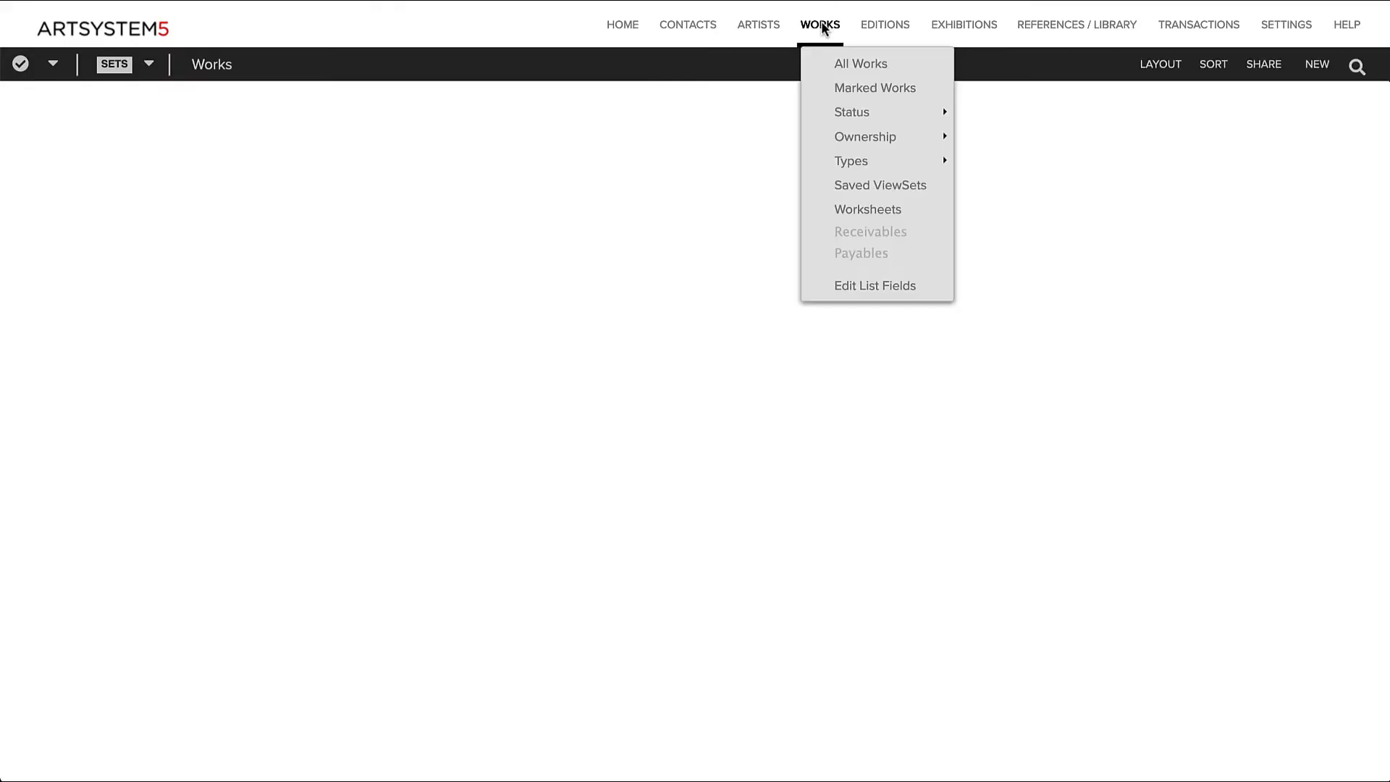
{"action": "left_click", "coordinate": [858, 210]}
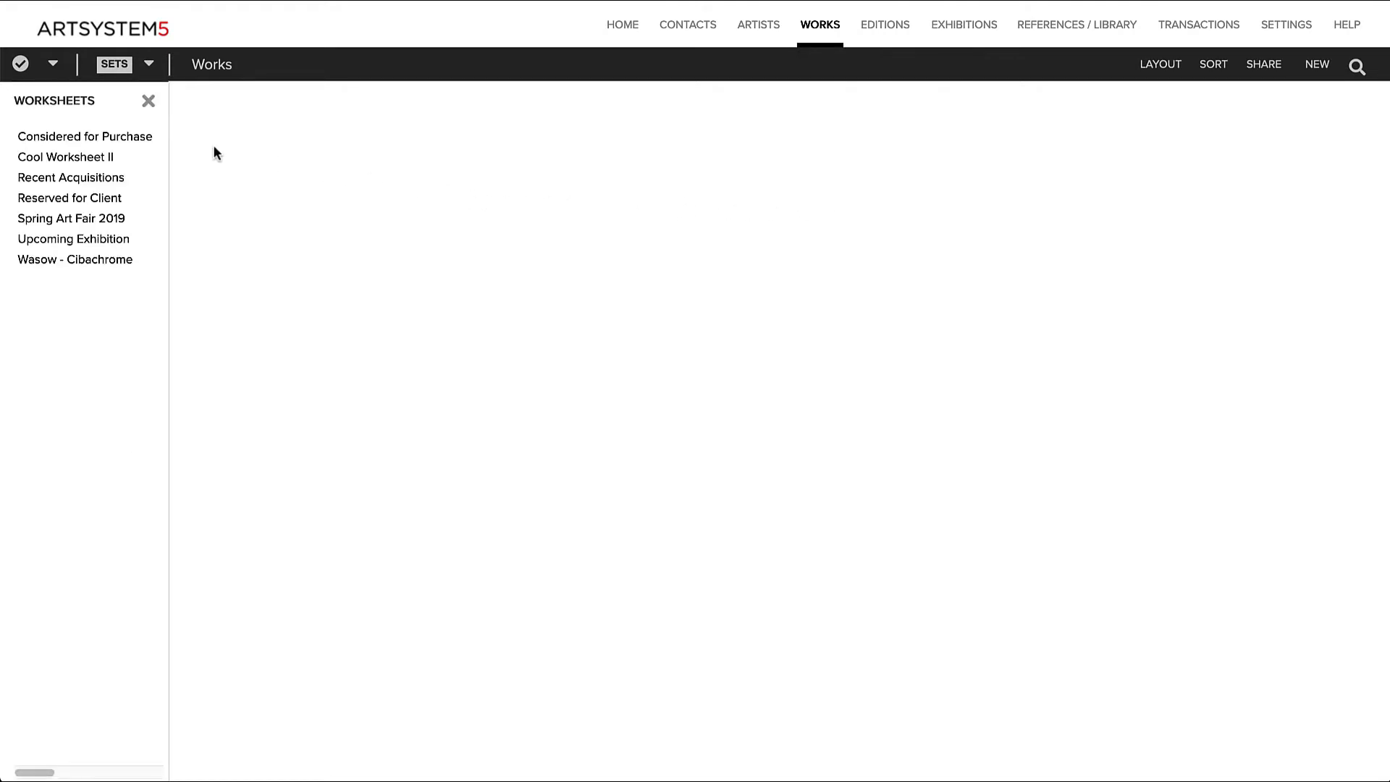
{"action": "left_click", "coordinate": [146, 140]}
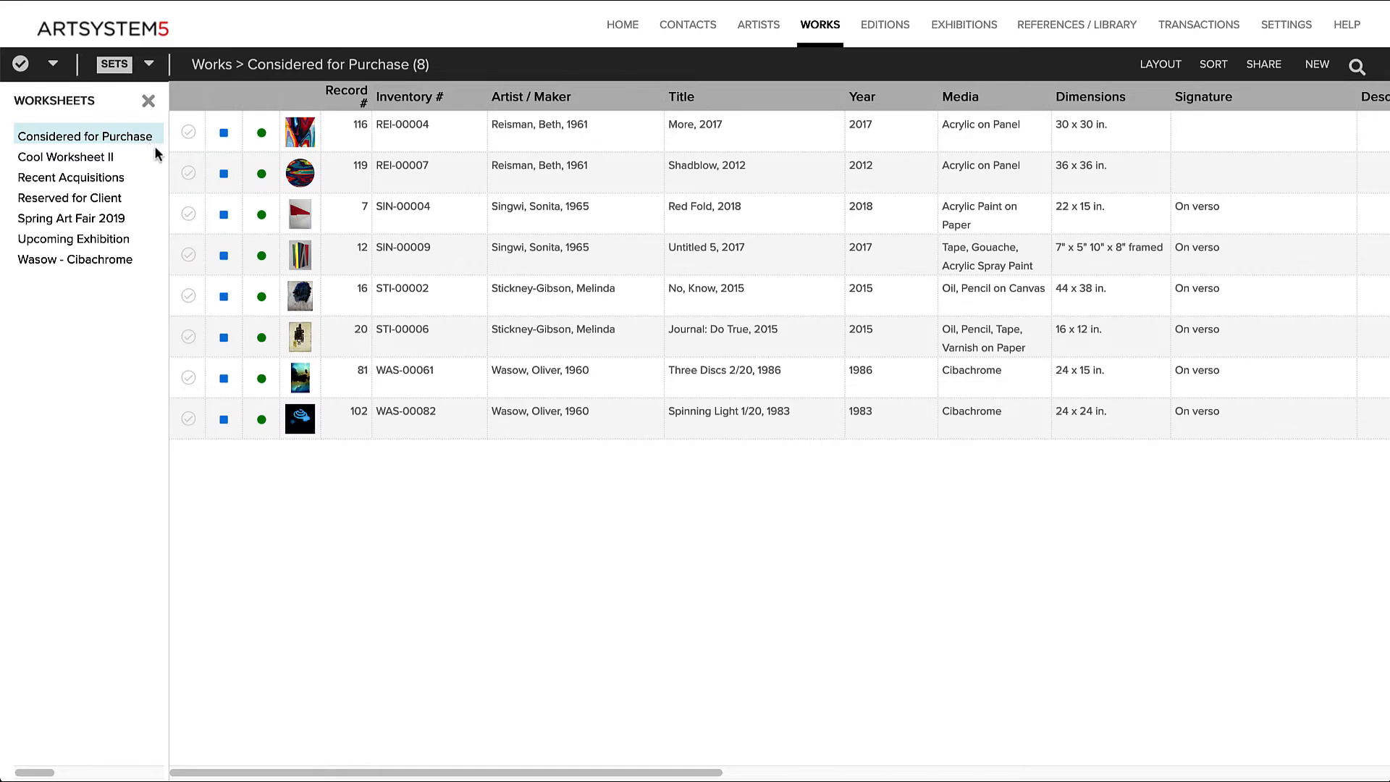
Mark the works Red Fold, Untitled 5 and Journal: Do True in the worksheet.
{"action": "left_click", "coordinate": [188, 214]}
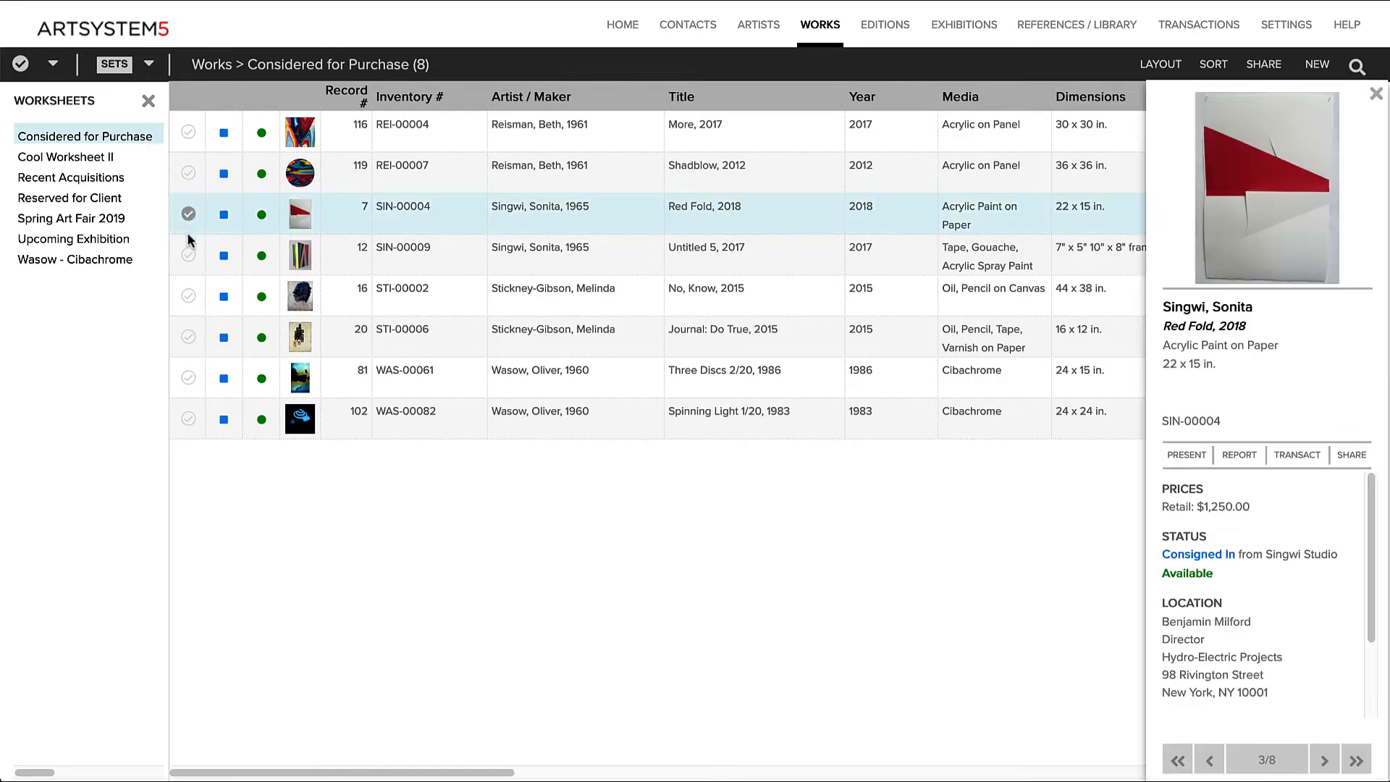
{"action": "left_click", "coordinate": [187, 255]}
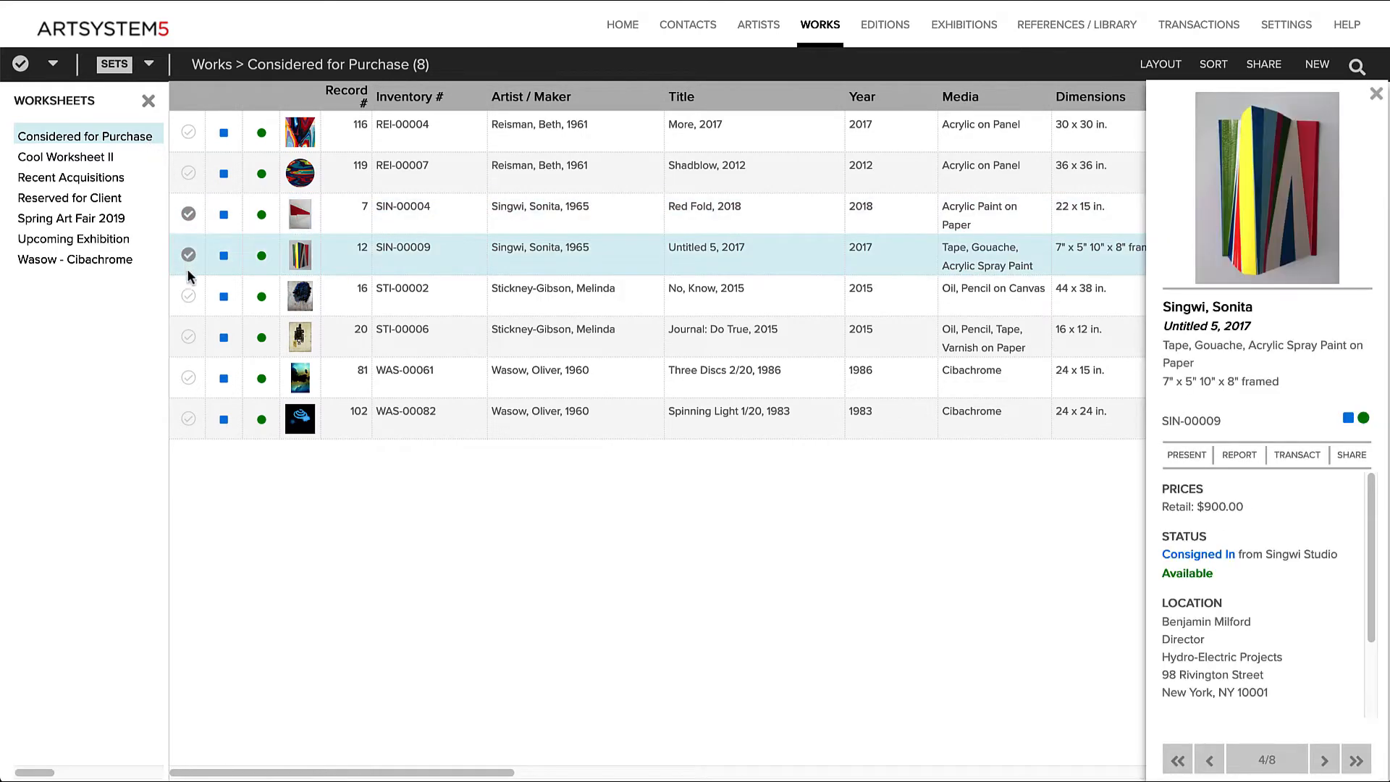
{"action": "left_click", "coordinate": [188, 336]}
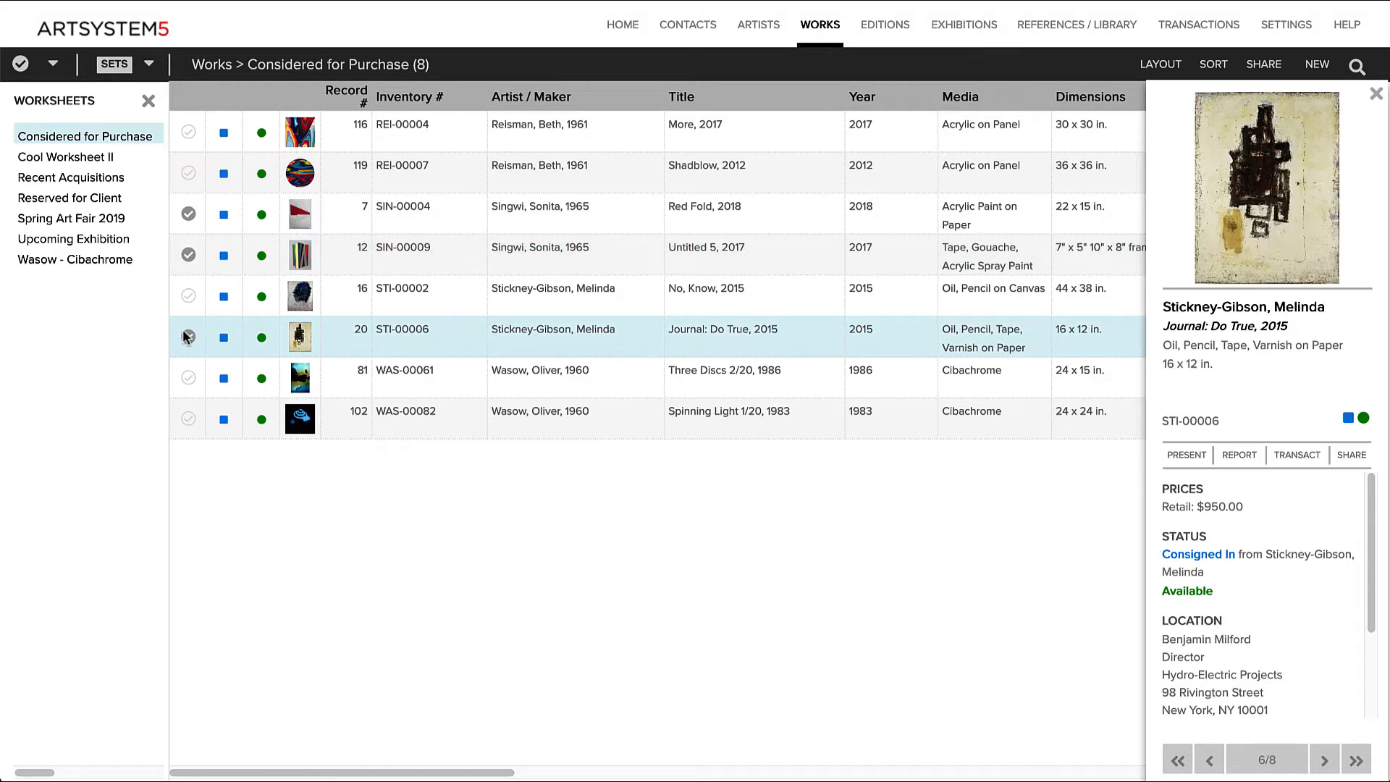
Add a Retail value of $1,000.00 to the financials of Journal: Do True and save the record.
{"action": "double_click", "coordinate": [627, 327]}
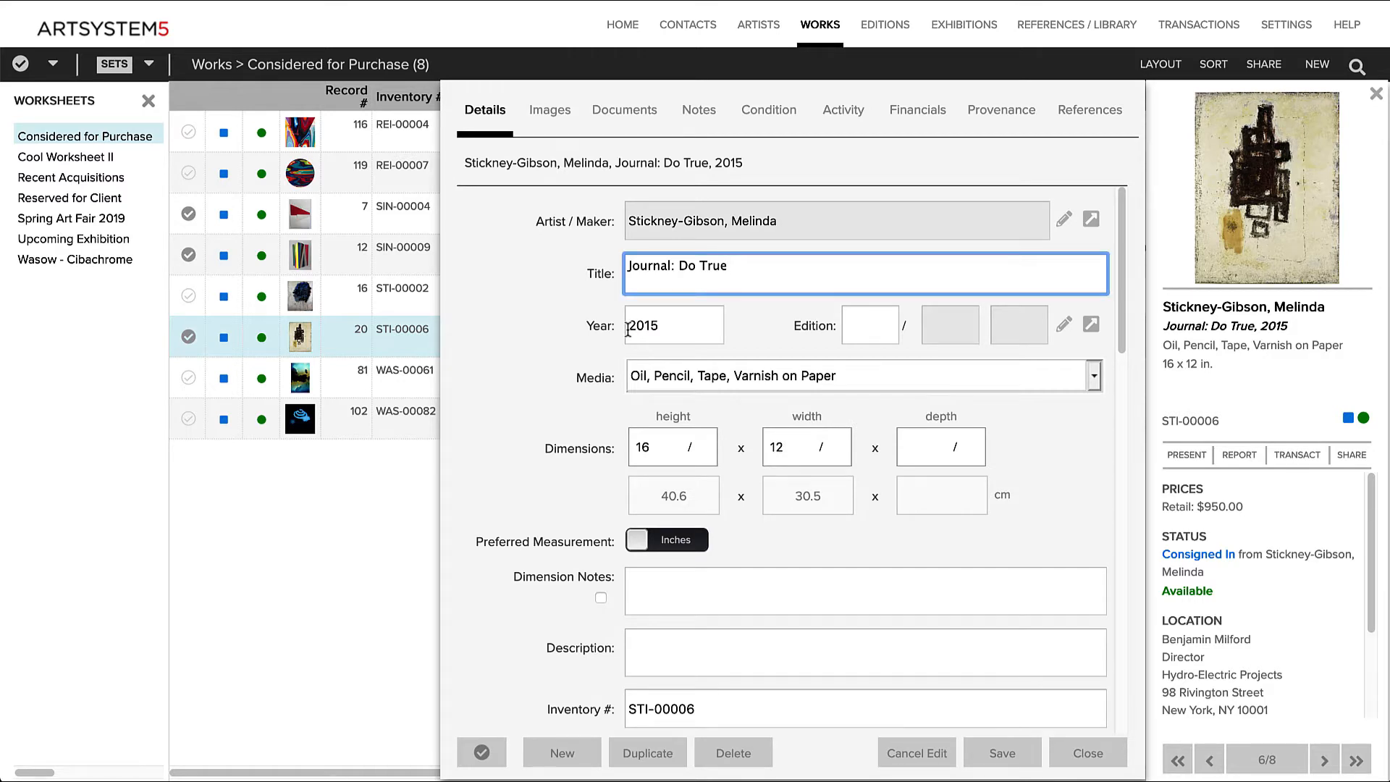
{"action": "left_click", "coordinate": [917, 122]}
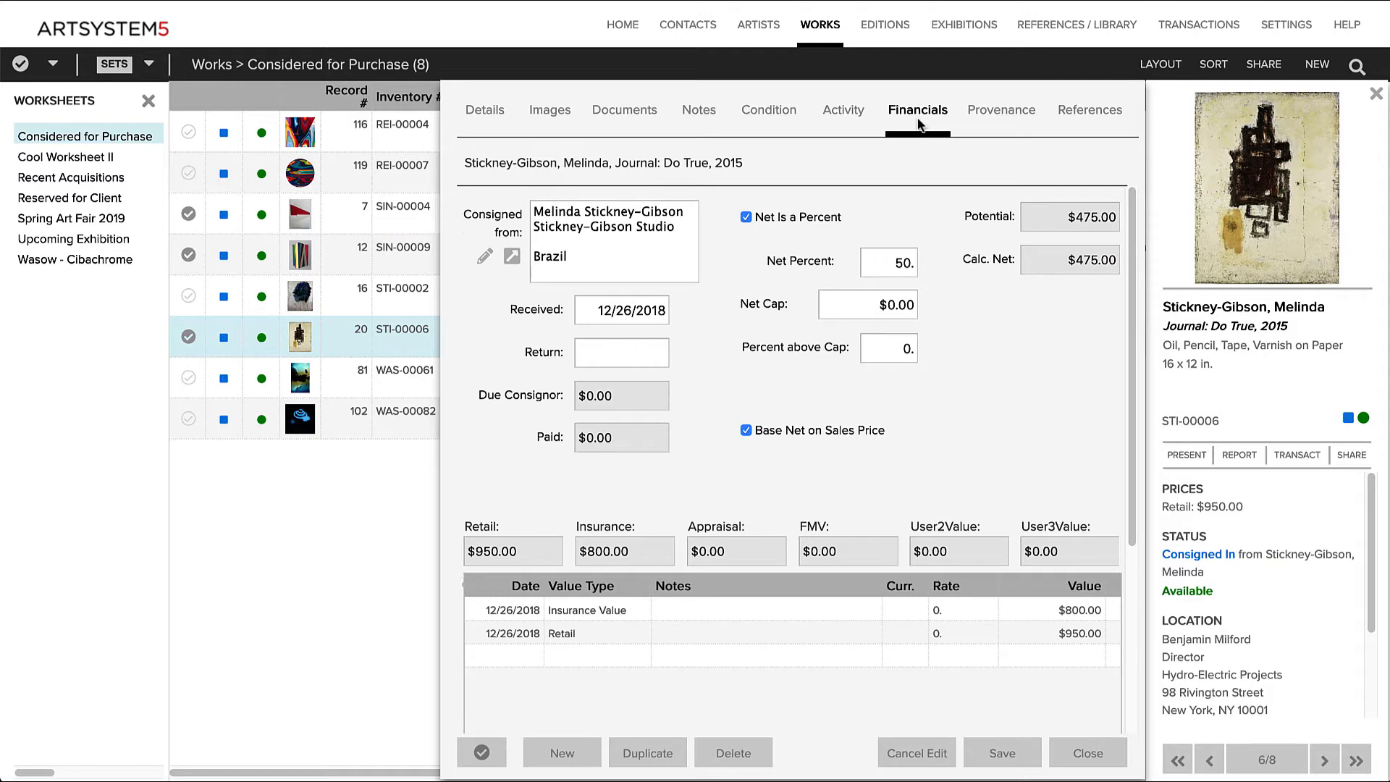
{"action": "left_click", "coordinate": [602, 649]}
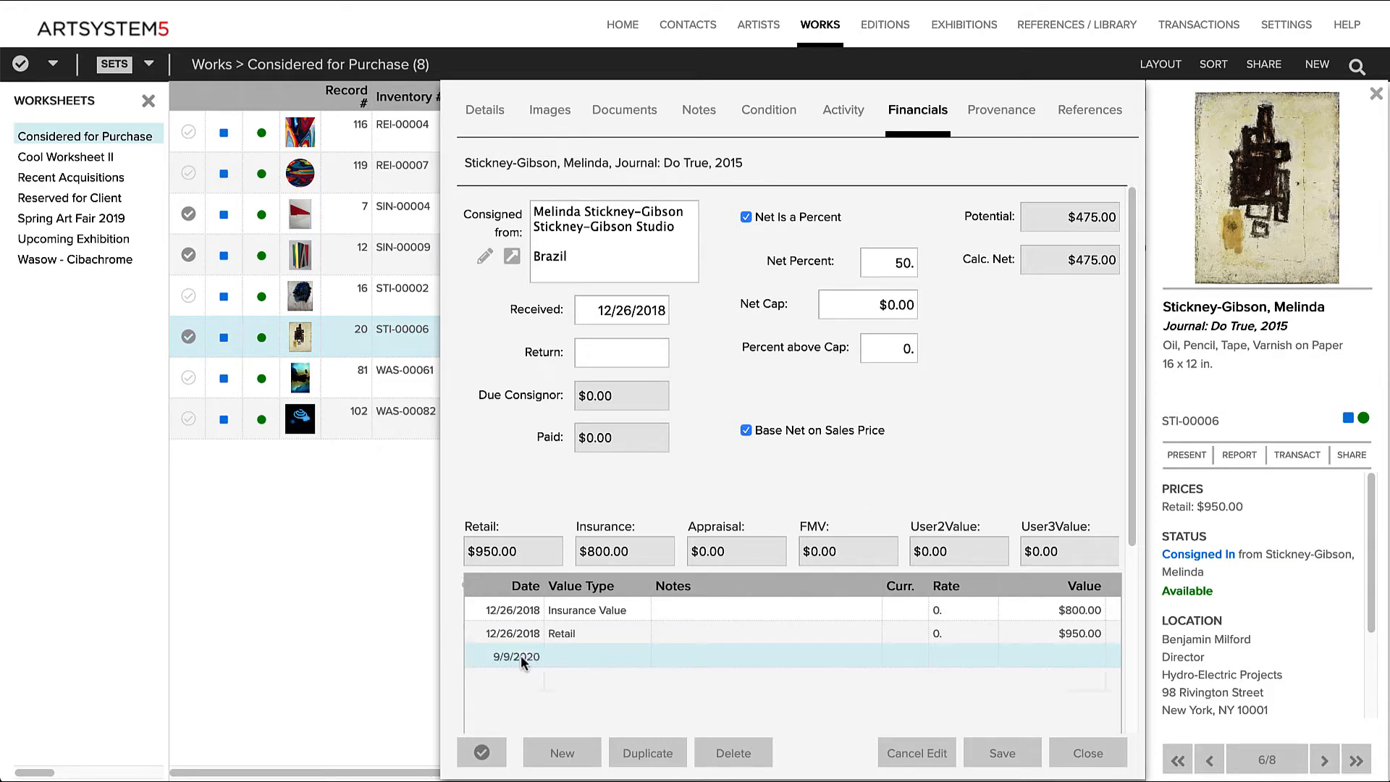
{"action": "left_click", "coordinate": [610, 658]}
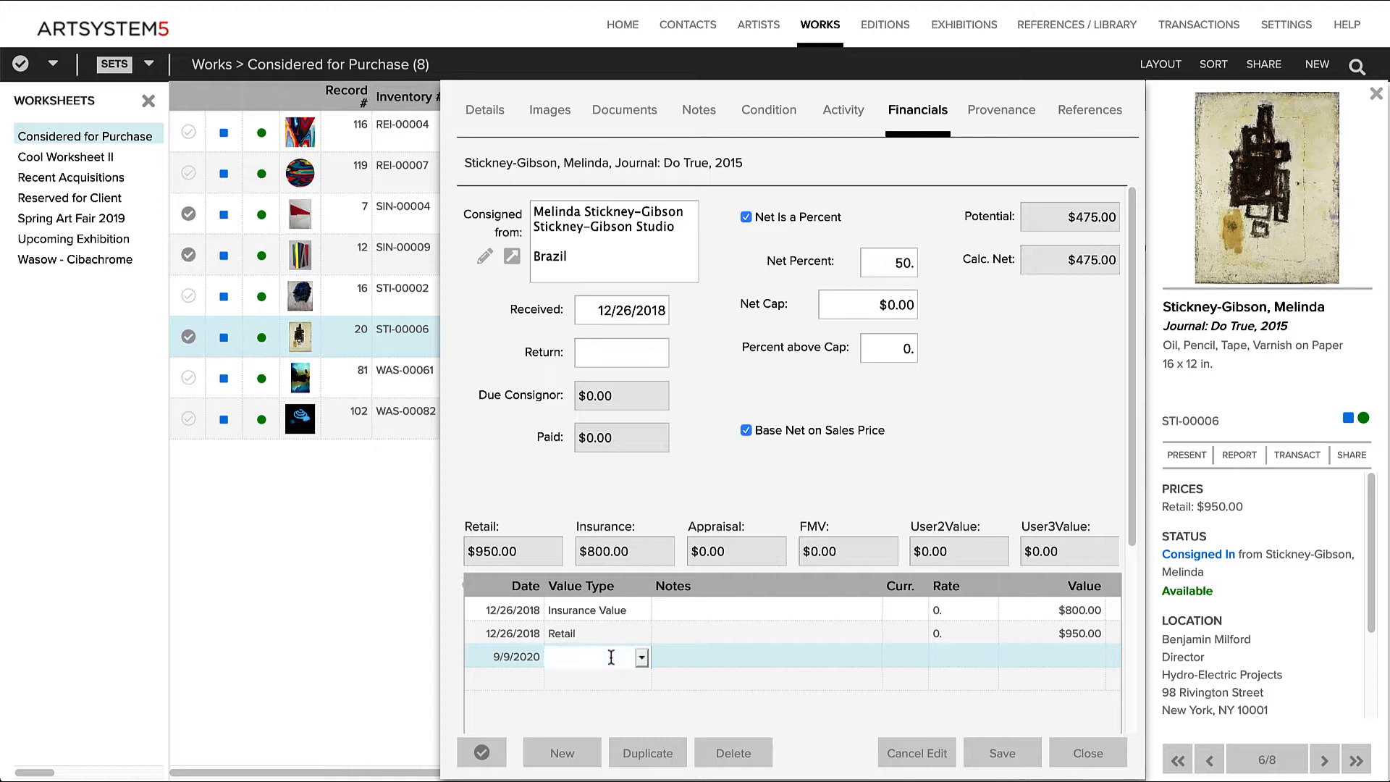
{"action": "left_click", "coordinate": [641, 657]}
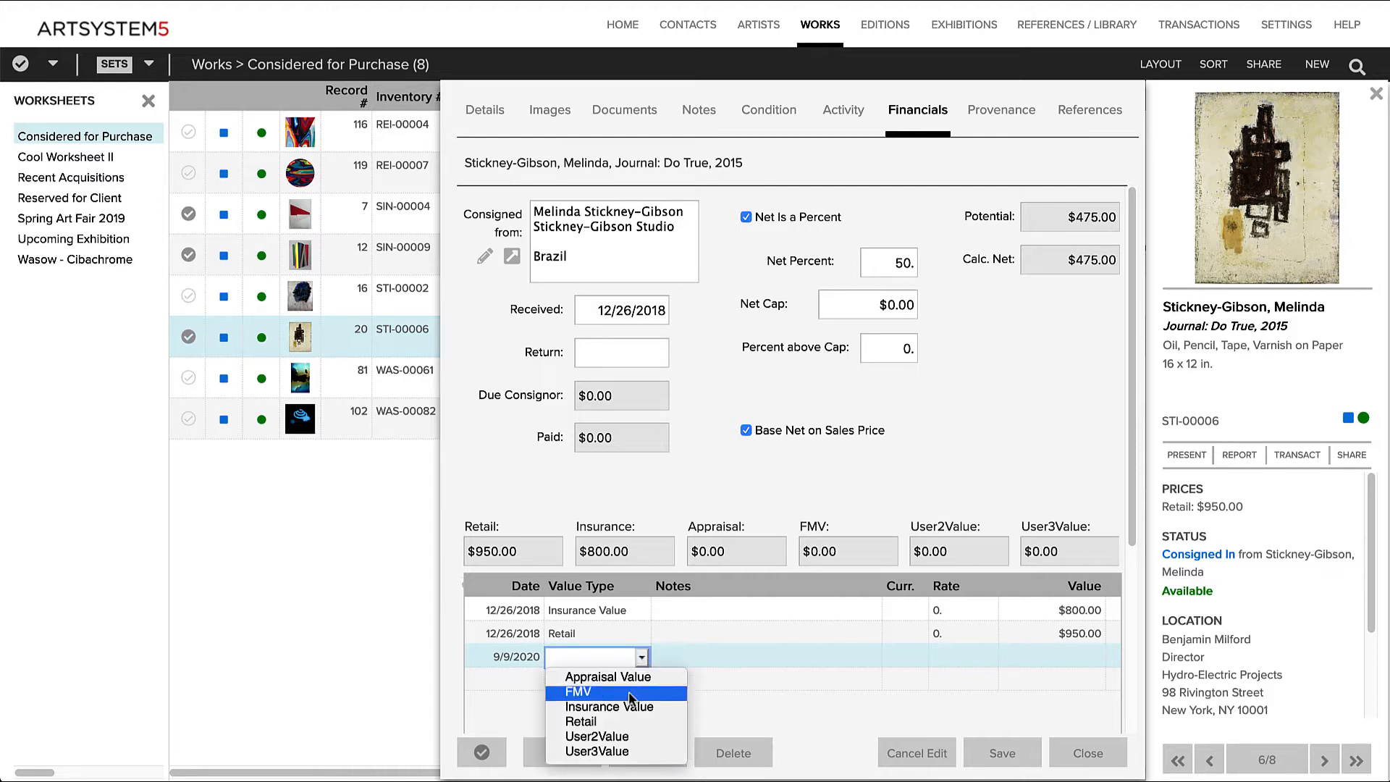
{"action": "left_click", "coordinate": [581, 721]}
{"action": "left_click", "coordinate": [1017, 660]}
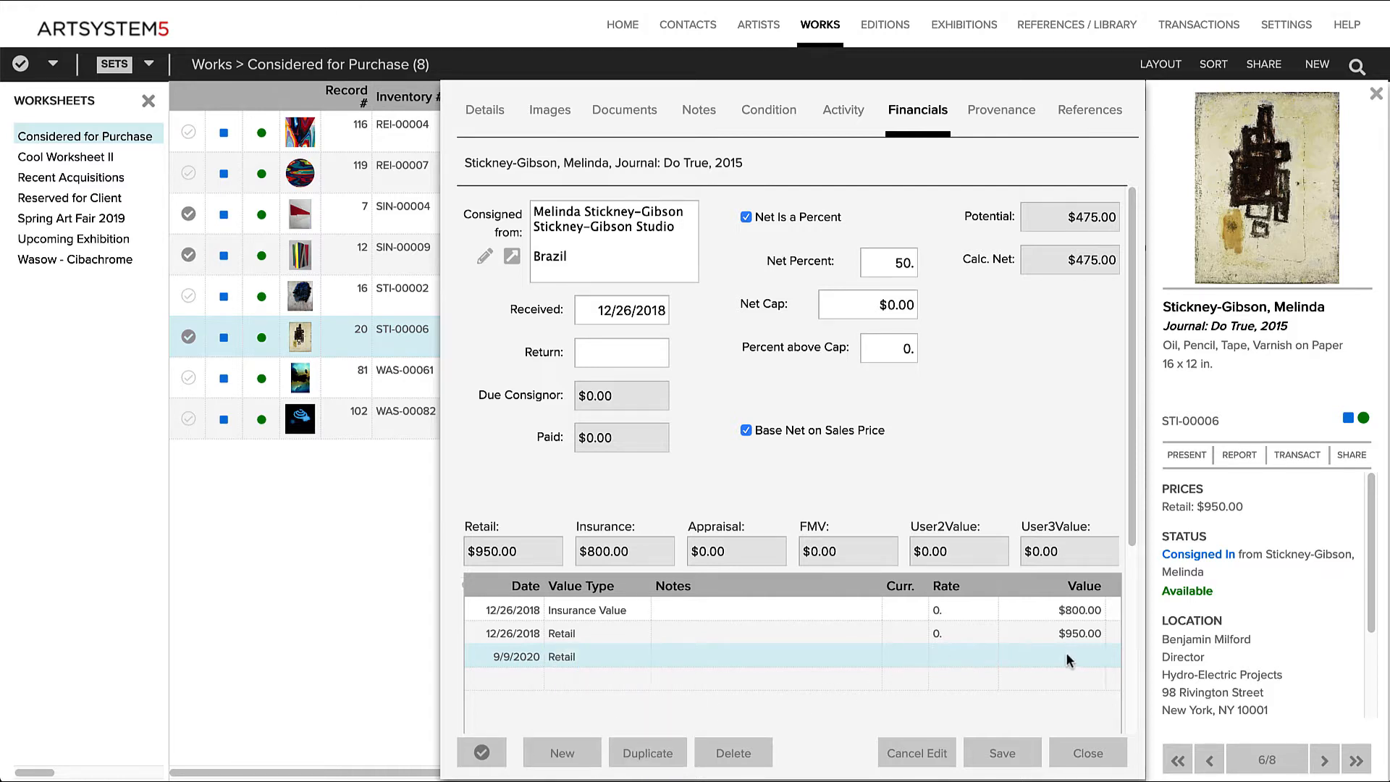
{"action": "type", "text": "1000"}
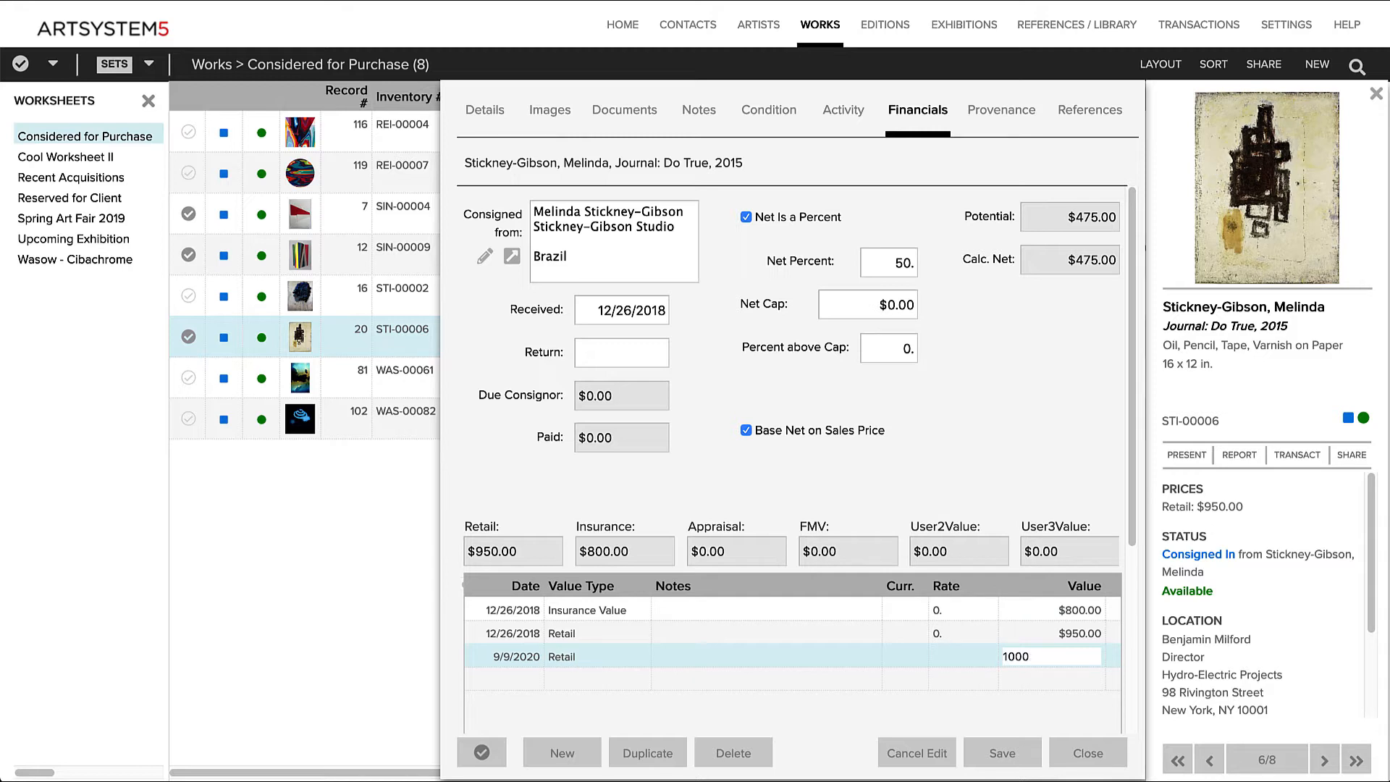
{"action": "key", "text": "Return"}
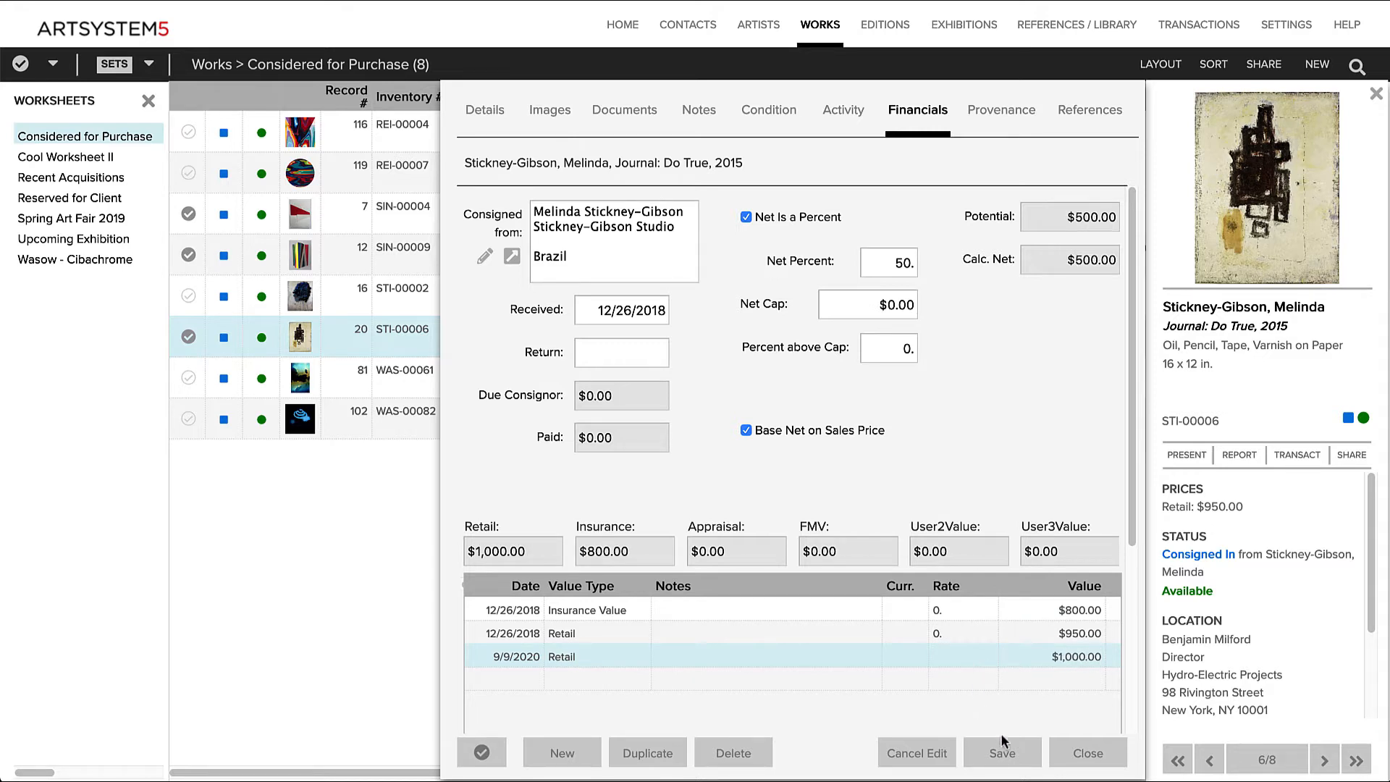
{"action": "left_click", "coordinate": [1005, 754]}
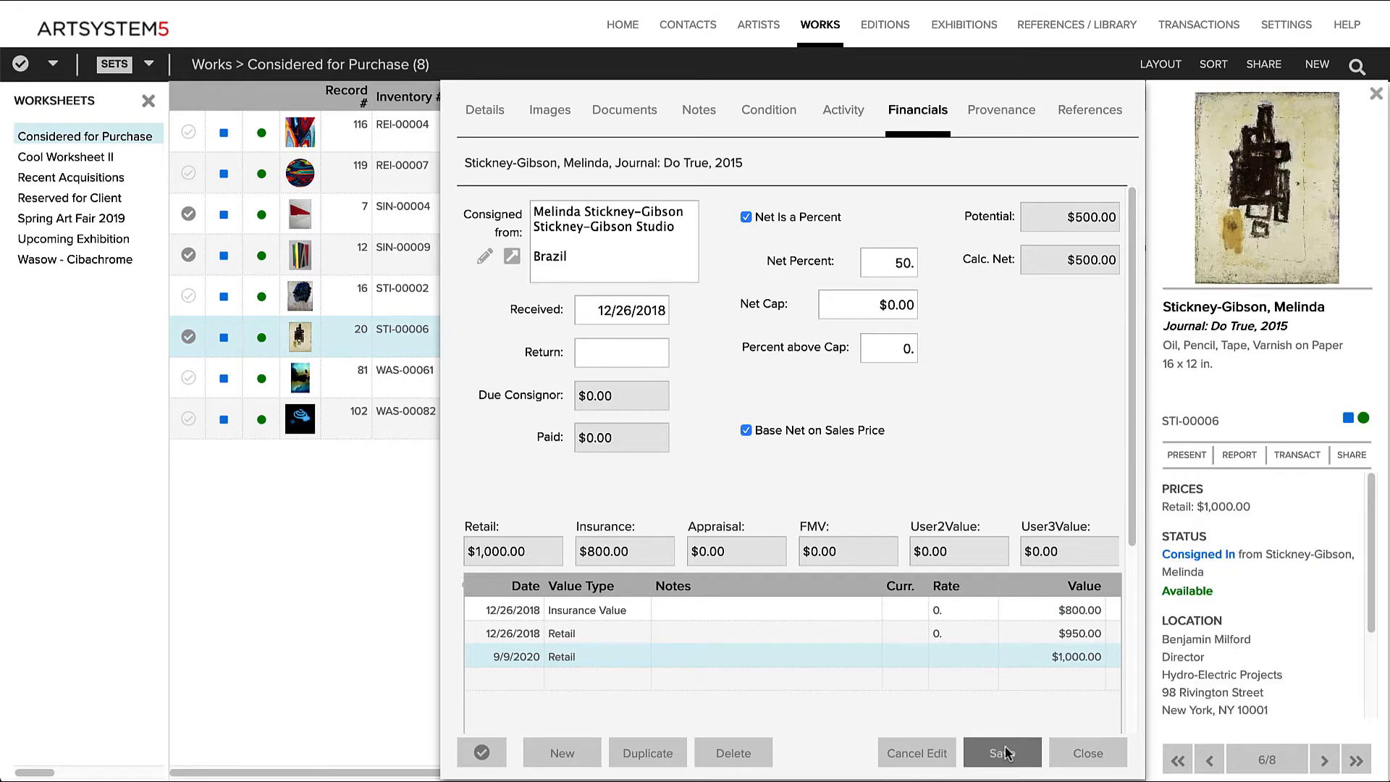
Start a new Offer transaction that includes all the marked works.
{"action": "left_click", "coordinate": [1298, 456]}
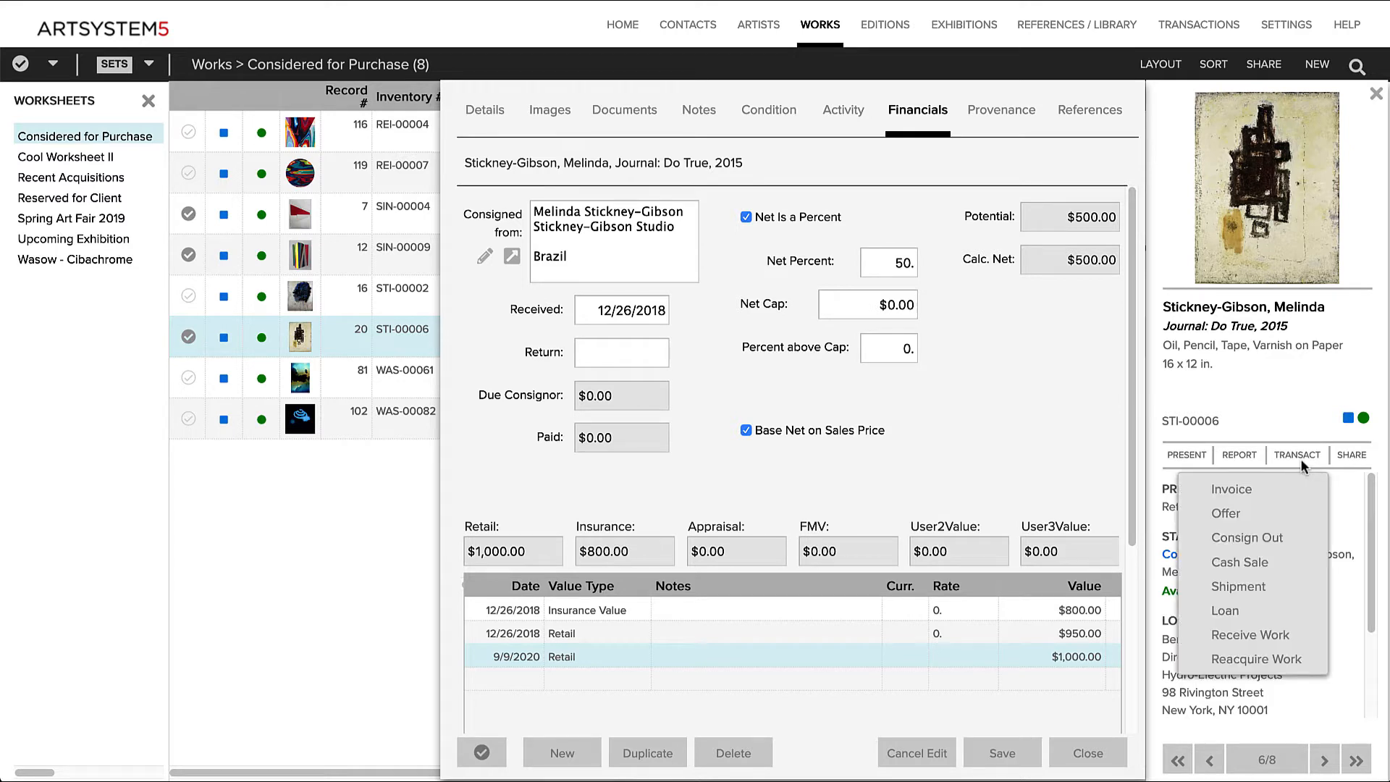
{"action": "left_click", "coordinate": [1265, 515]}
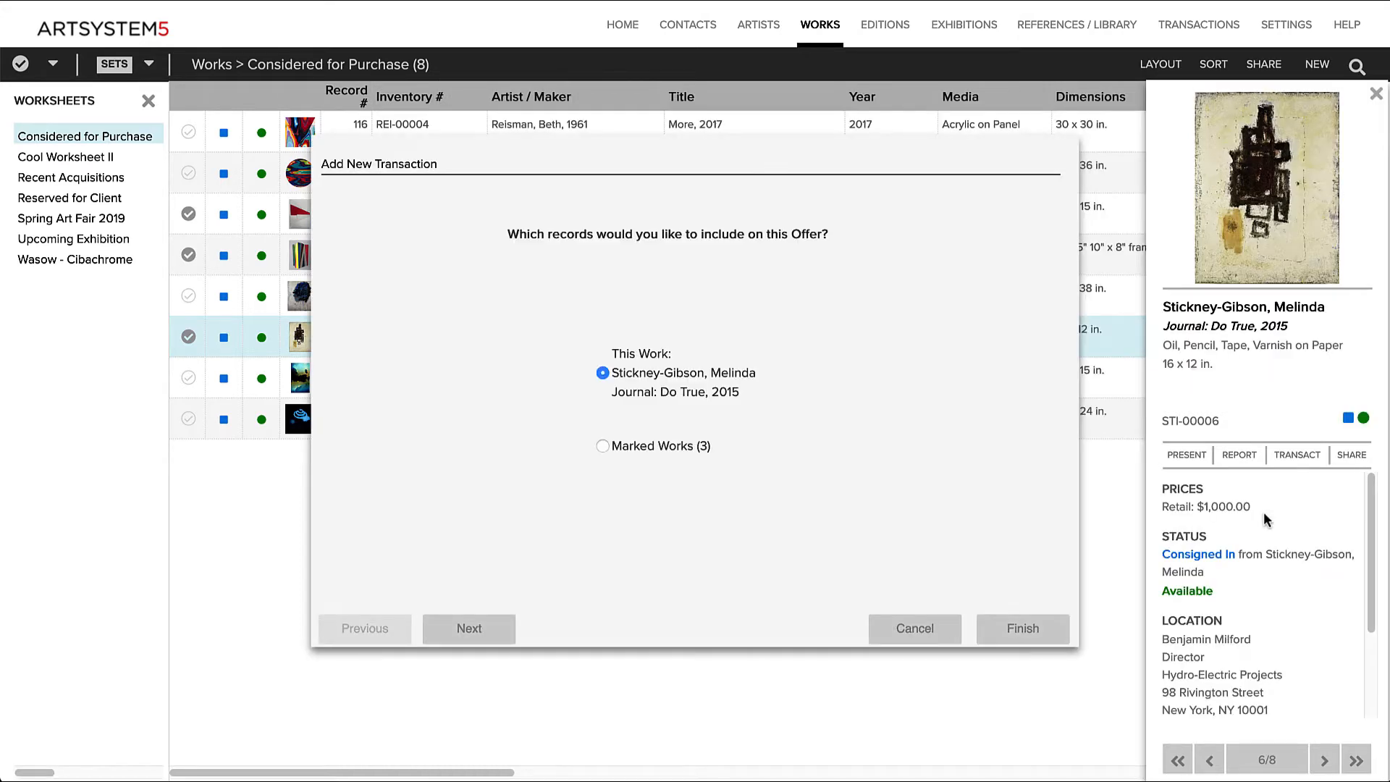
{"action": "left_click", "coordinate": [707, 449]}
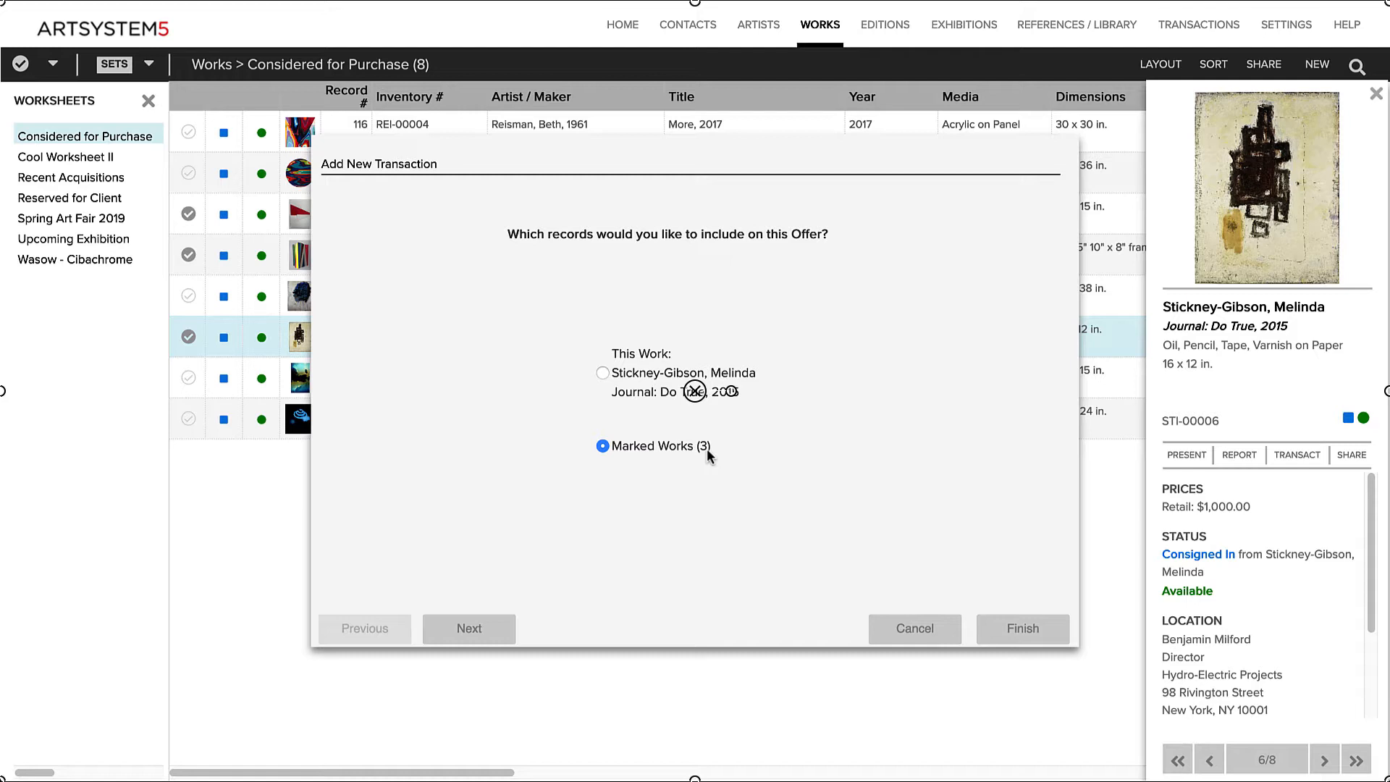
{"action": "left_click", "coordinate": [477, 619]}
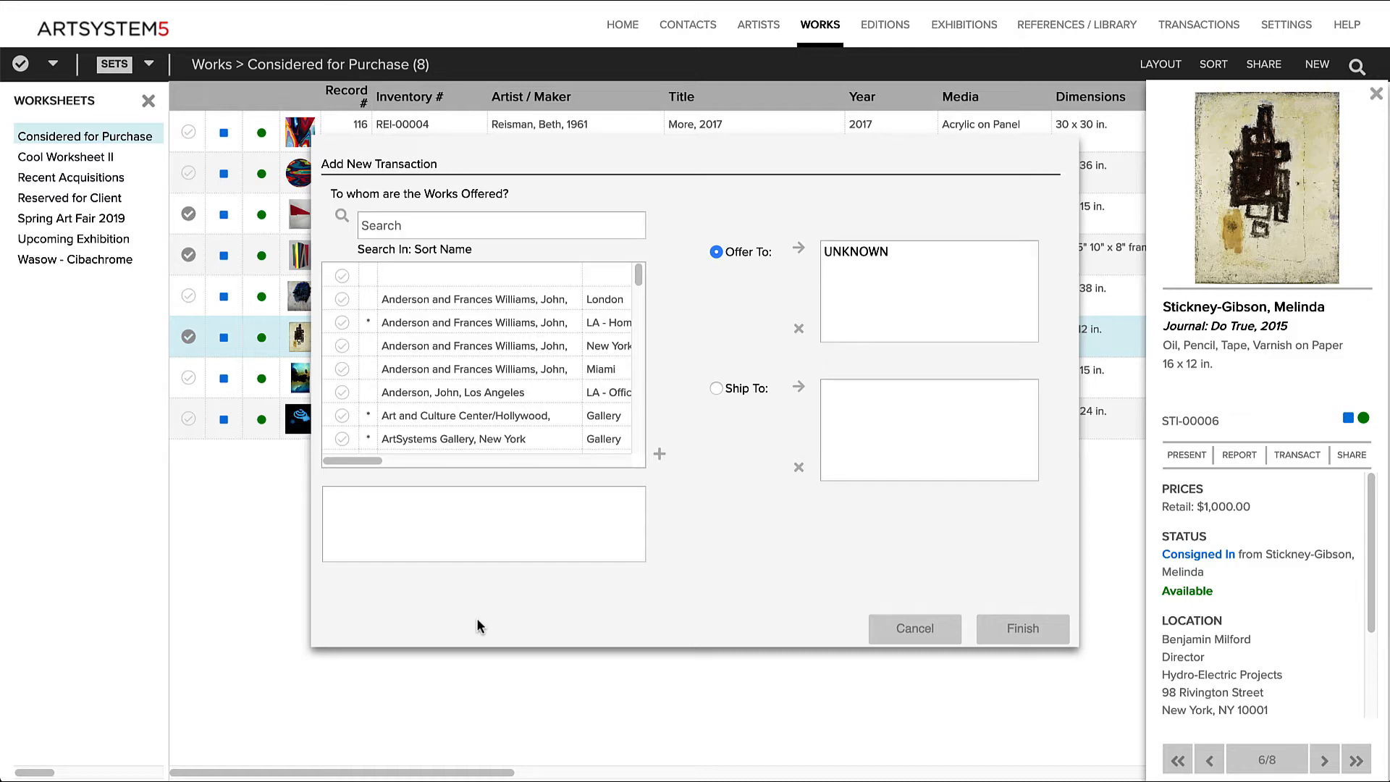
Find the client among the contacts, assign their Chicago Home entry as Offer To, and finish creating the offer.
{"action": "left_click", "coordinate": [462, 226]}
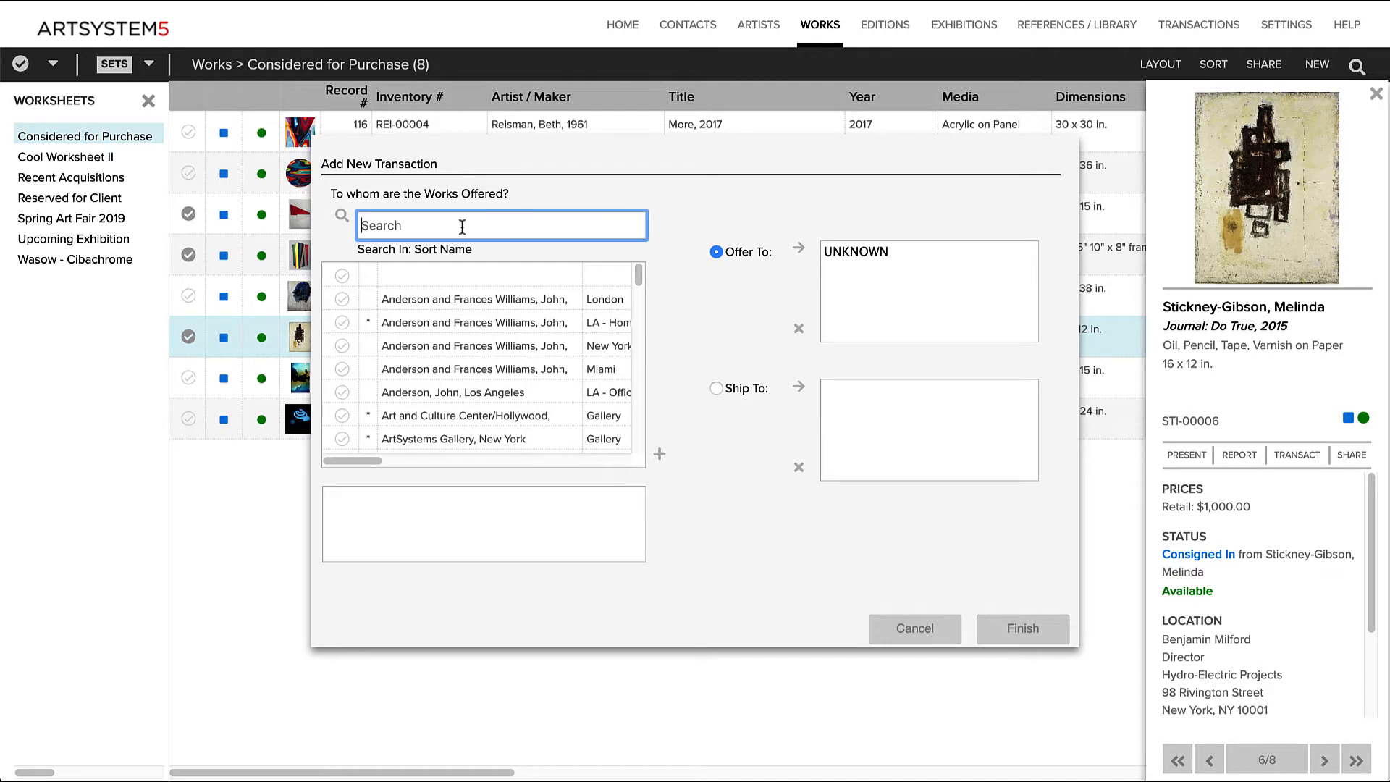
{"action": "type", "text": "gold"}
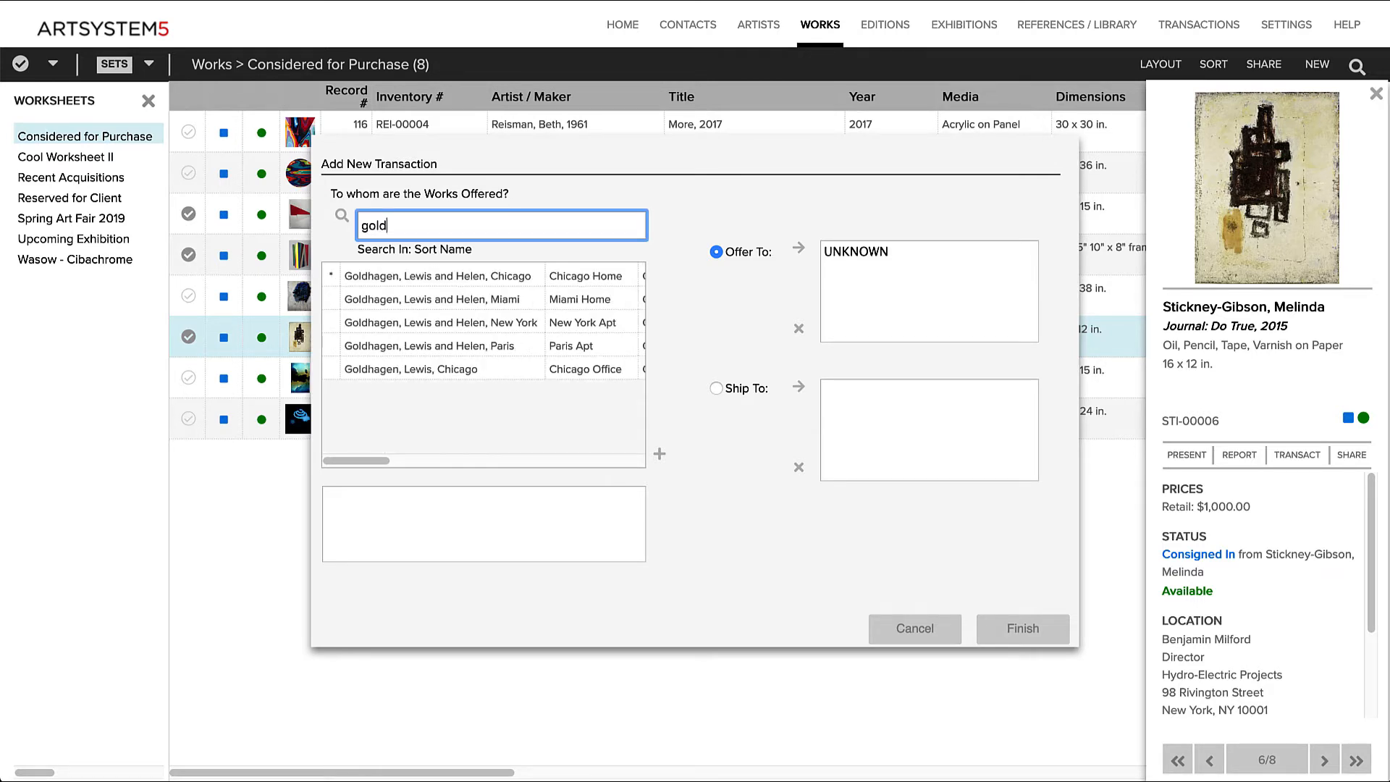
{"action": "left_click", "coordinate": [456, 276]}
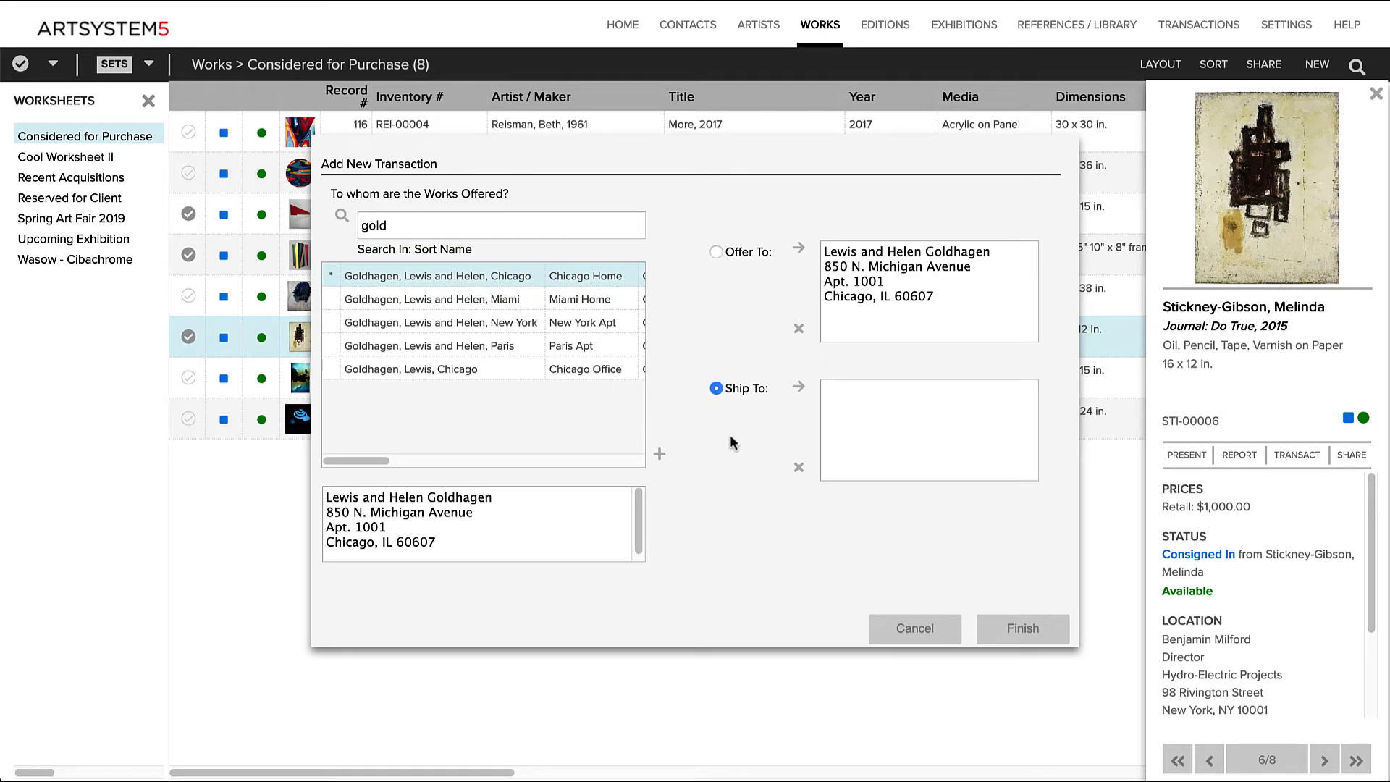
{"action": "left_click", "coordinate": [1038, 627]}
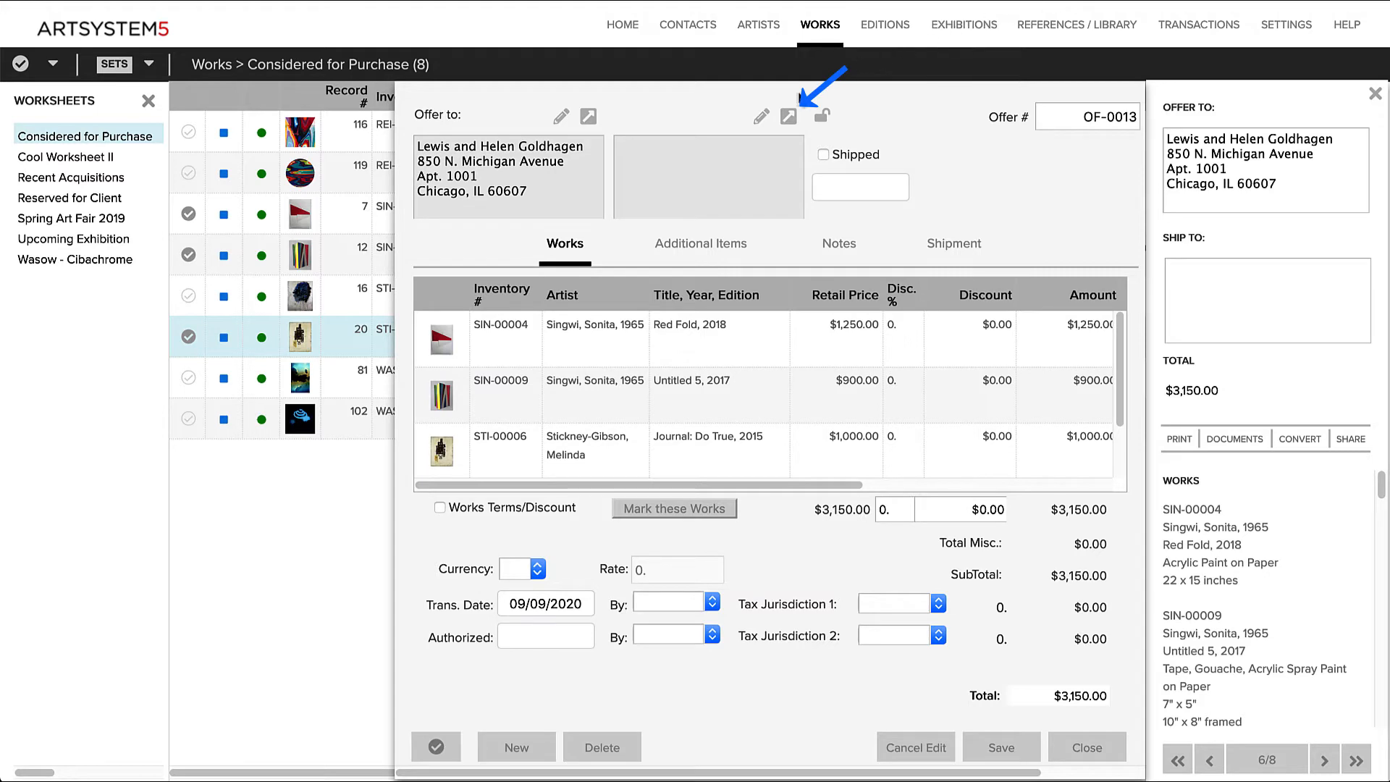
Set the offer's shipping contact to the client's New York Apt entry and save the offer.
{"action": "left_click", "coordinate": [762, 117]}
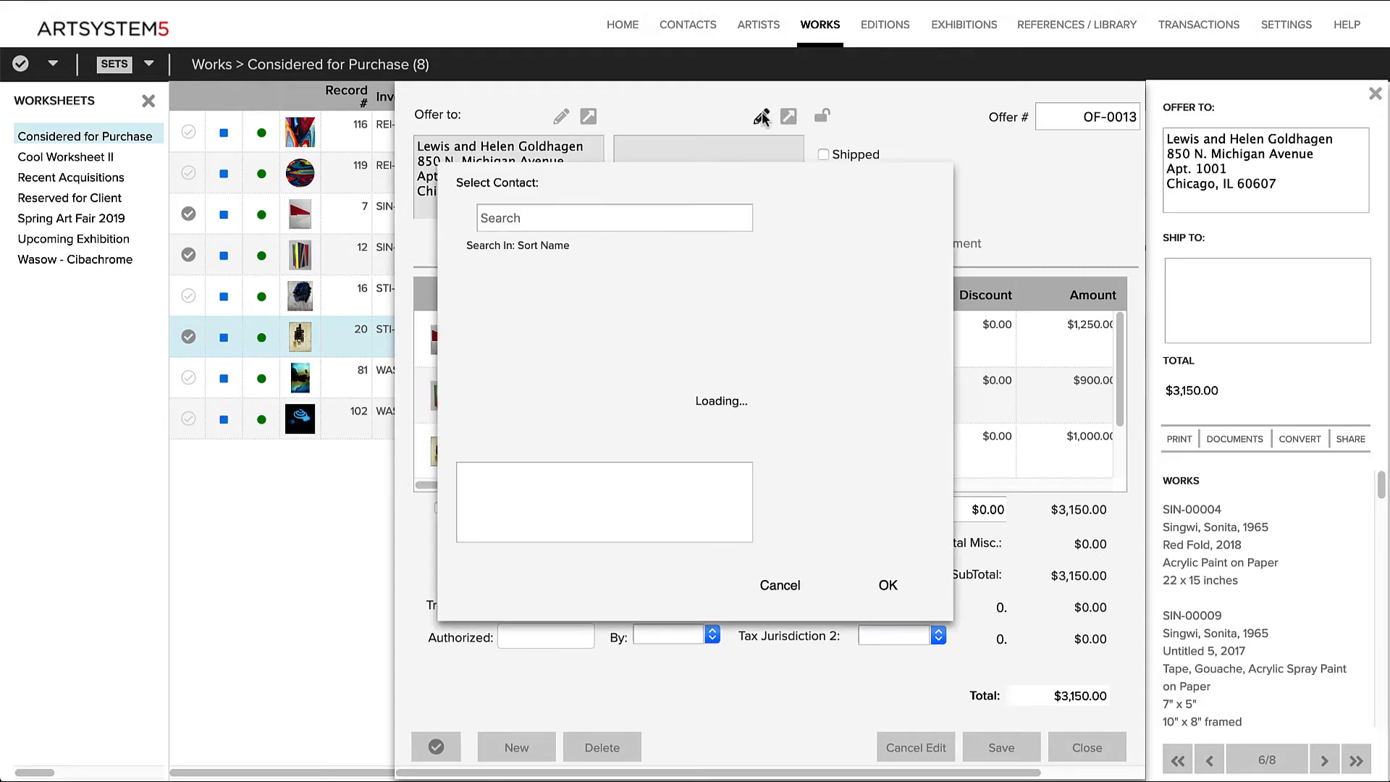
{"action": "type", "text": "gold"}
{"action": "left_click", "coordinate": [576, 324]}
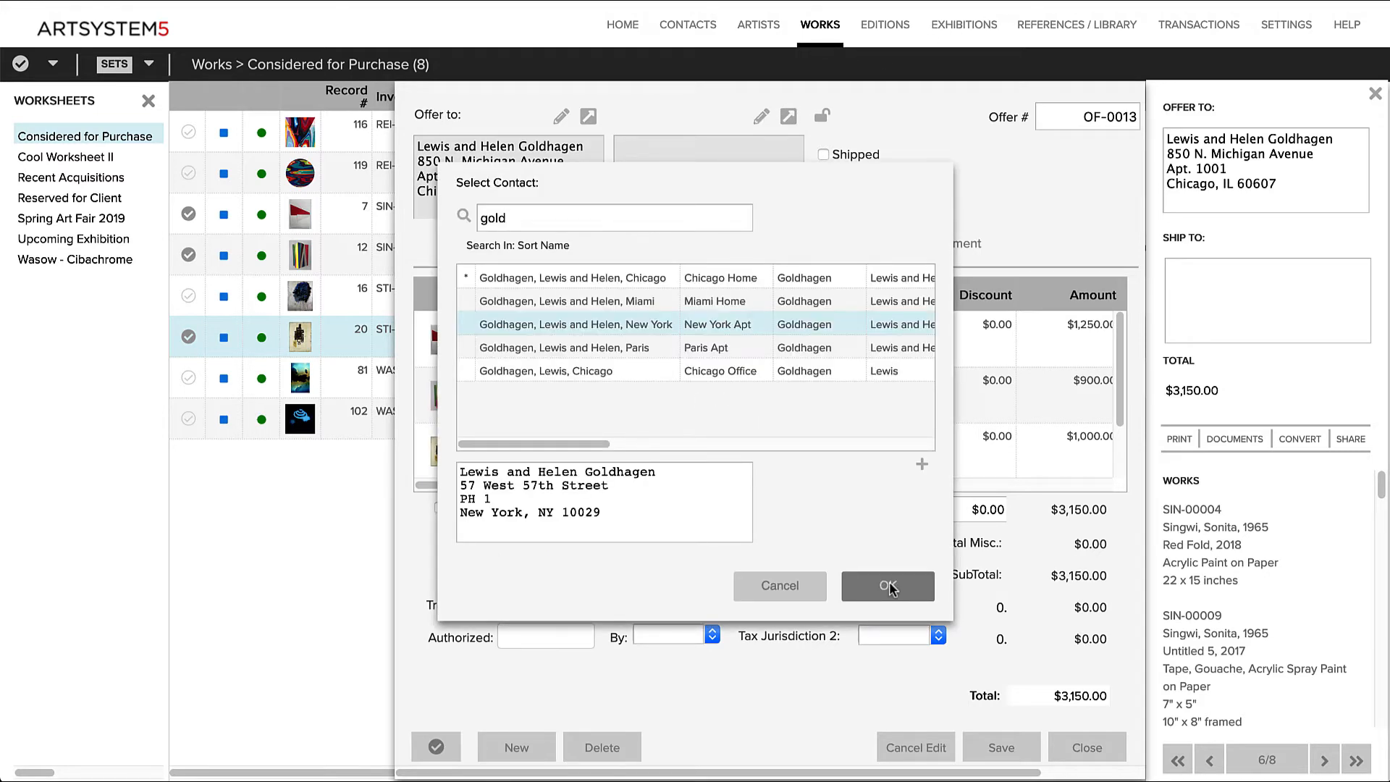
{"action": "left_click", "coordinate": [888, 585]}
{"action": "left_click", "coordinate": [997, 746]}
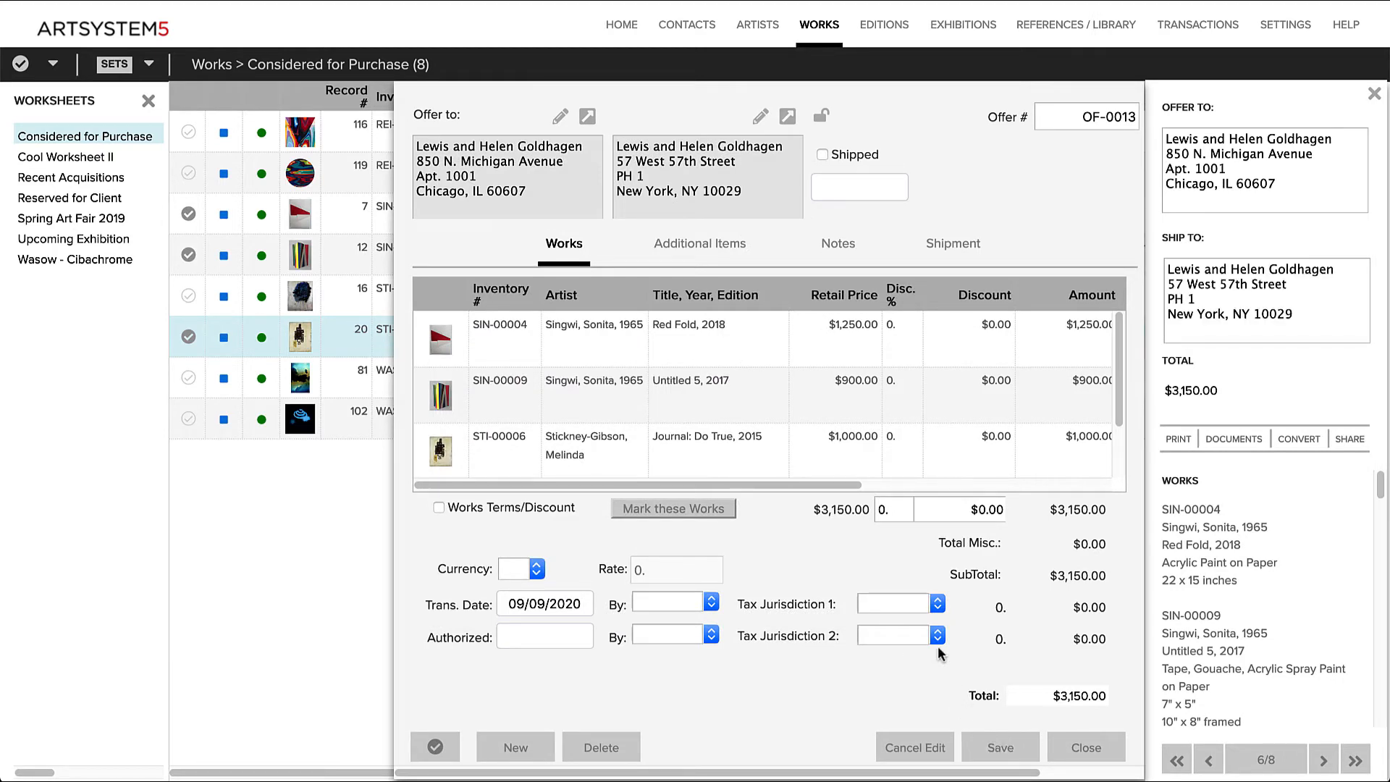
Examine the work selection options for an empty line of the offer, without adding a work.
{"action": "scroll", "coordinate": [812, 449], "scroll_direction": "down", "scroll_amount": 1}
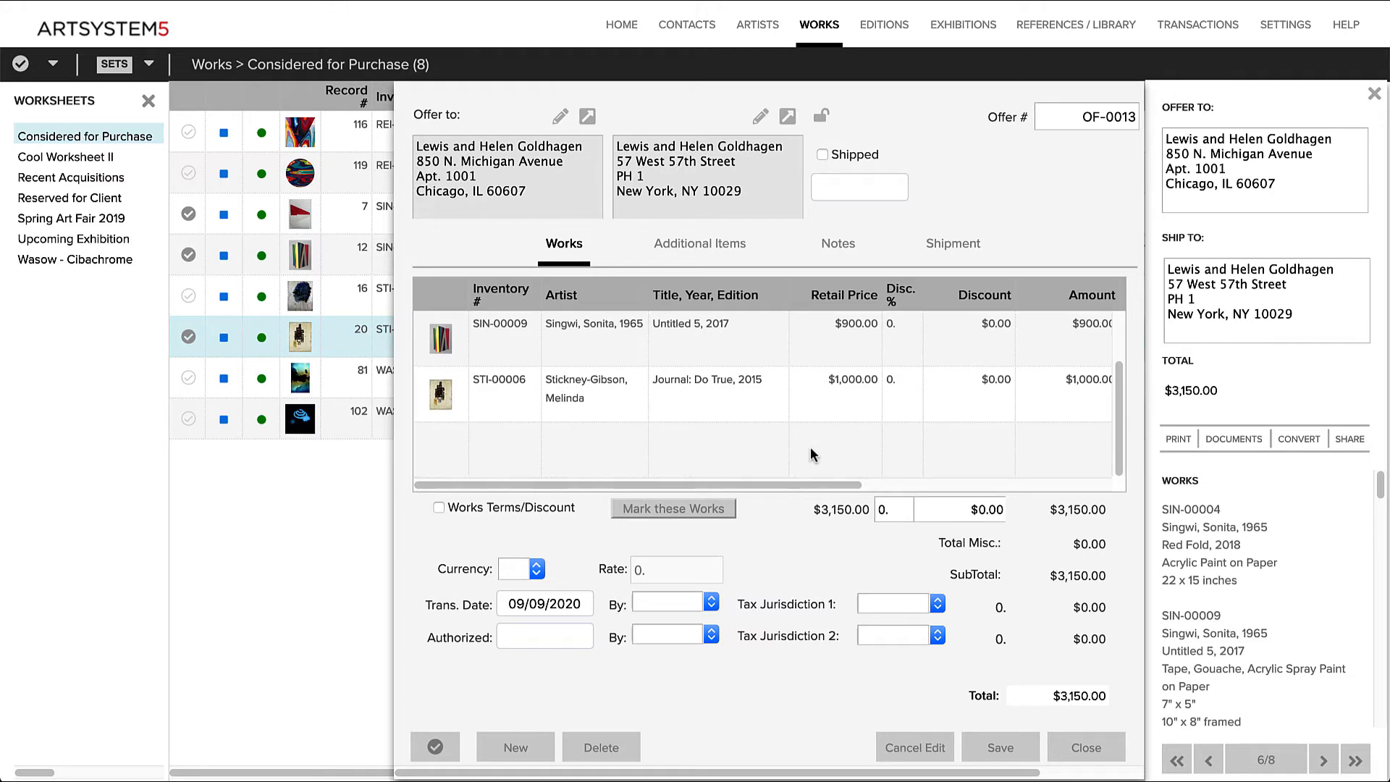
{"action": "left_click", "coordinate": [766, 445]}
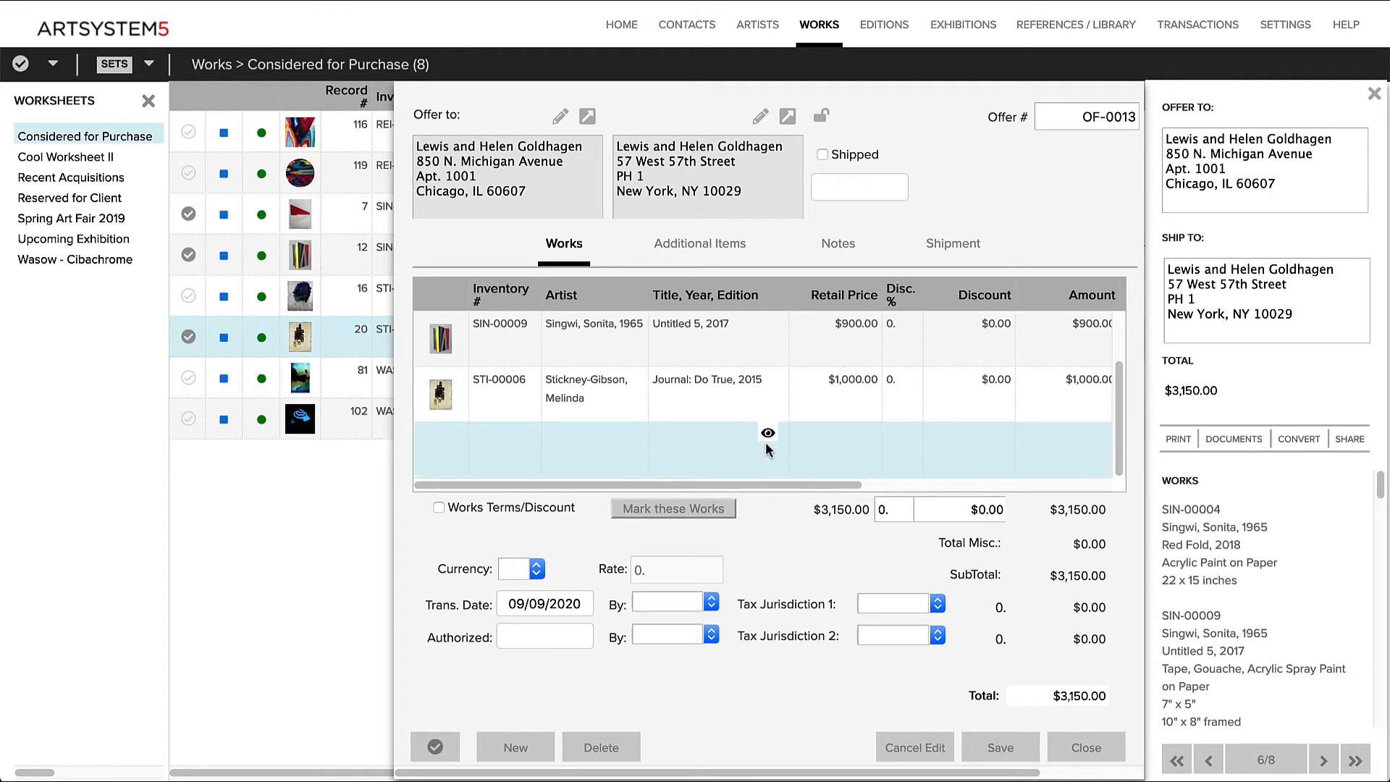
{"action": "left_click", "coordinate": [765, 433]}
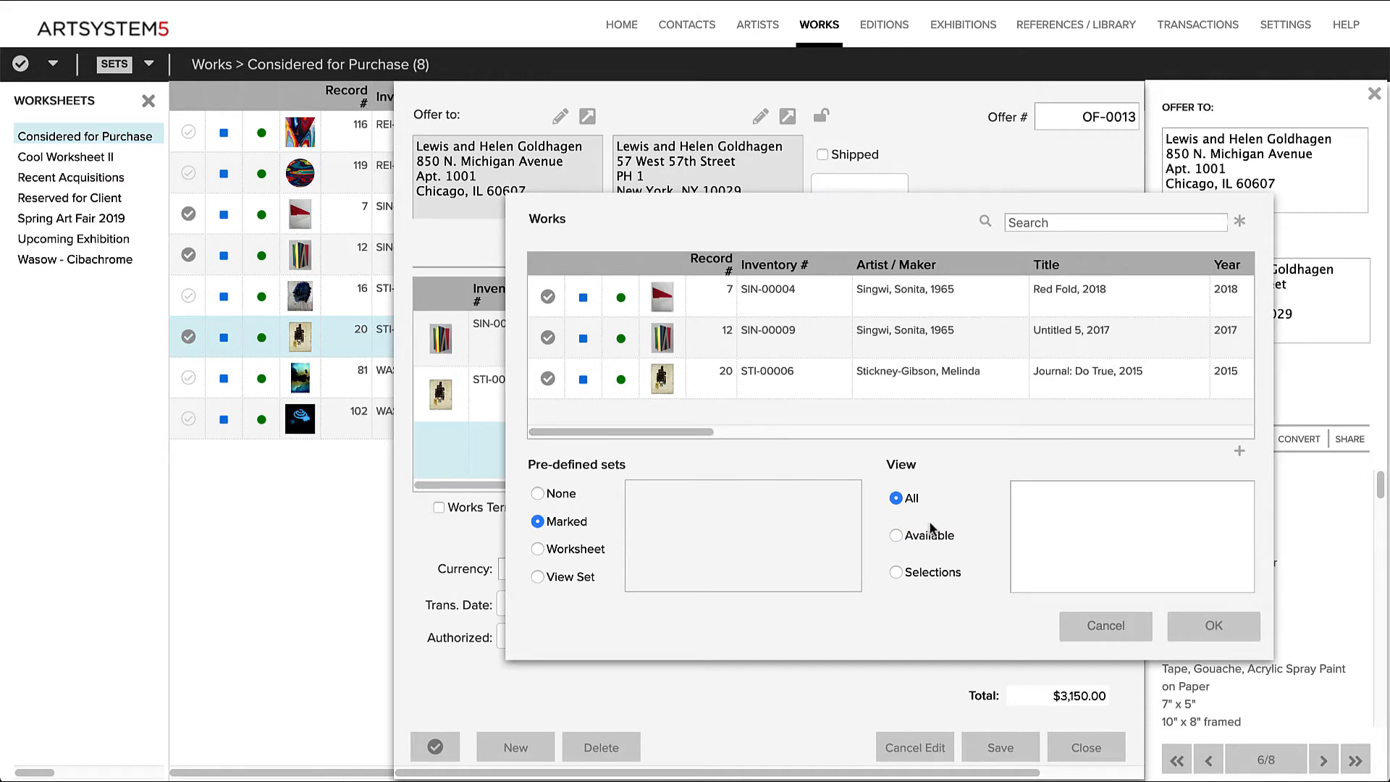
{"action": "left_click", "coordinate": [1106, 626]}
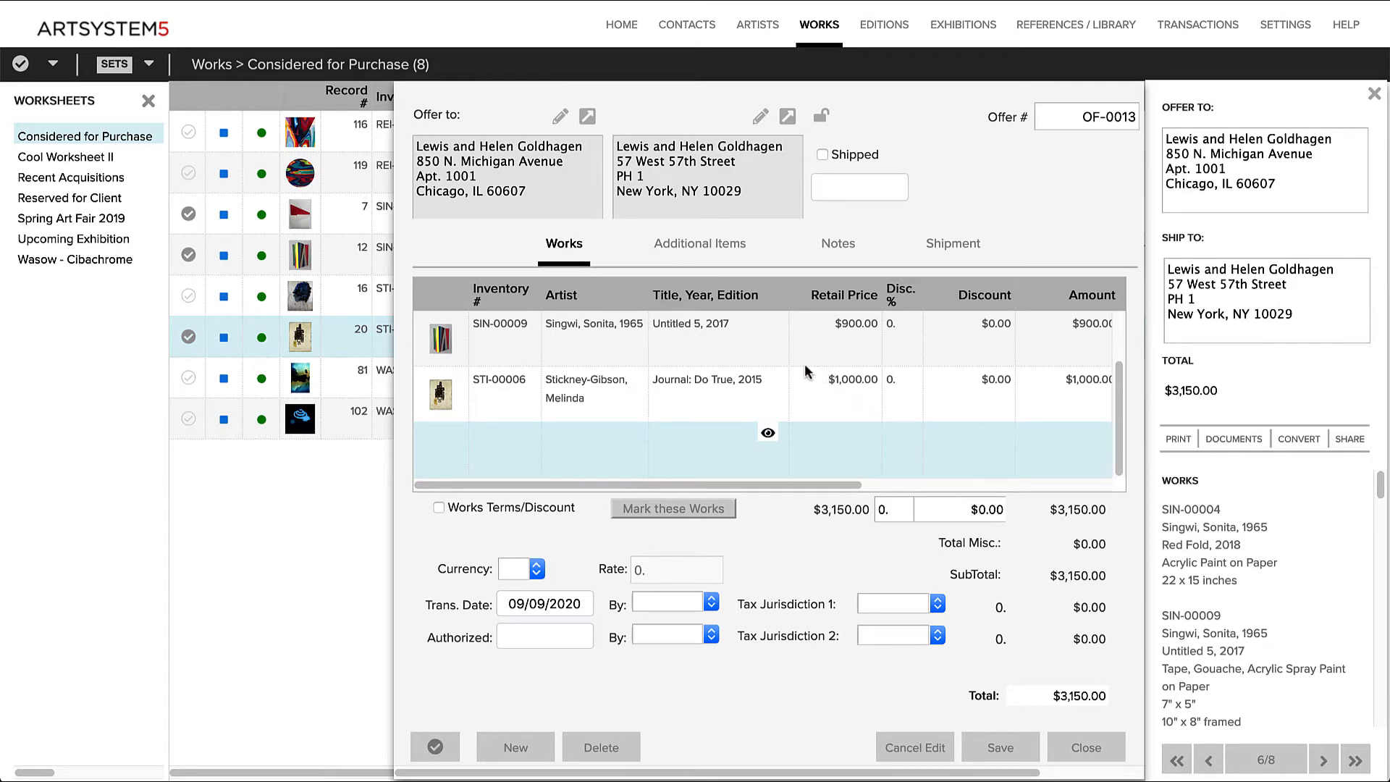
Try to delete the Untitled 5, 2017 line from the offer, saving and purging the deleted item.
{"action": "scroll", "coordinate": [805, 364], "scroll_direction": "up", "scroll_amount": 1}
{"action": "left_click", "coordinate": [772, 385]}
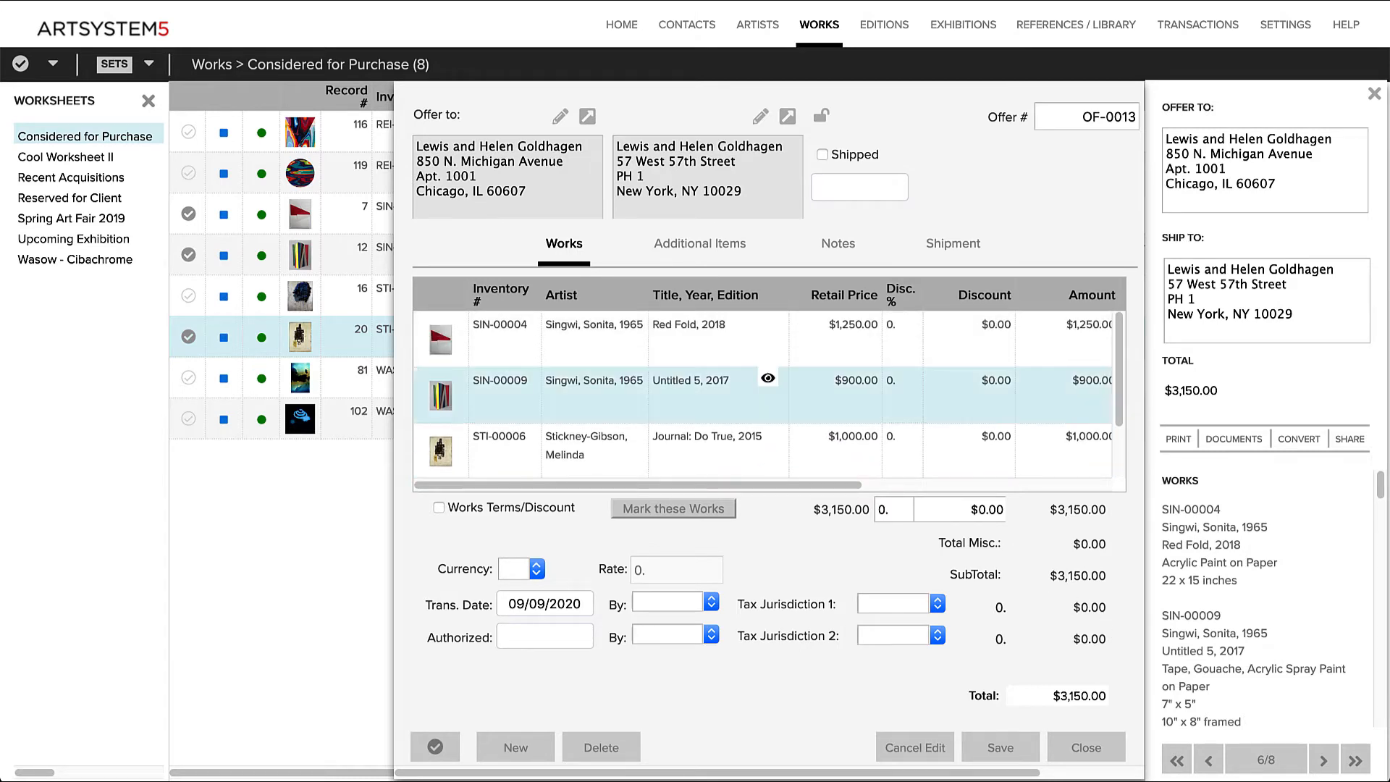
{"action": "key", "text": "Delete"}
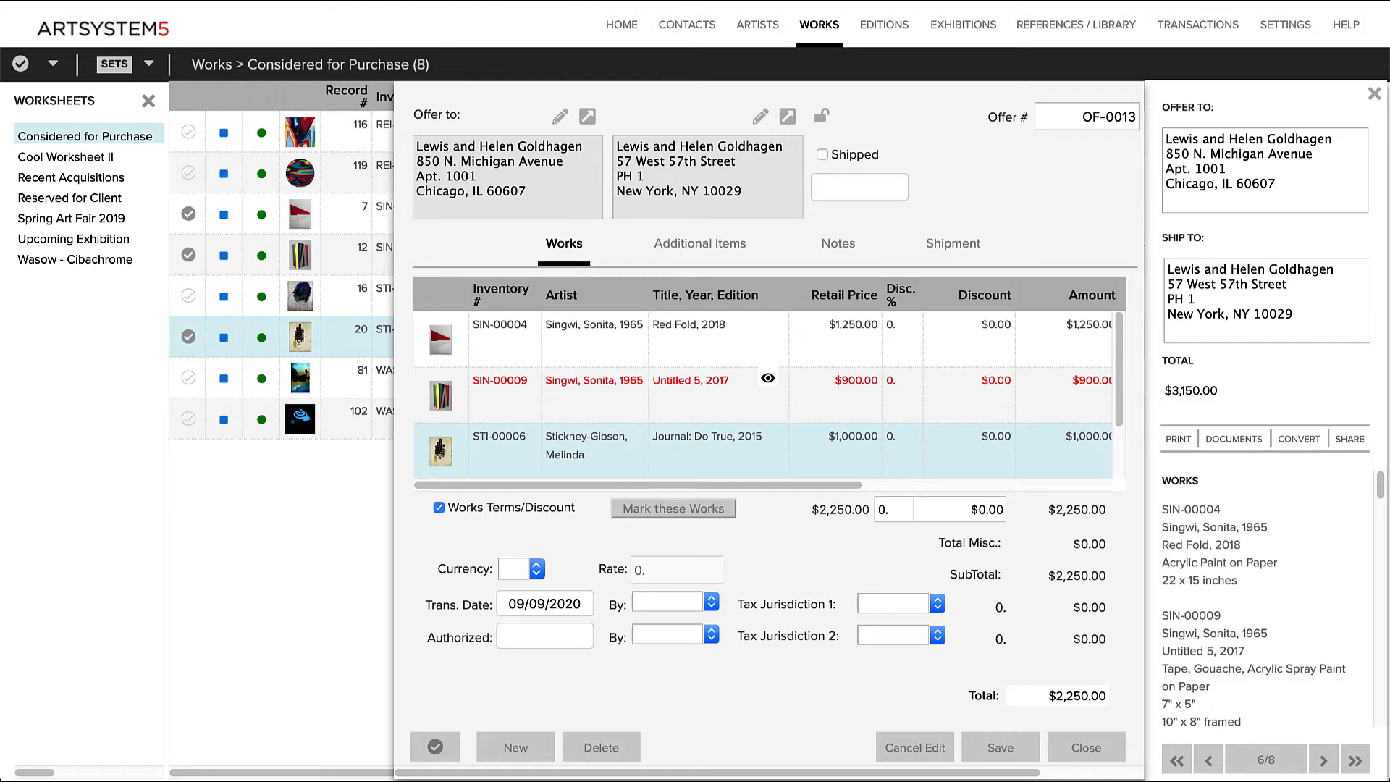
{"action": "left_click", "coordinate": [1002, 747]}
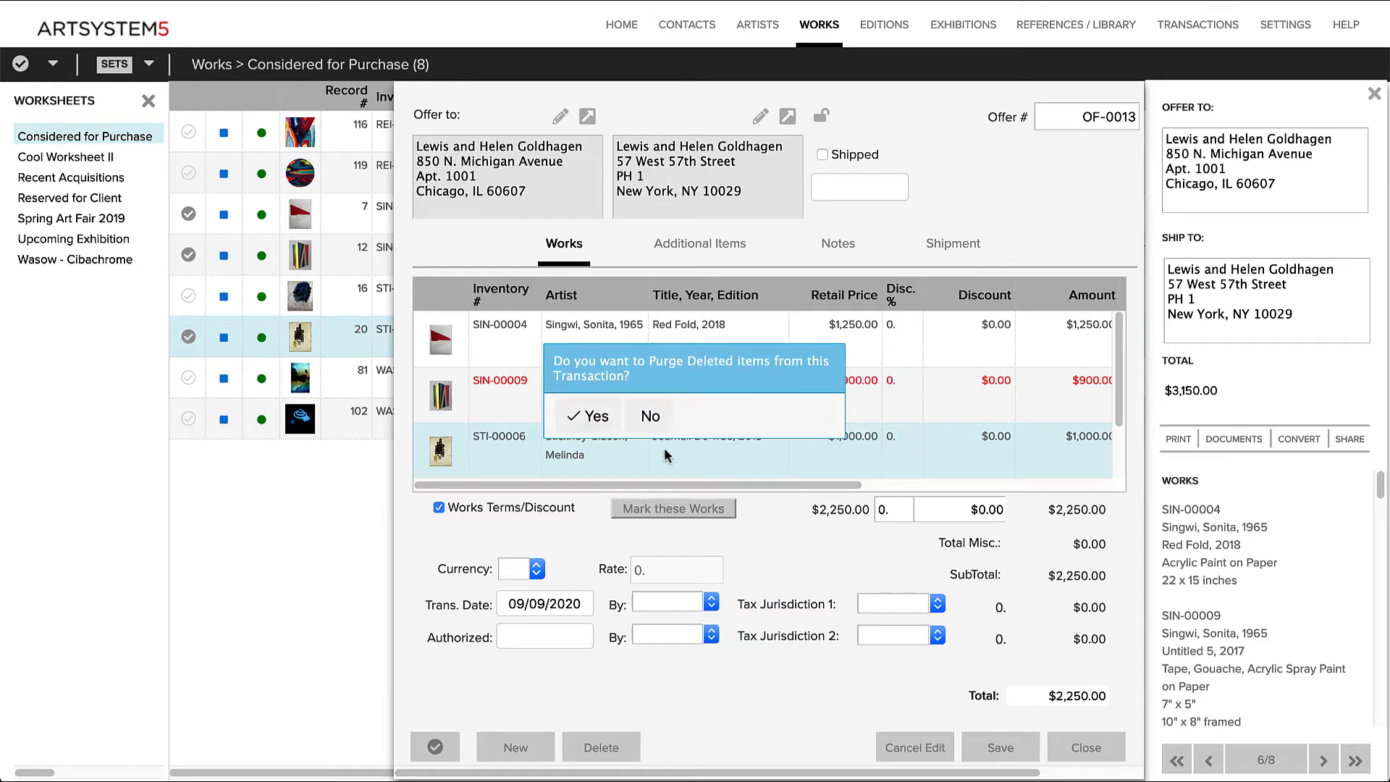
{"action": "left_click", "coordinate": [612, 418]}
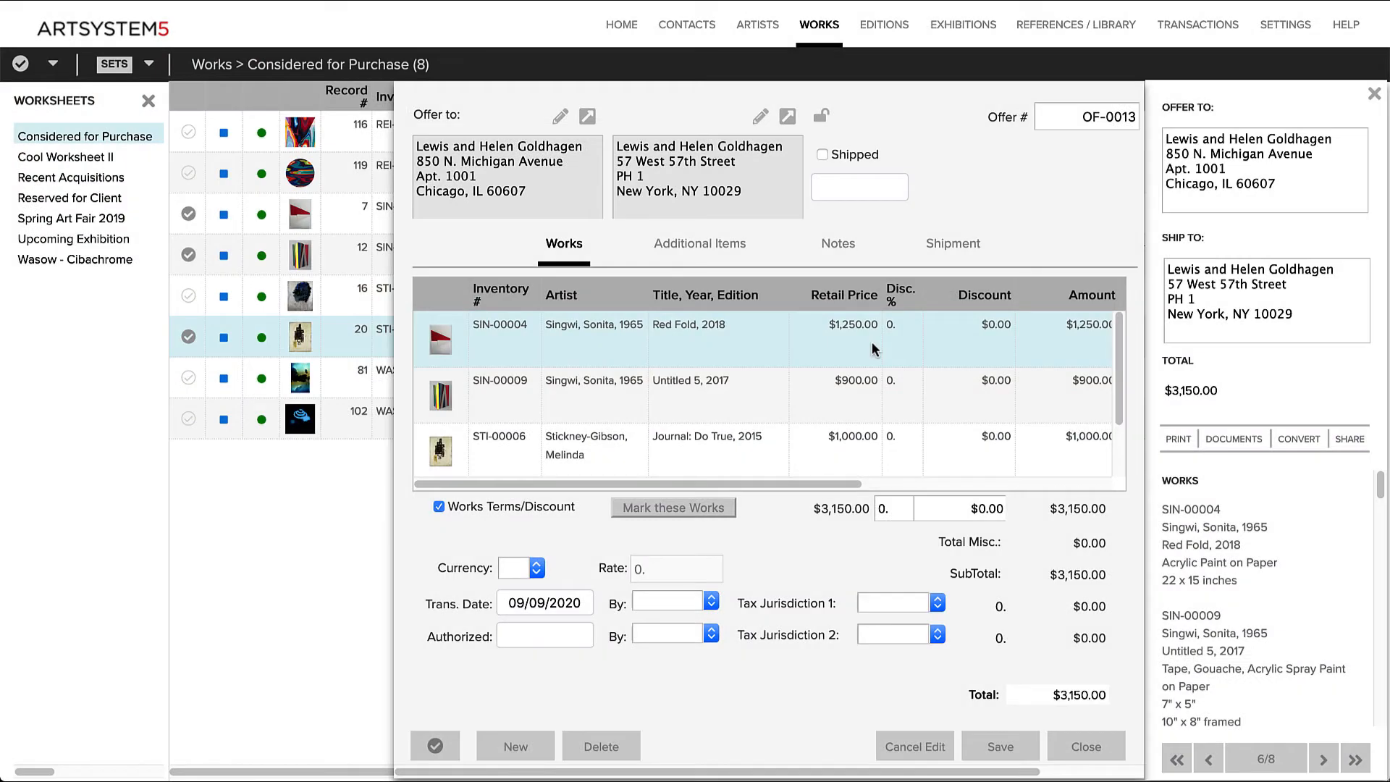
Set Red Fold's retail price in the offer to $1,400, save, and update the work record with the new retail value.
{"action": "left_click", "coordinate": [873, 347]}
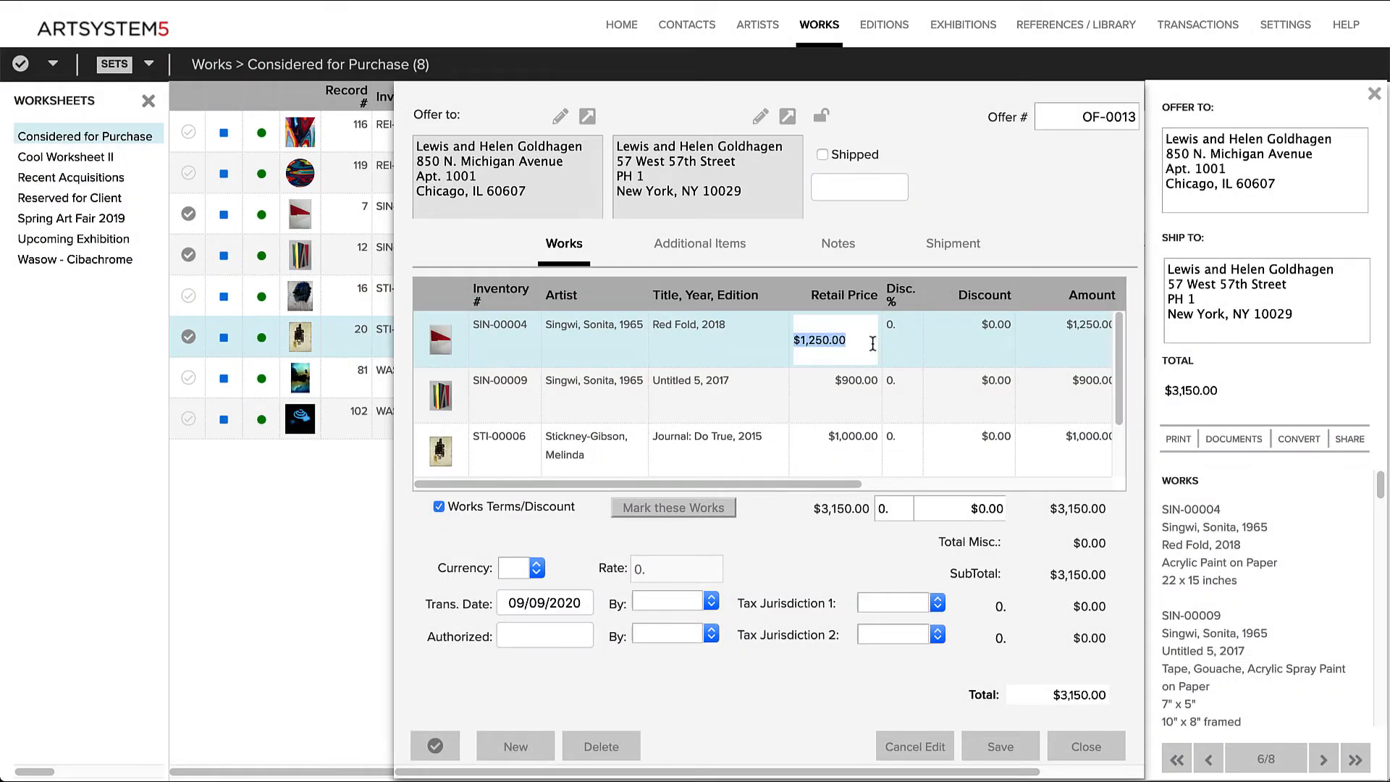
{"action": "type", "text": "1400"}
{"action": "left_click", "coordinate": [902, 341]}
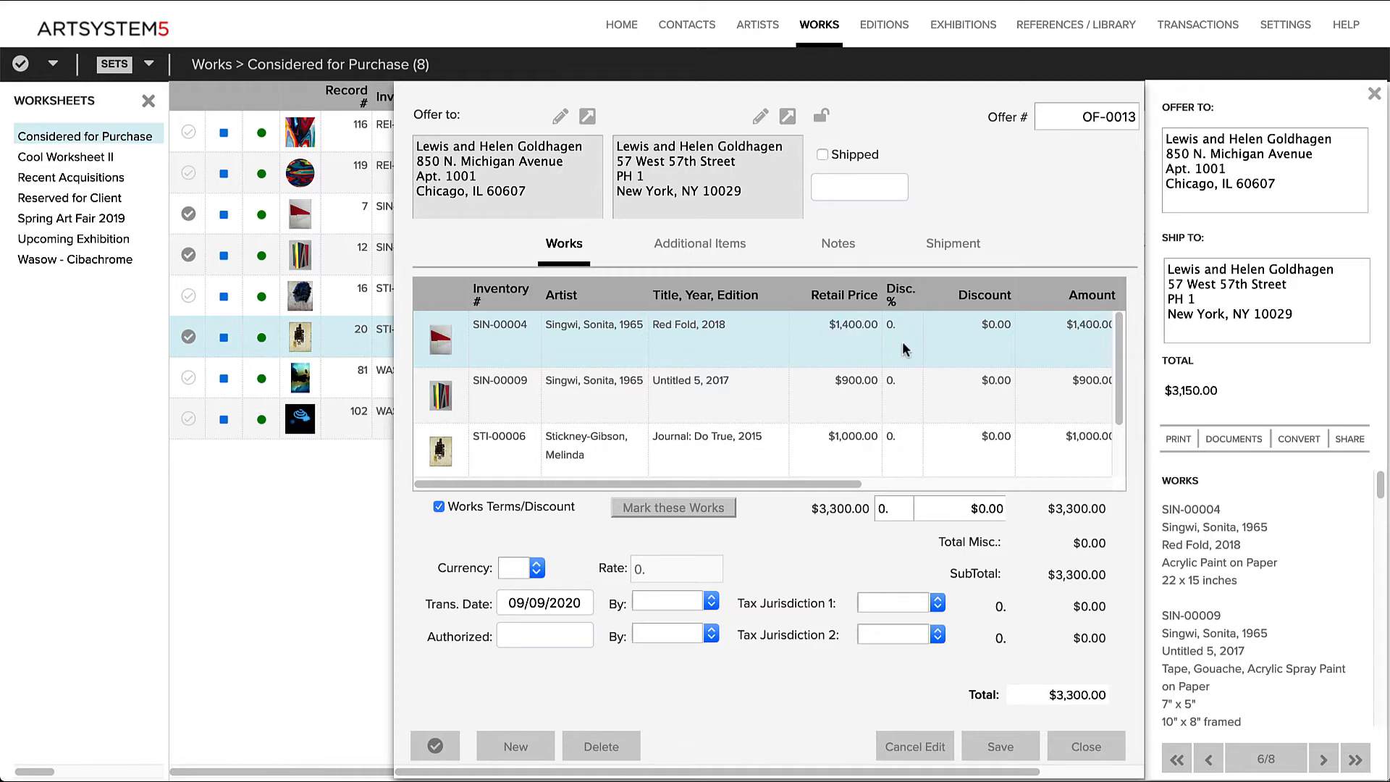
{"action": "left_click", "coordinate": [1019, 755]}
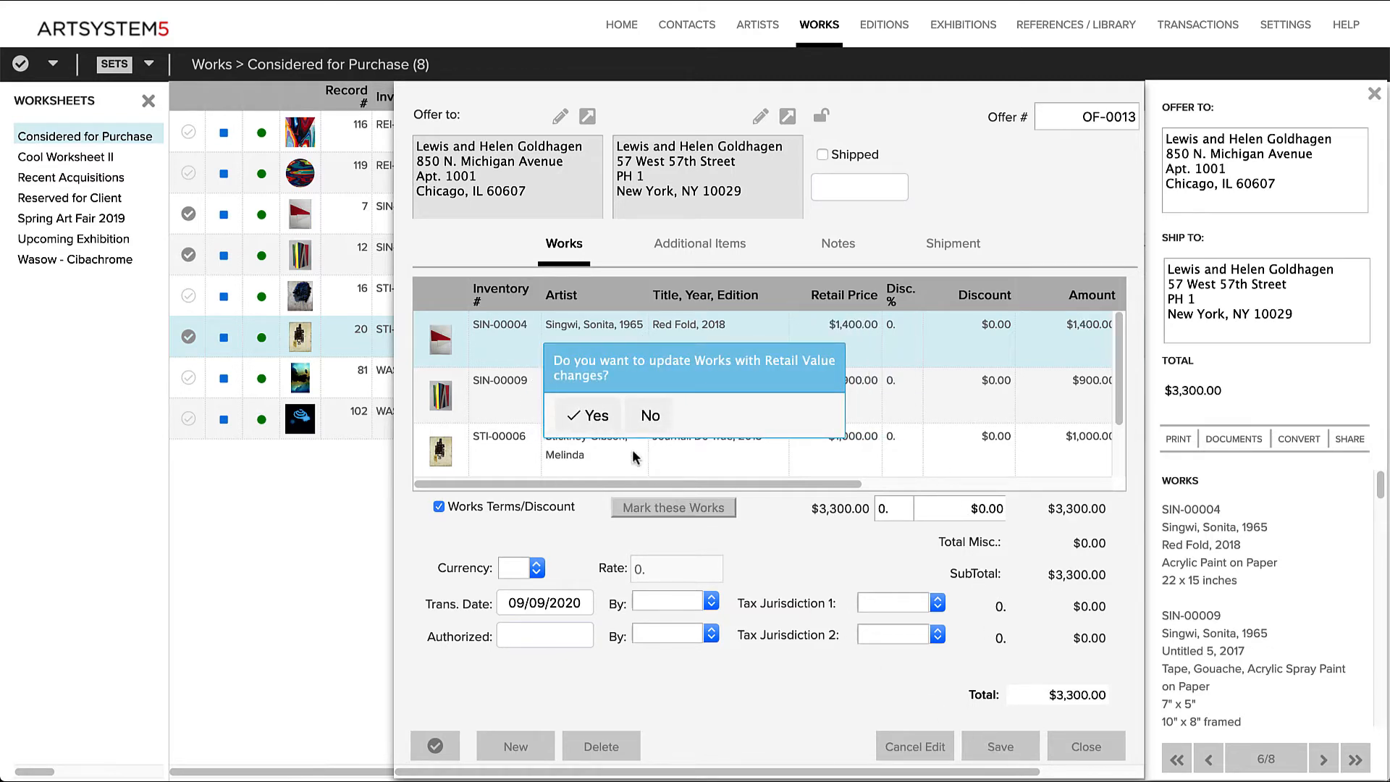
{"action": "left_click", "coordinate": [597, 417]}
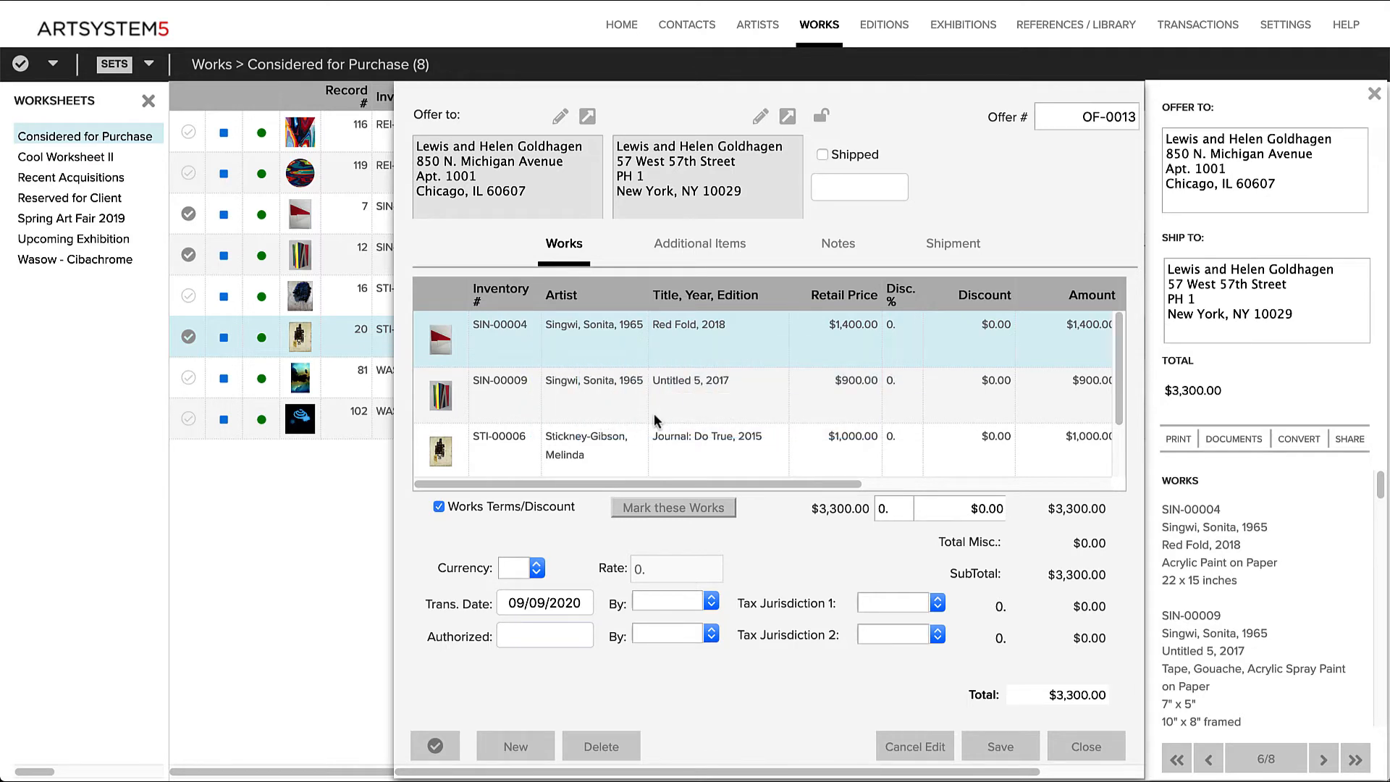
Give the Red Fold line of the offer a $100 discount.
{"action": "left_click", "coordinate": [961, 349]}
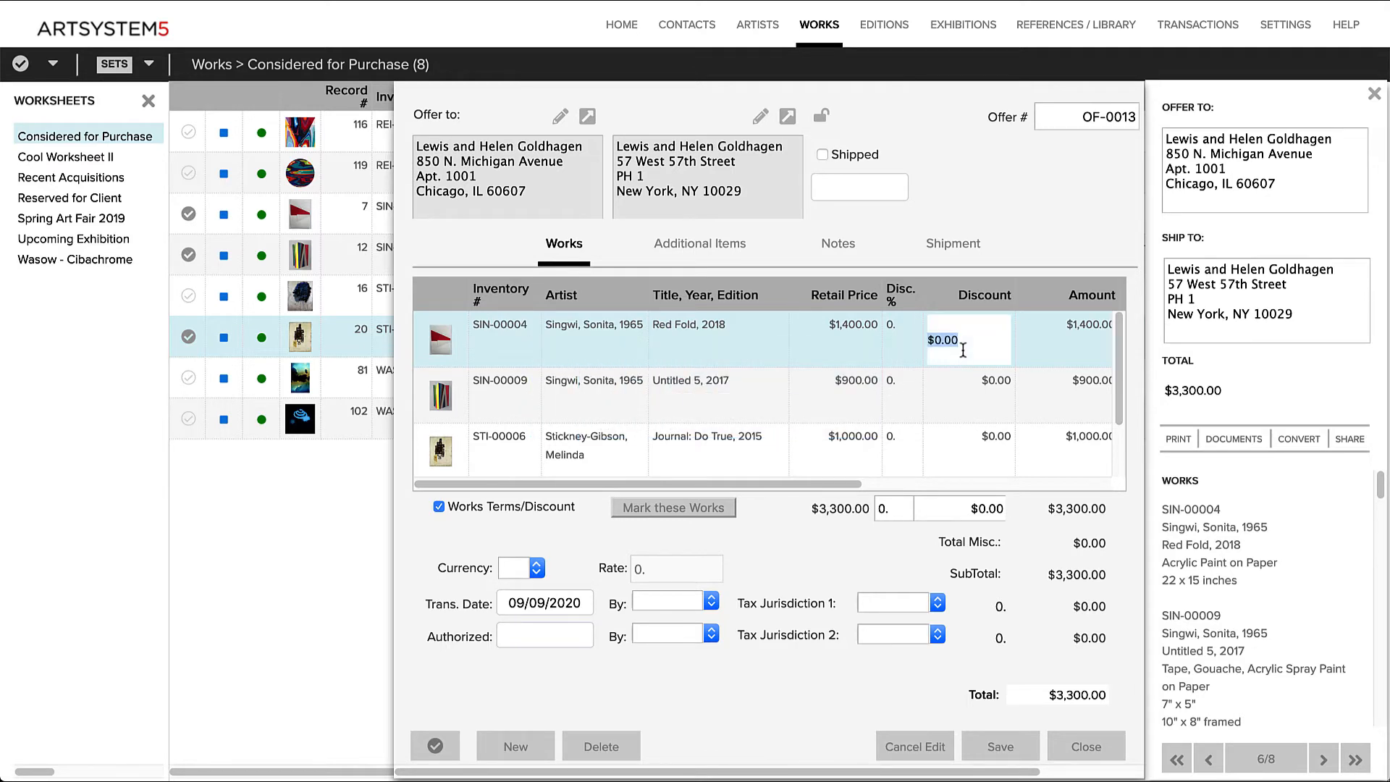
{"action": "type", "text": "100"}
{"action": "left_click", "coordinate": [969, 397]}
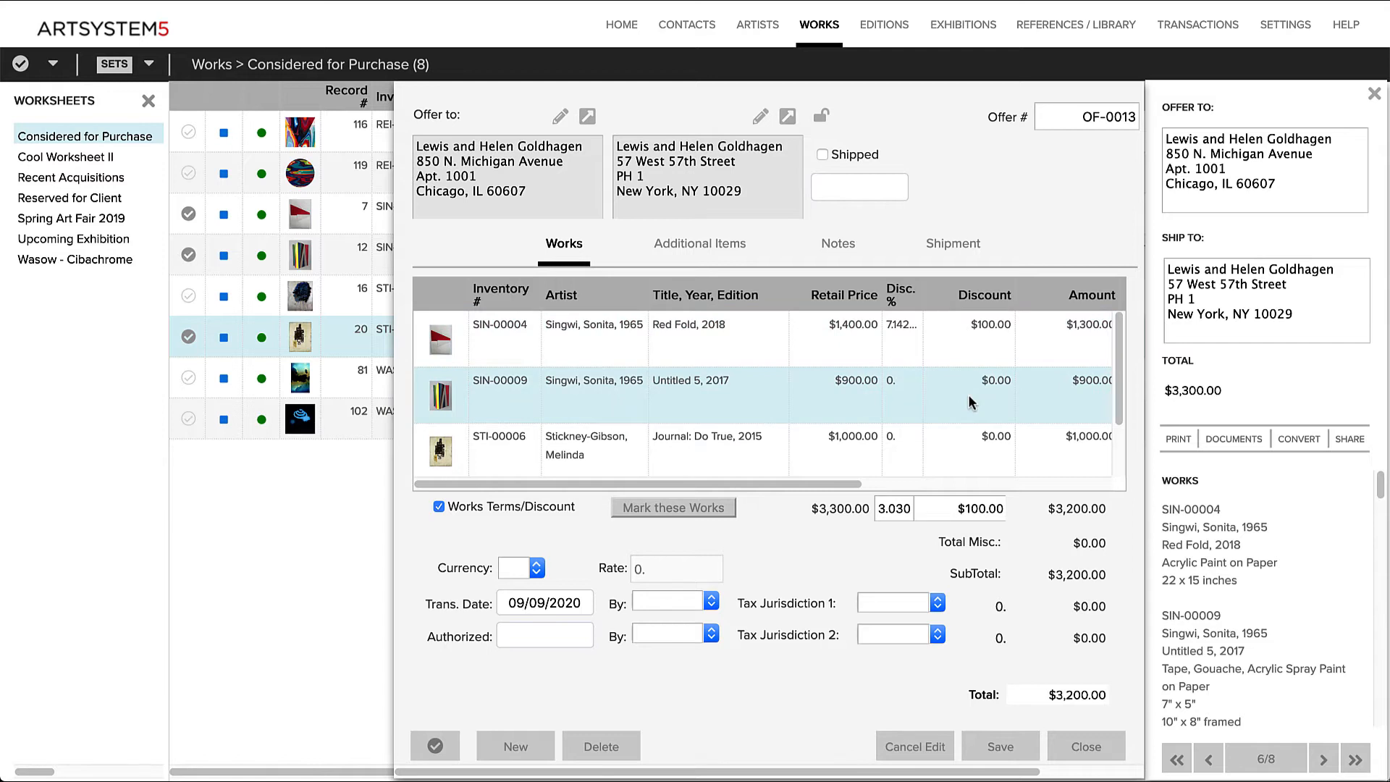
Turn off individual Works Terms/Discount, apply a 15% discount to the whole offer, and save it.
{"action": "left_click", "coordinate": [439, 507]}
{"action": "left_click", "coordinate": [894, 508]}
{"action": "type", "text": "15"}
{"action": "key", "text": "Tab"}
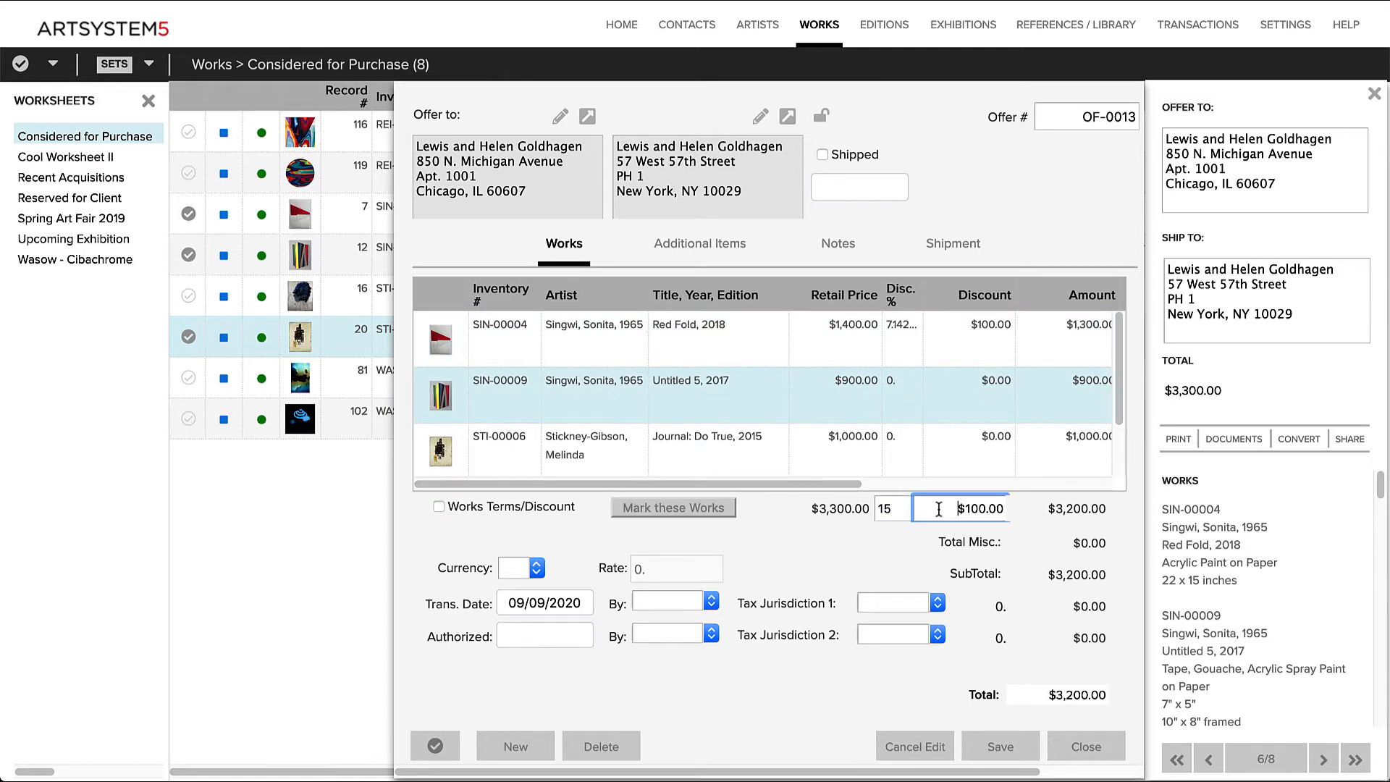
{"action": "left_click", "coordinate": [999, 746]}
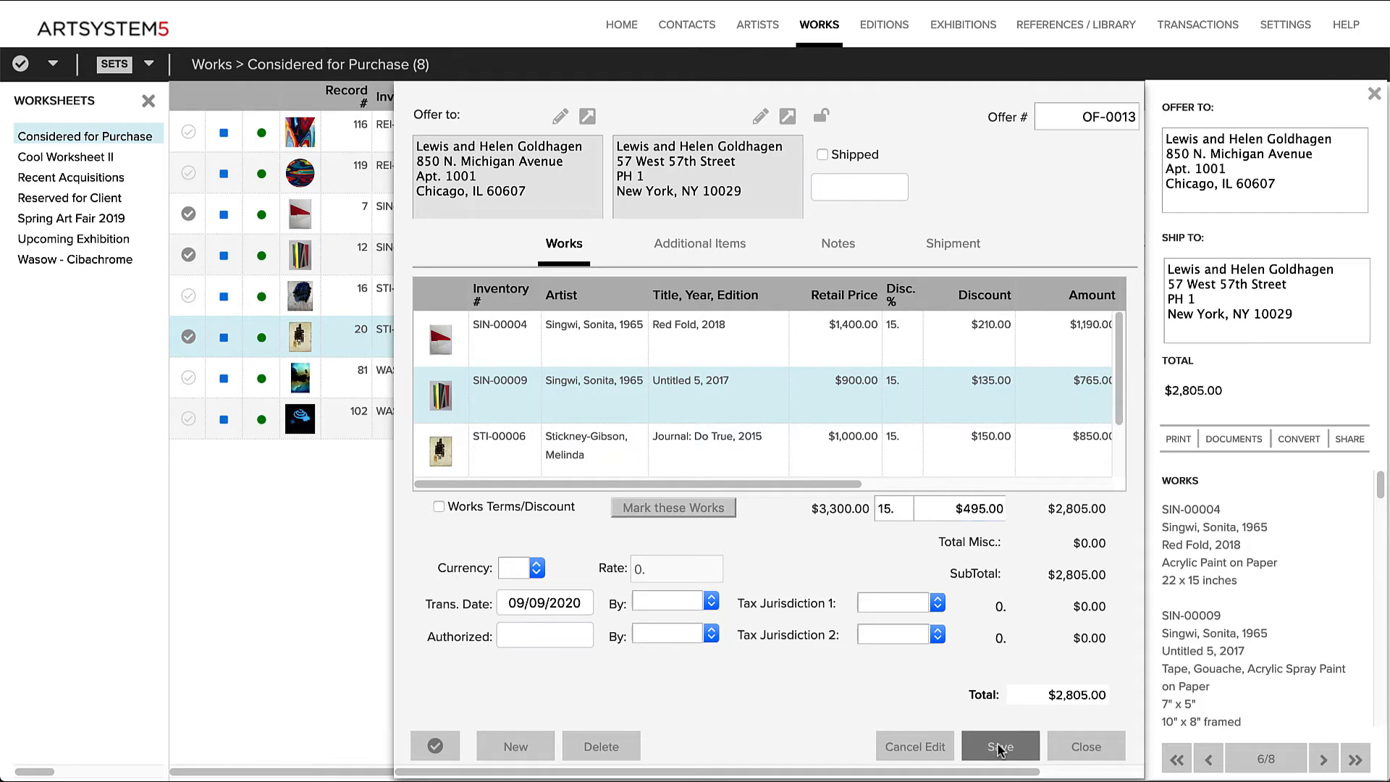
Set the offer's Tax Jurisdiction 1 to NYC and the transaction's By value to DT, and save.
{"action": "left_click", "coordinate": [938, 602]}
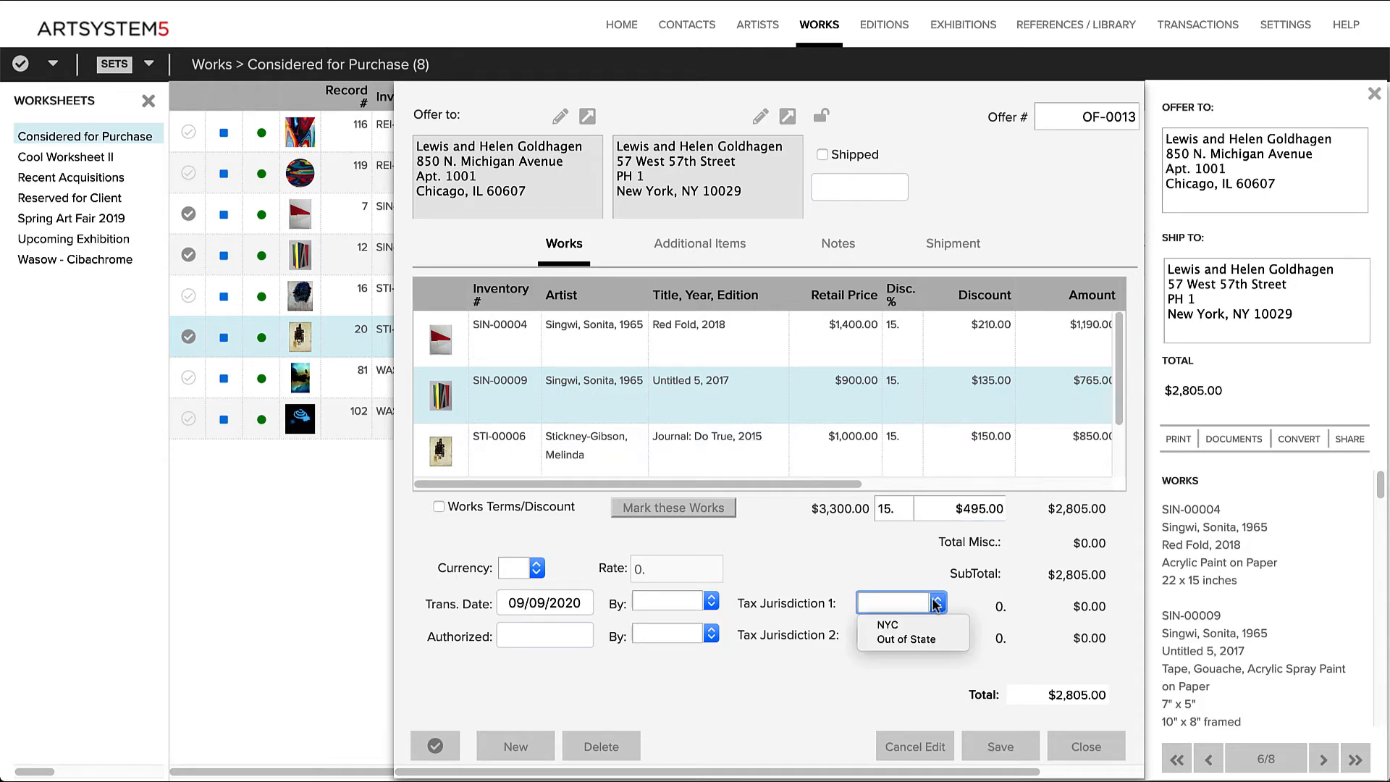
{"action": "left_click", "coordinate": [931, 625]}
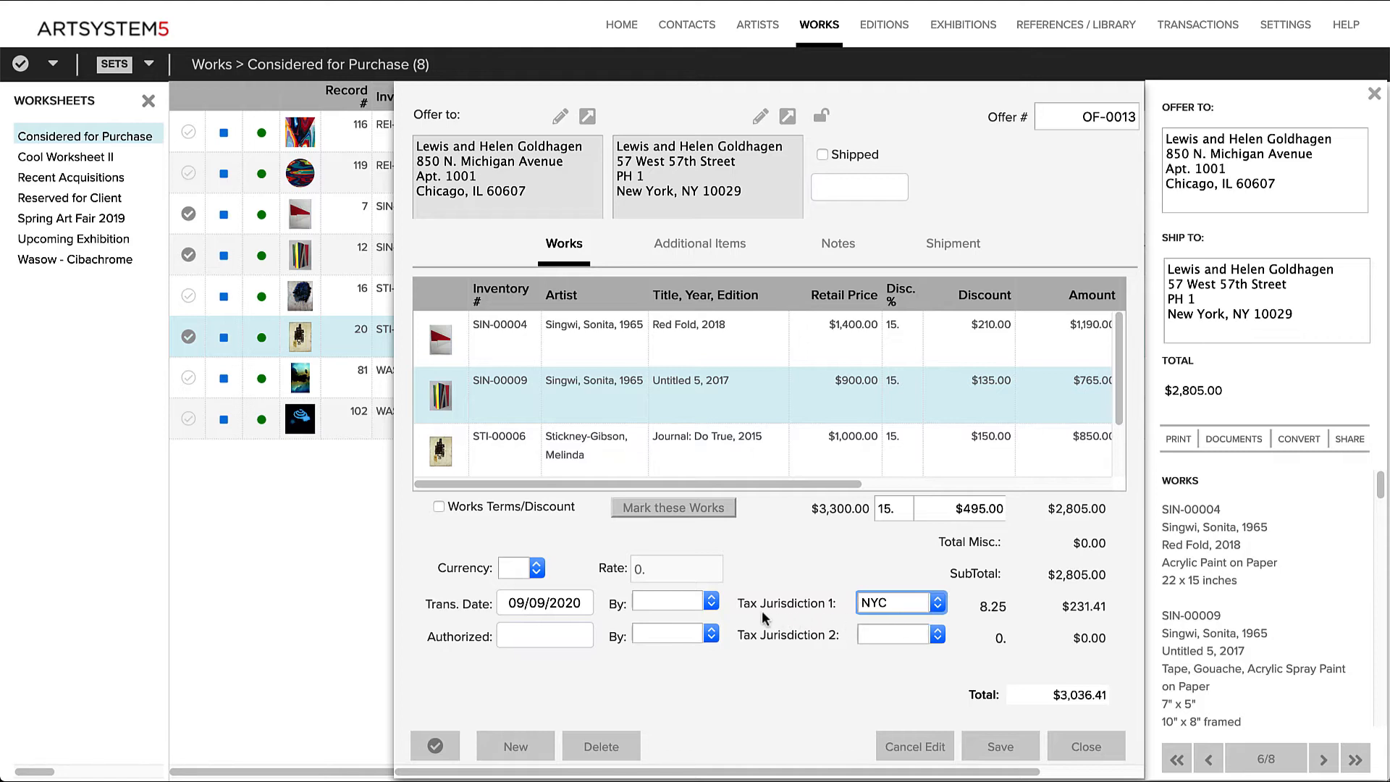
{"action": "left_click", "coordinate": [711, 601]}
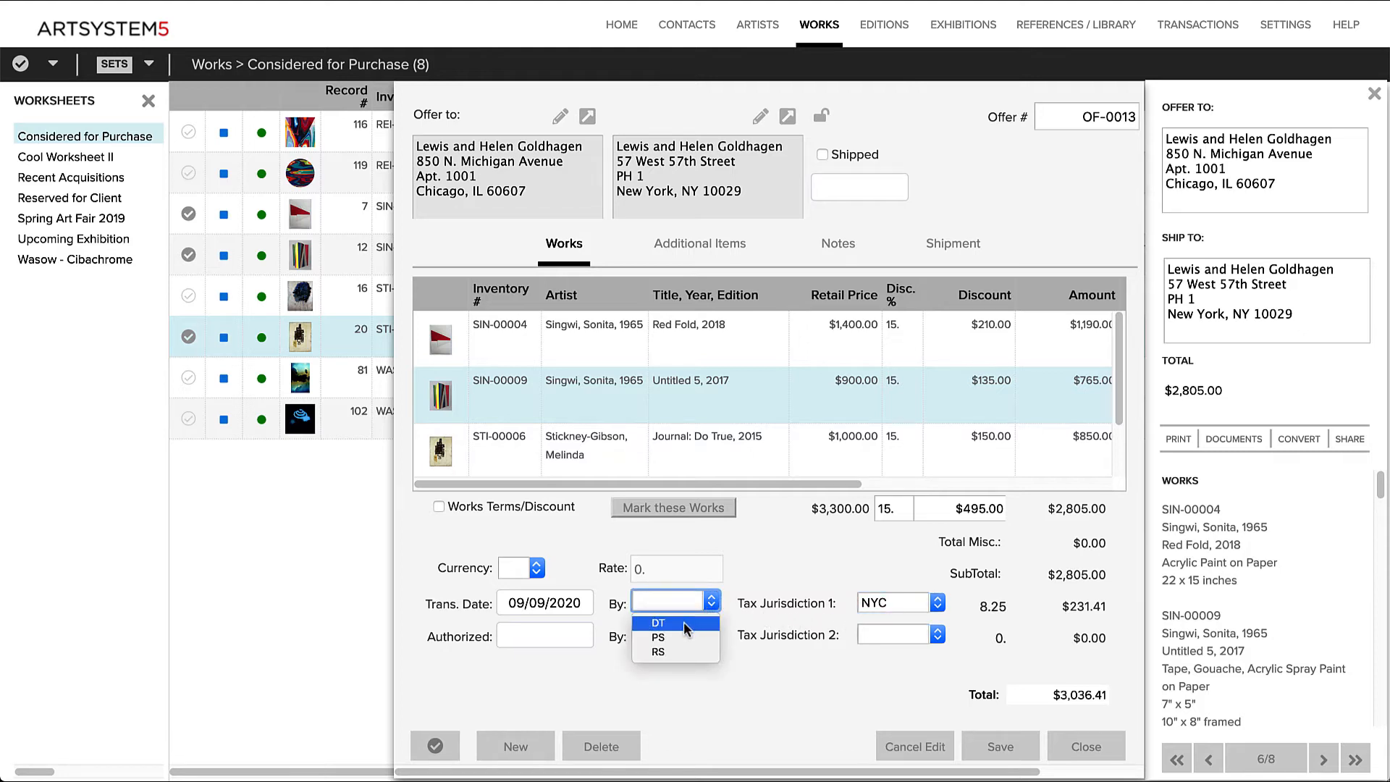
{"action": "left_click", "coordinate": [683, 621]}
{"action": "left_click", "coordinate": [1010, 751]}
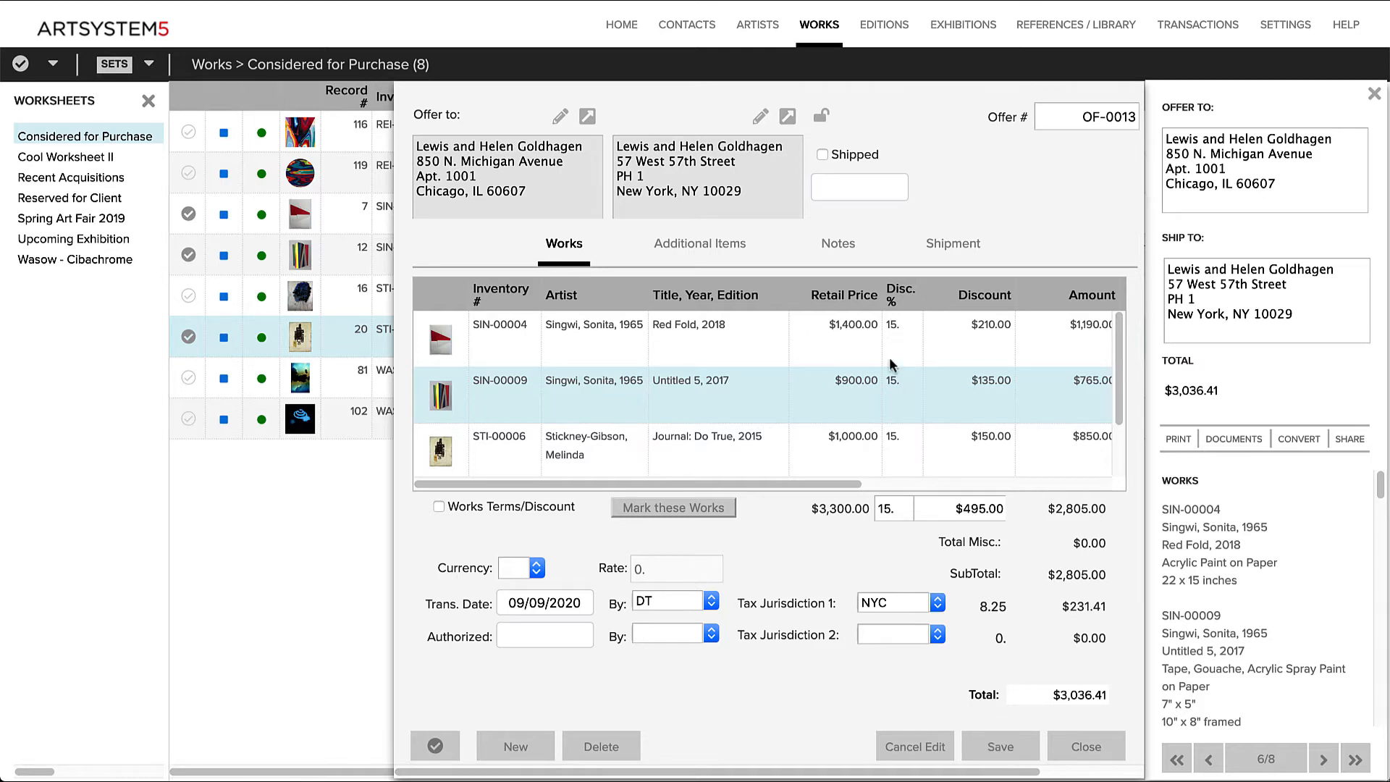
Add the note "payment plan - monthly" to the offer and save it.
{"action": "left_click", "coordinate": [852, 248]}
{"action": "left_click", "coordinate": [764, 286]}
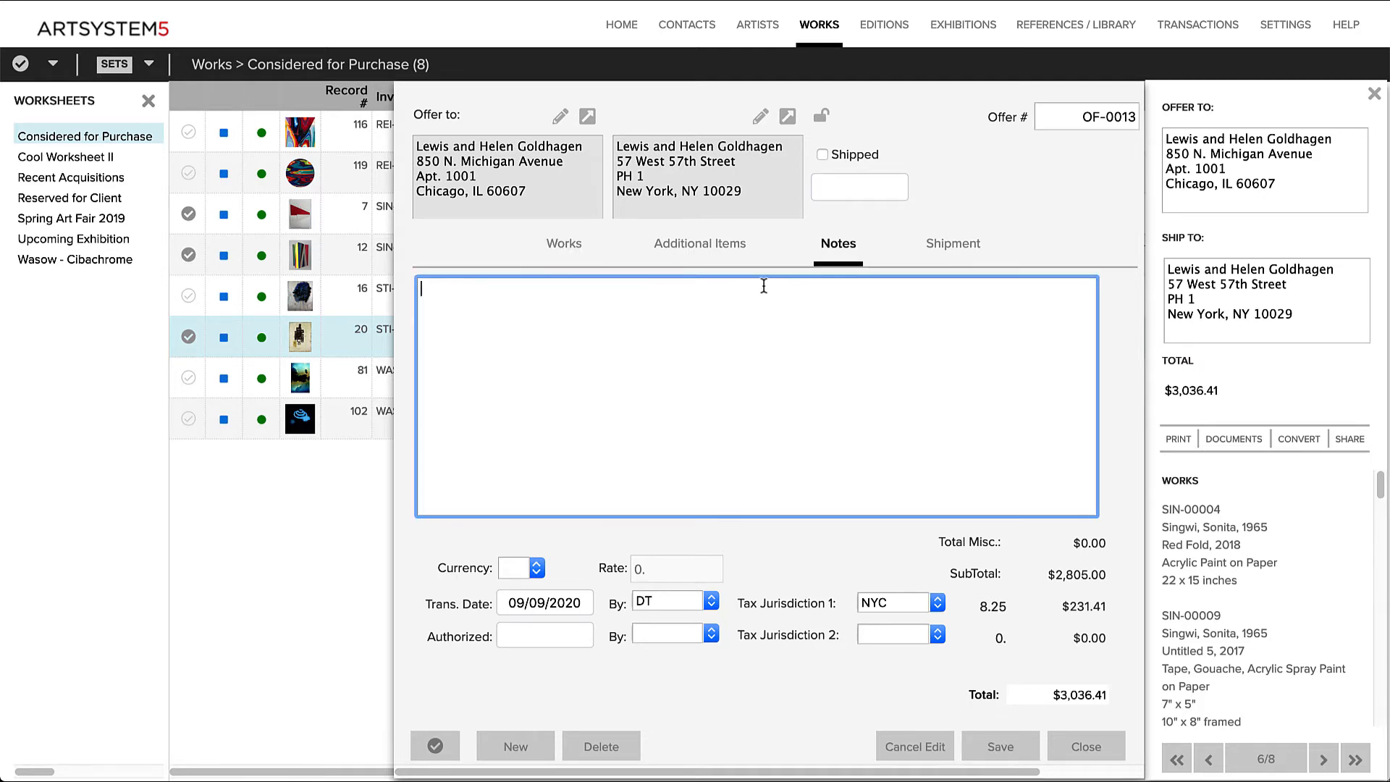
{"action": "type", "text": "payment plan - monthly"}
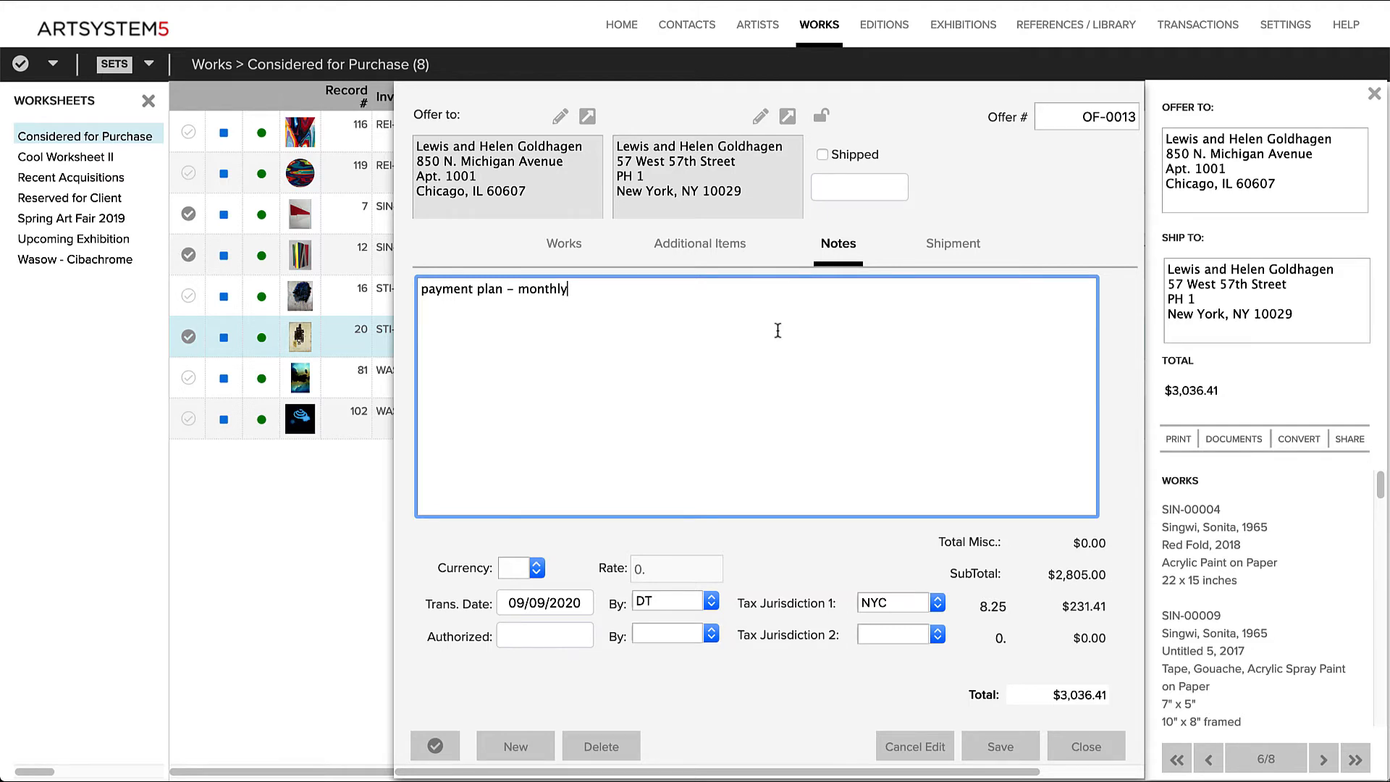
{"action": "left_click", "coordinate": [1010, 745]}
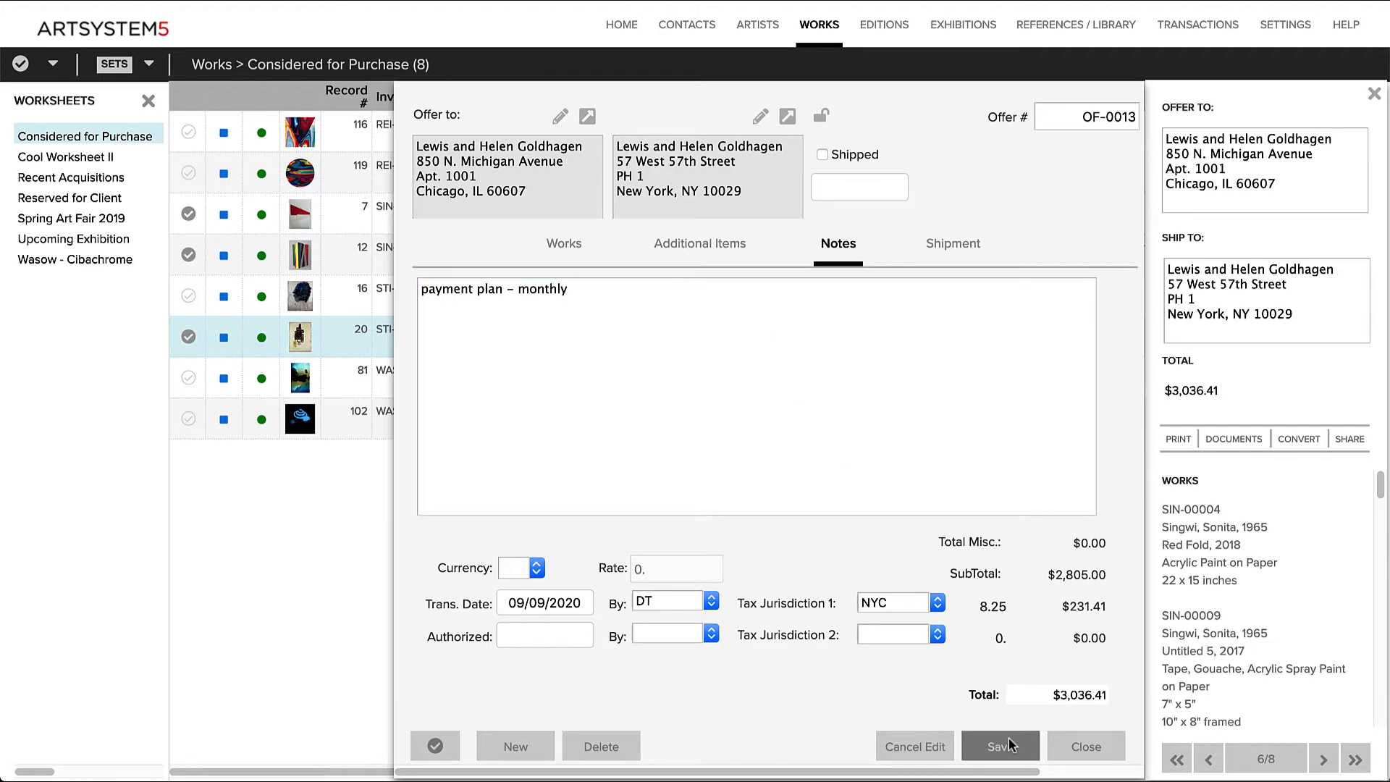
Add a taxable Framing item described as "new frames" for $300 to the offer's additional items, and save.
{"action": "left_click", "coordinate": [699, 243]}
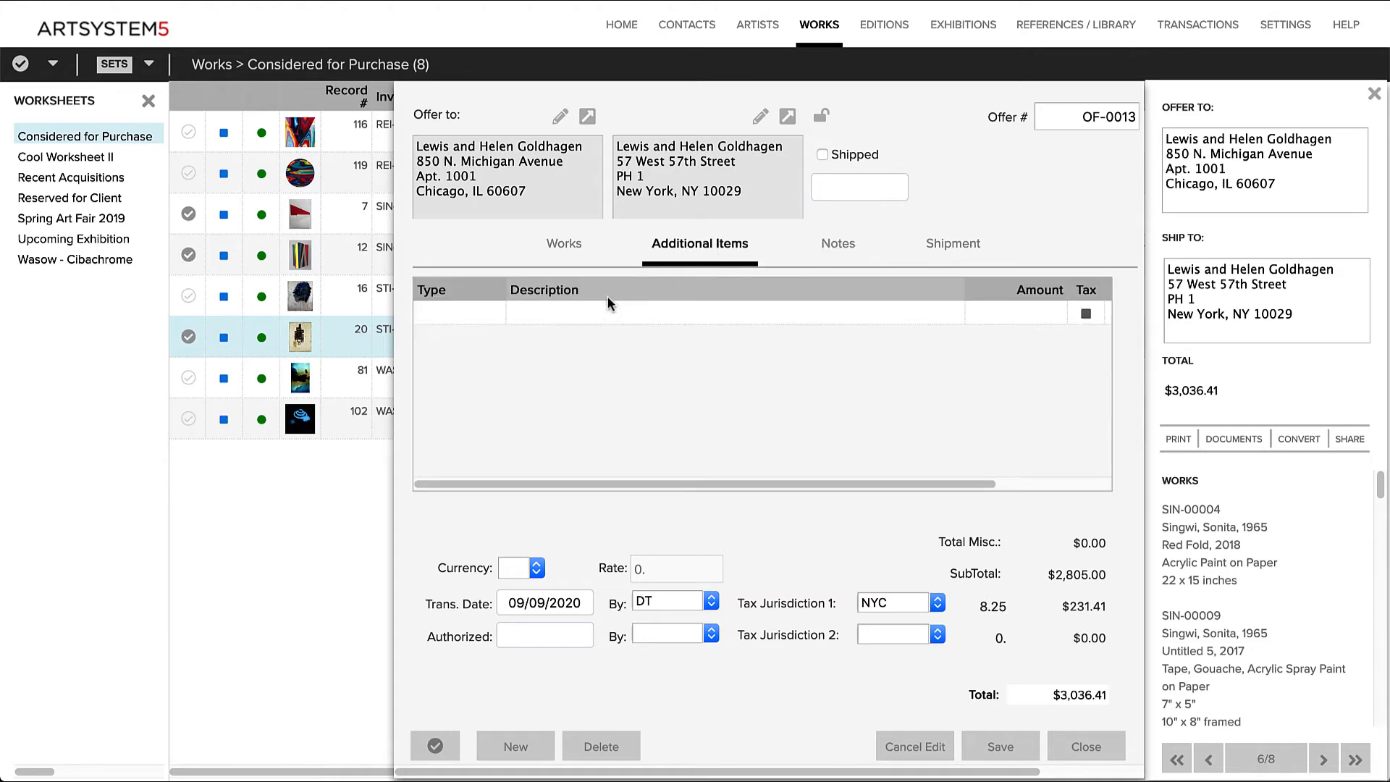
{"action": "left_click", "coordinate": [492, 313]}
{"action": "left_click", "coordinate": [494, 331]}
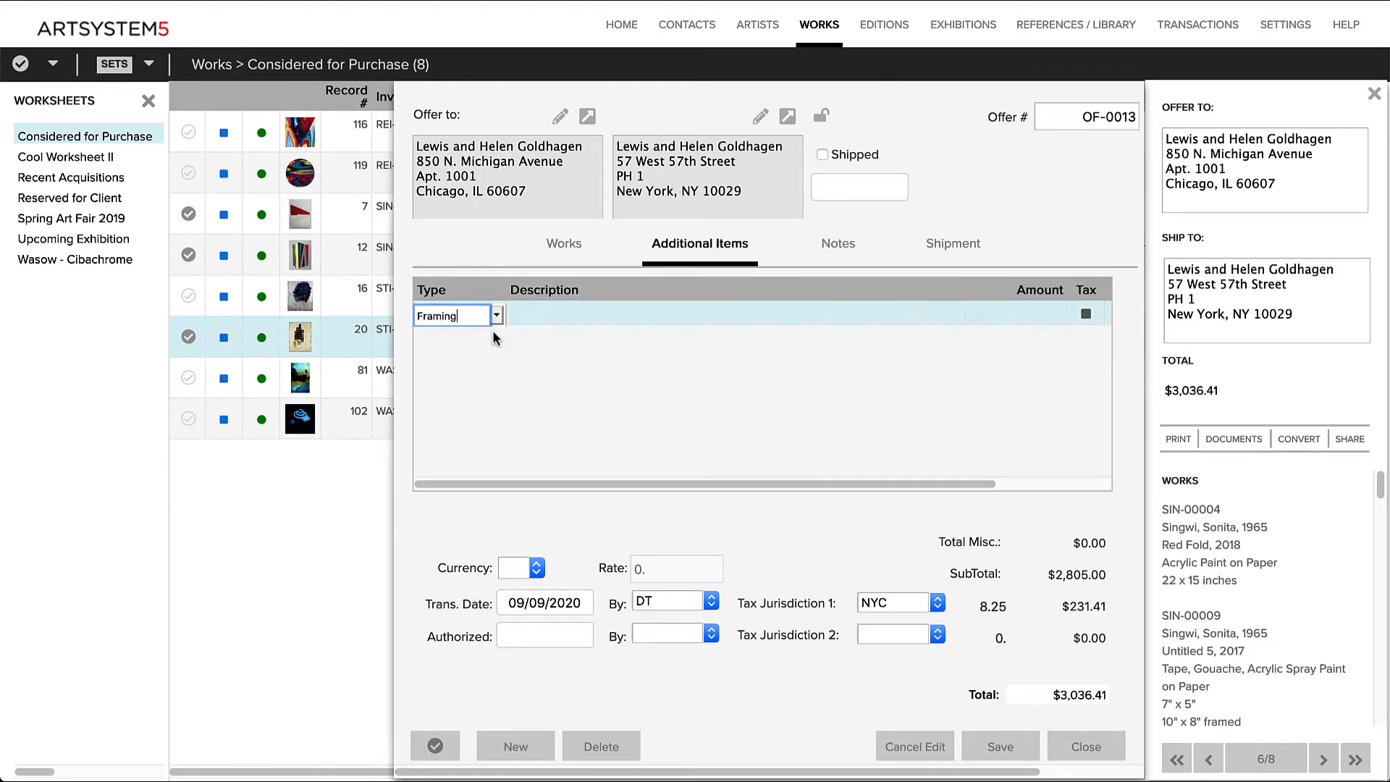
{"action": "key", "text": "Tab"}
{"action": "type", "text": "new frames"}
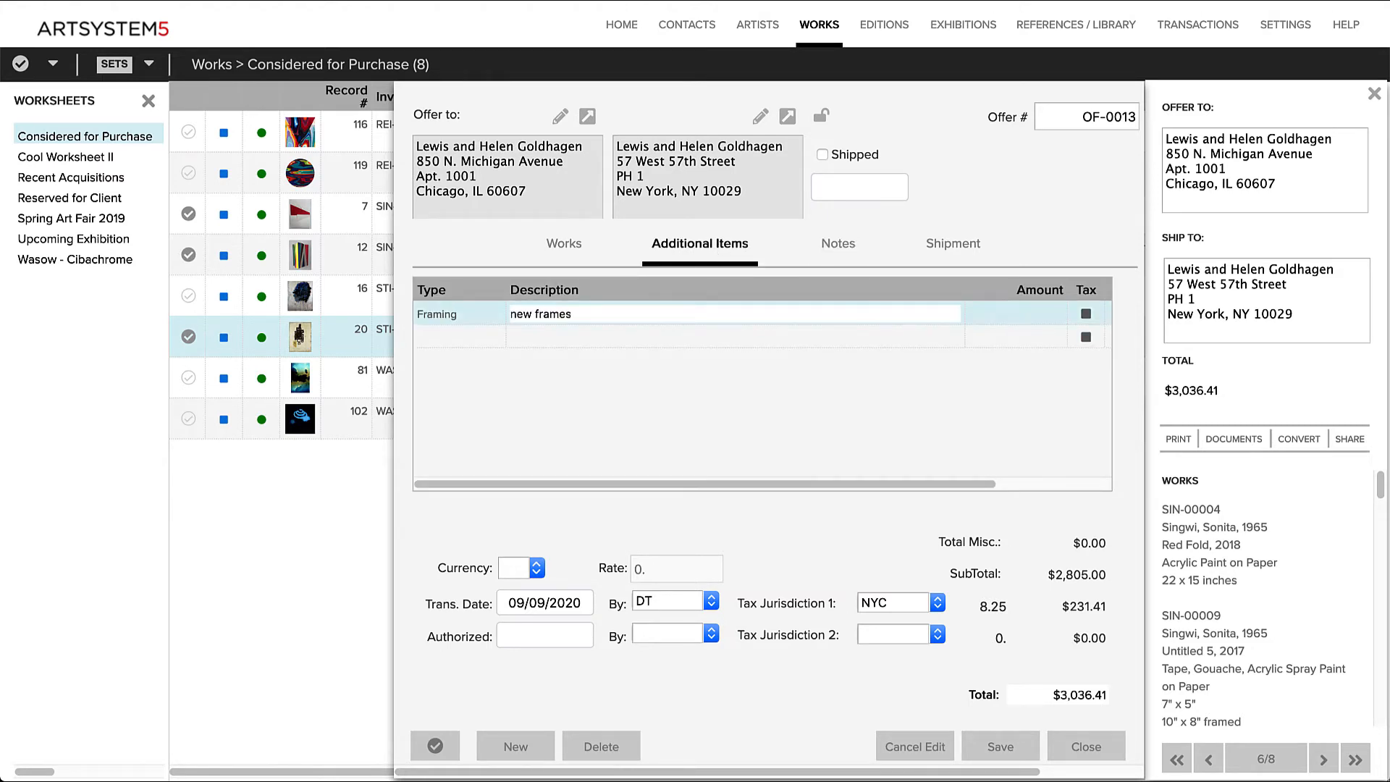
{"action": "left_click", "coordinate": [1005, 315]}
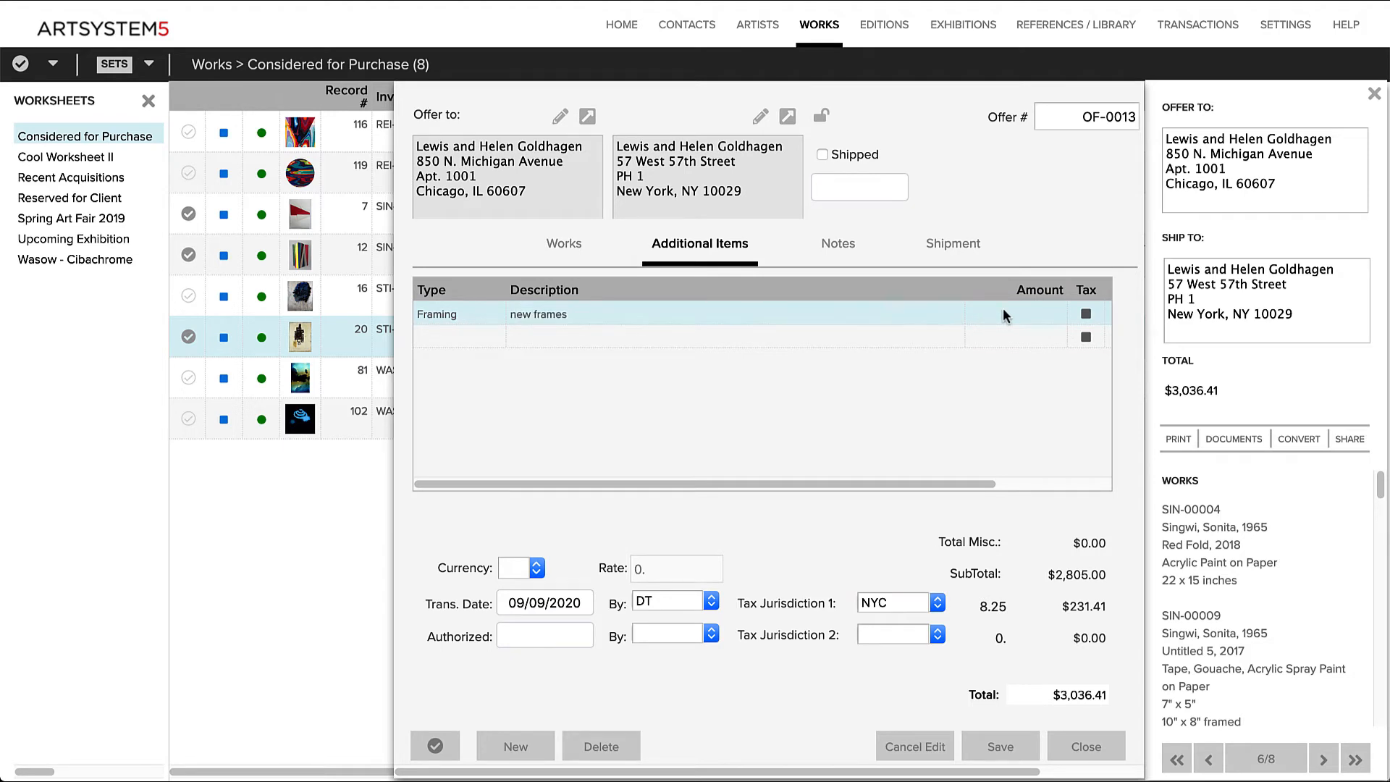
{"action": "type", "text": "300"}
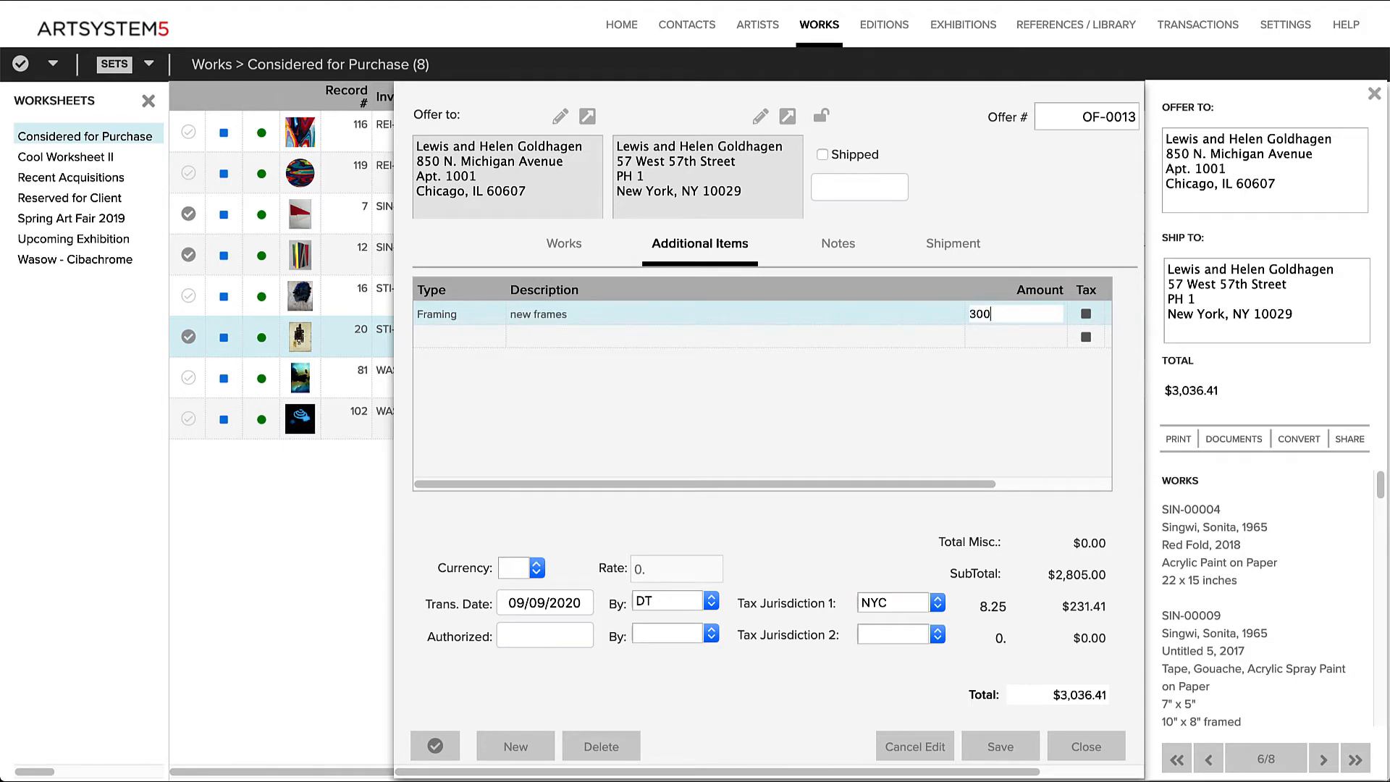
{"action": "left_click", "coordinate": [1086, 313]}
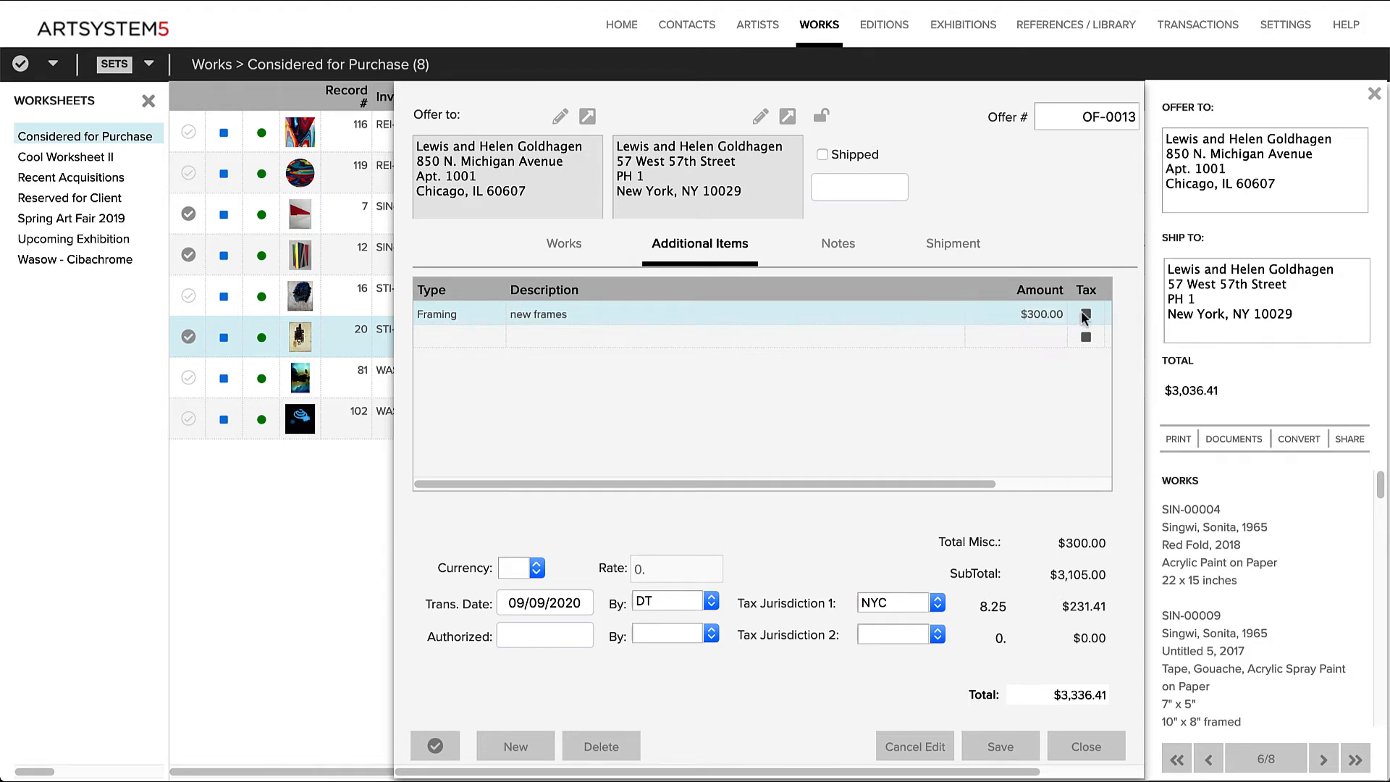
{"action": "left_click", "coordinate": [1014, 746]}
Start printing the offer from its shipment details, and select Offer_OF-0013_3.rtf among its attached documents.
{"action": "left_click", "coordinate": [959, 250]}
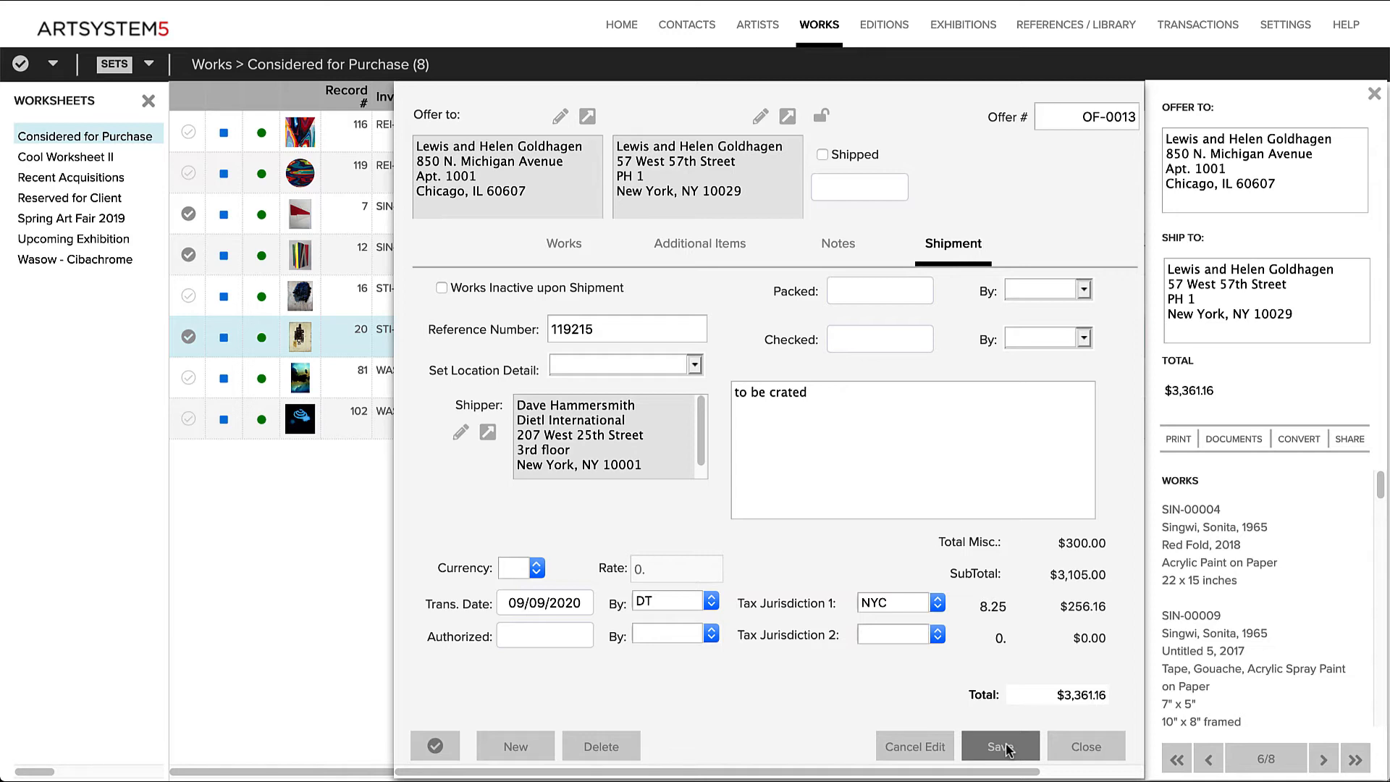
{"action": "left_click", "coordinate": [1183, 441]}
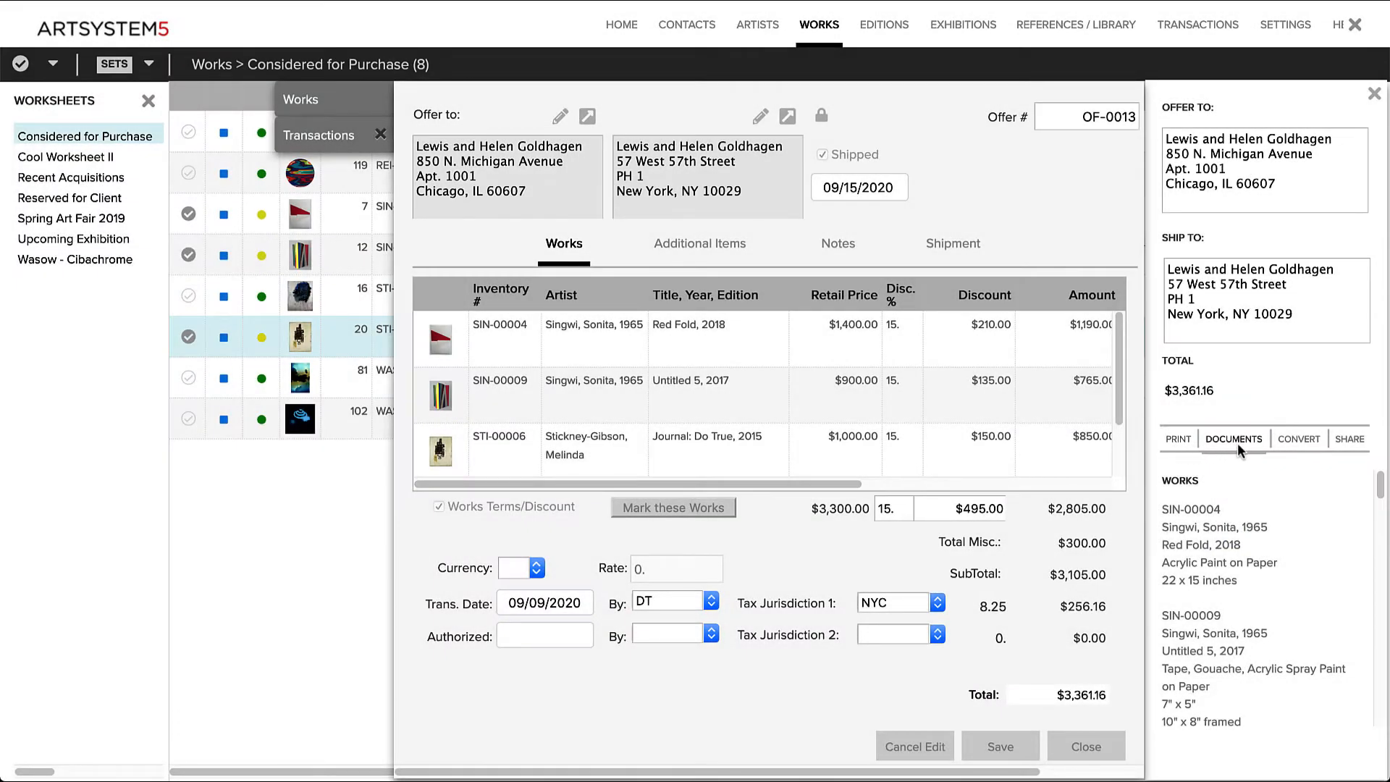
{"action": "left_click", "coordinate": [1233, 440]}
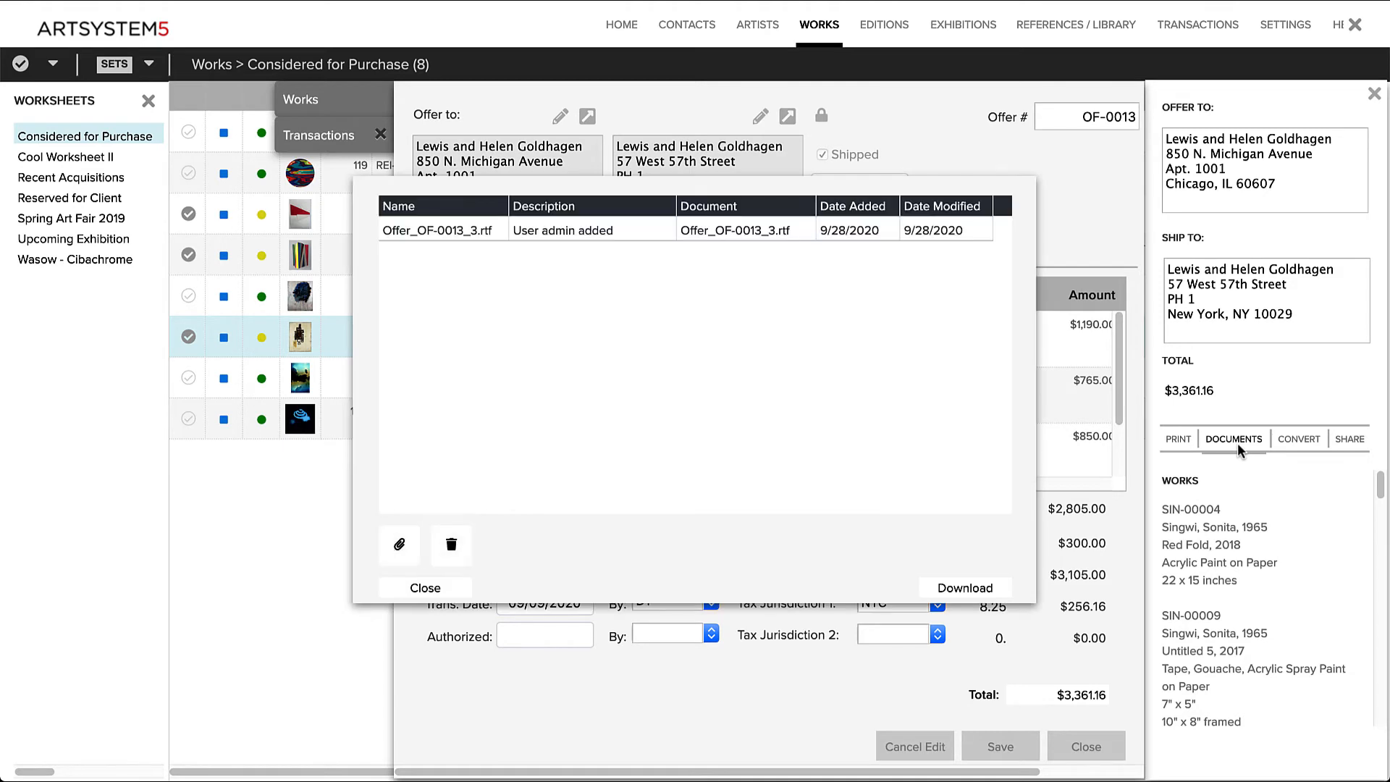
{"action": "left_click", "coordinate": [658, 232]}
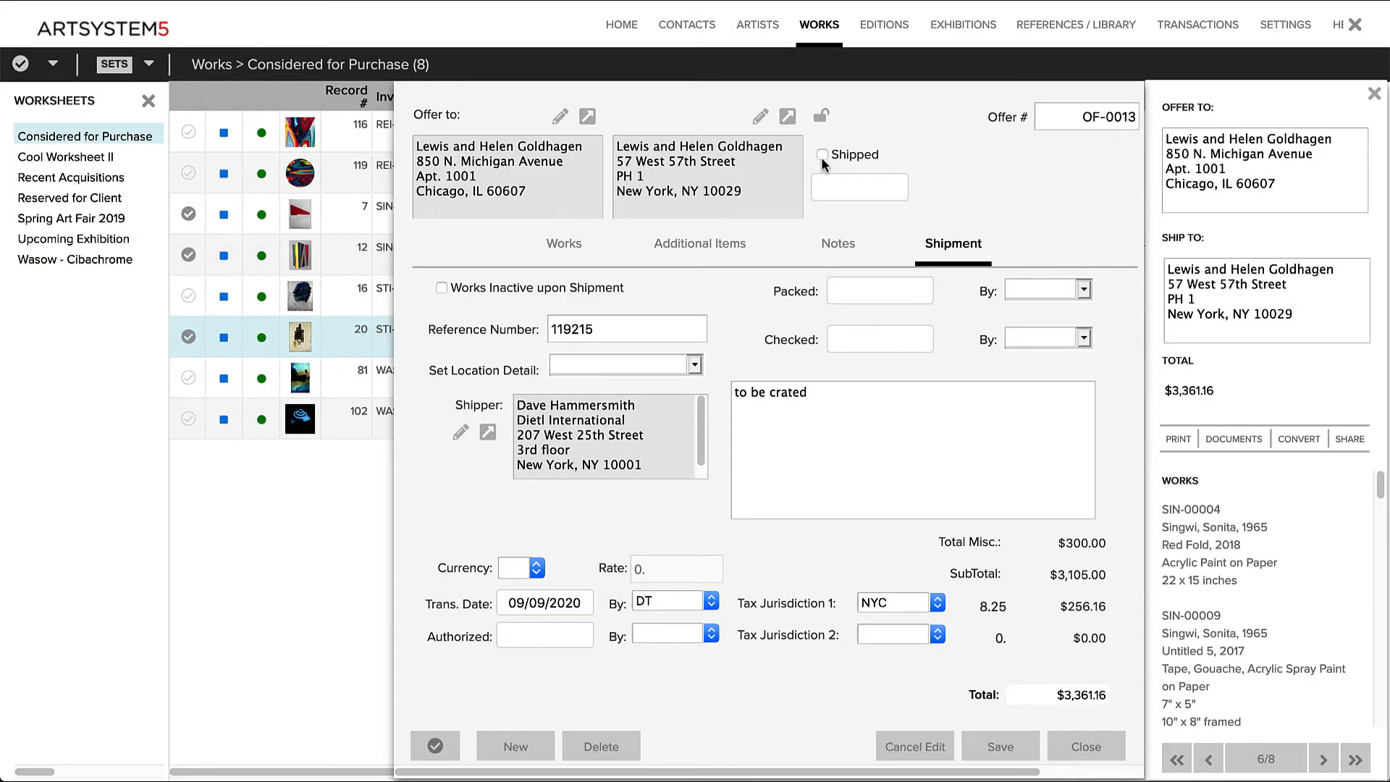
Mark the offer as shipped with the ship date 09/15/2020 and save it.
{"action": "left_click", "coordinate": [821, 155]}
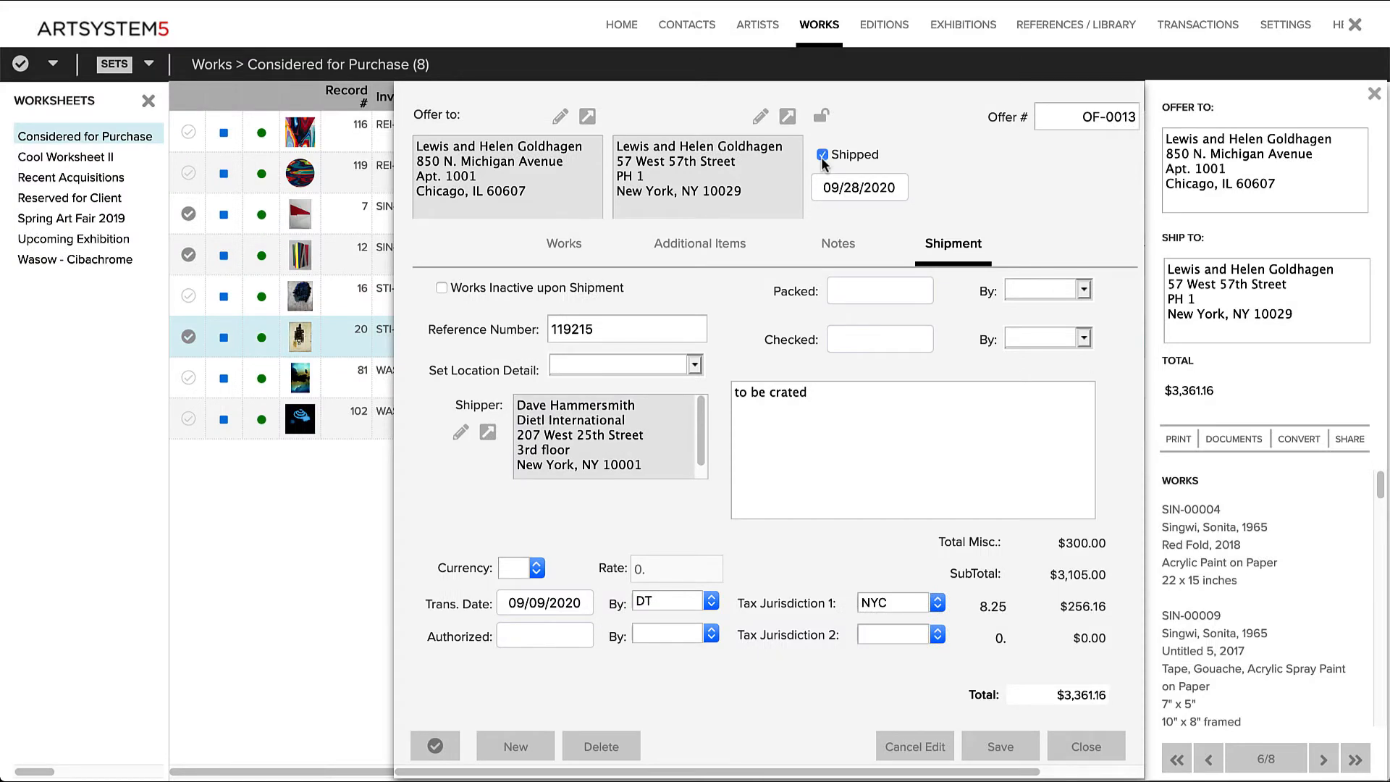
{"action": "left_click", "coordinate": [855, 188]}
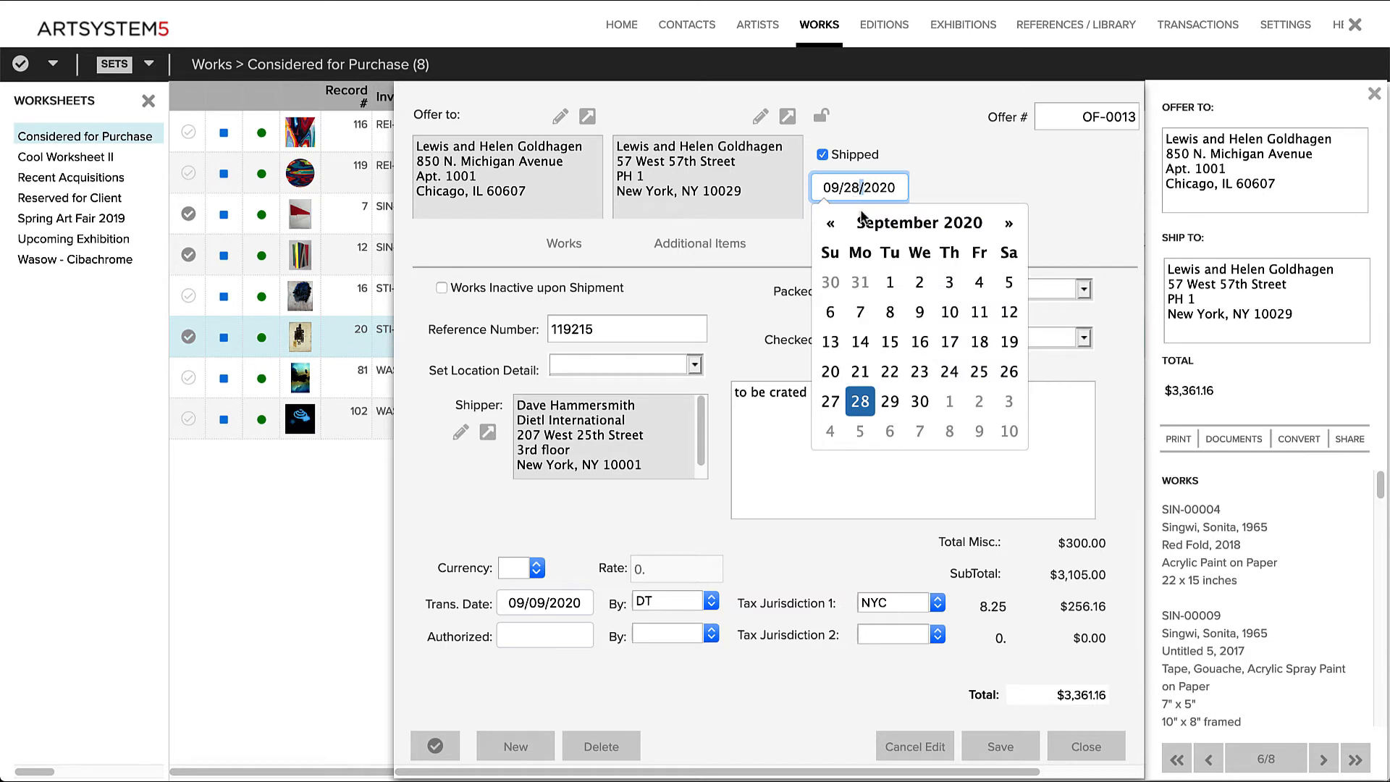
{"action": "left_click", "coordinate": [892, 342]}
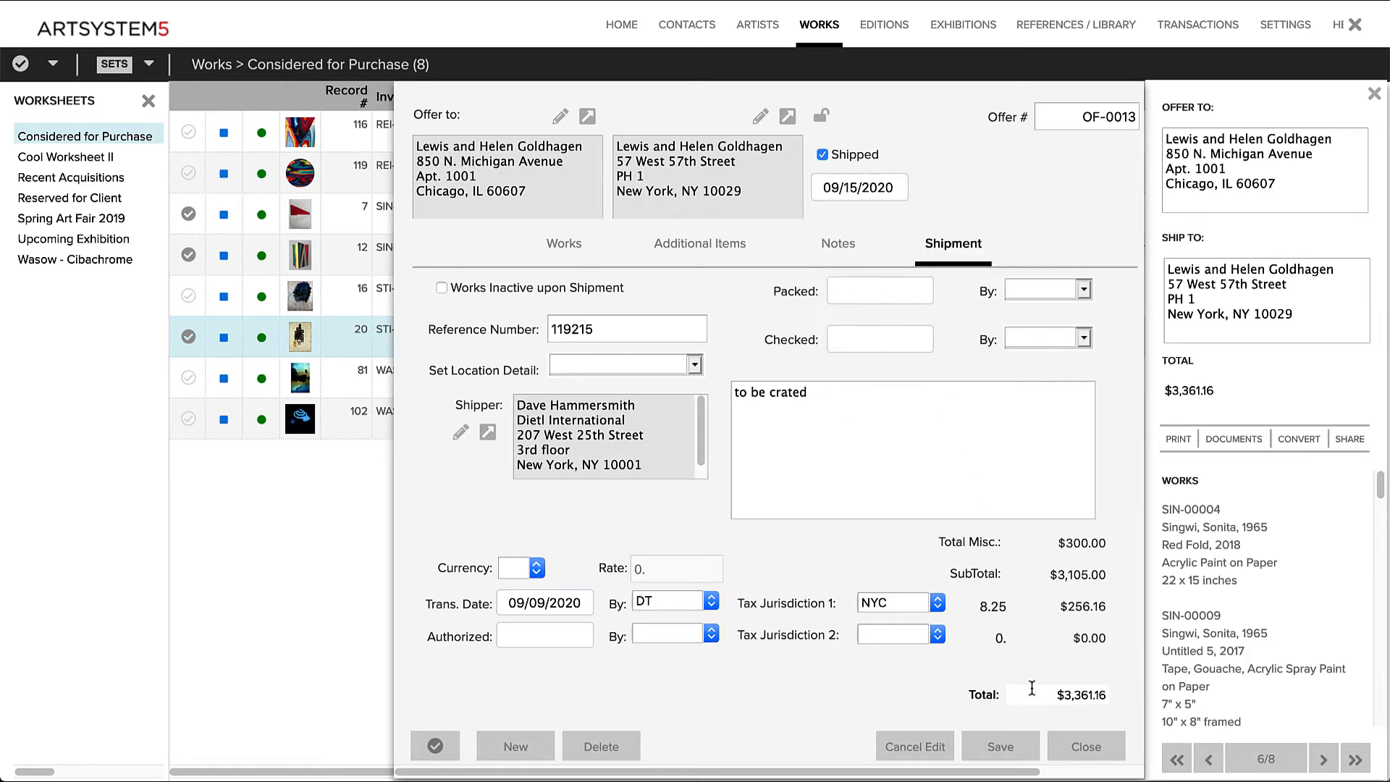
{"action": "left_click", "coordinate": [1027, 746]}
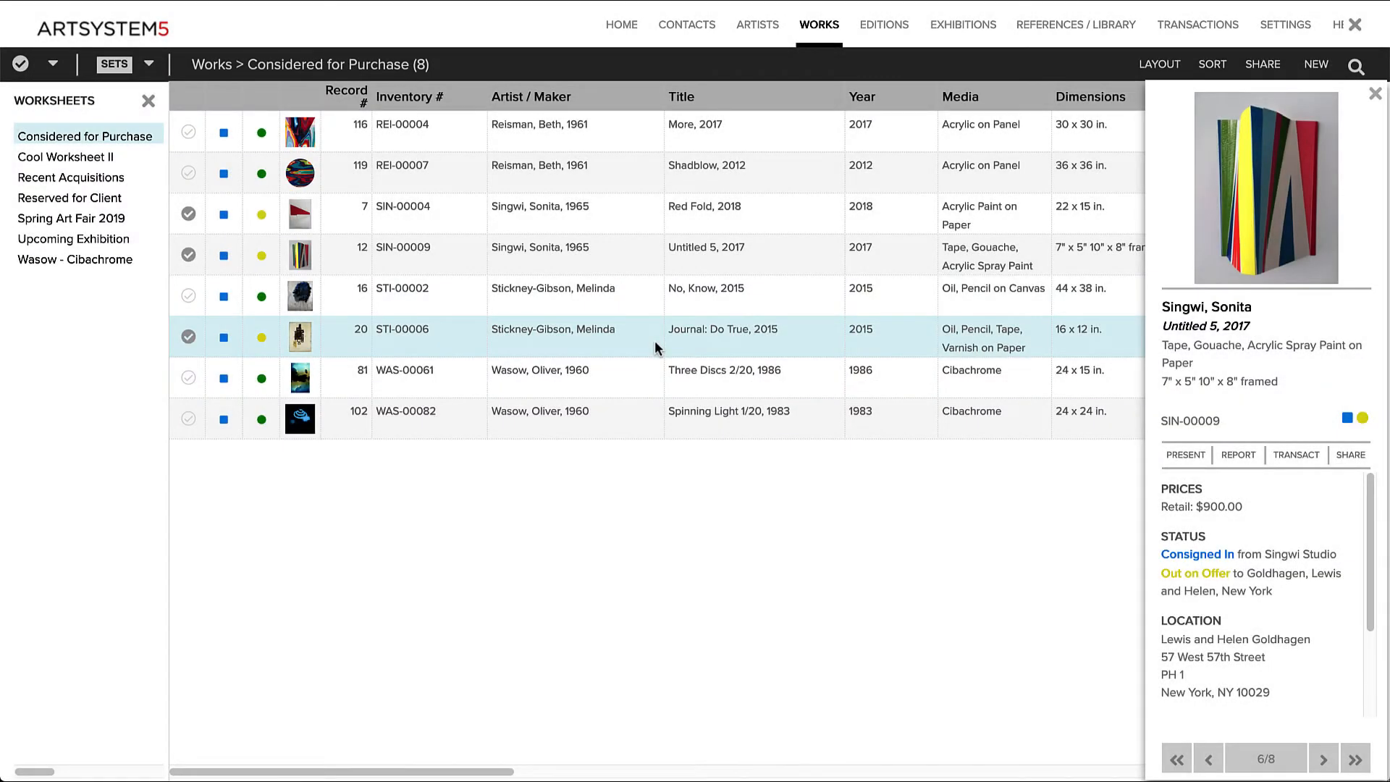
Open the work record of Journal: Do True, 2015 and examine its location and location detail.
{"action": "double_click", "coordinate": [656, 348]}
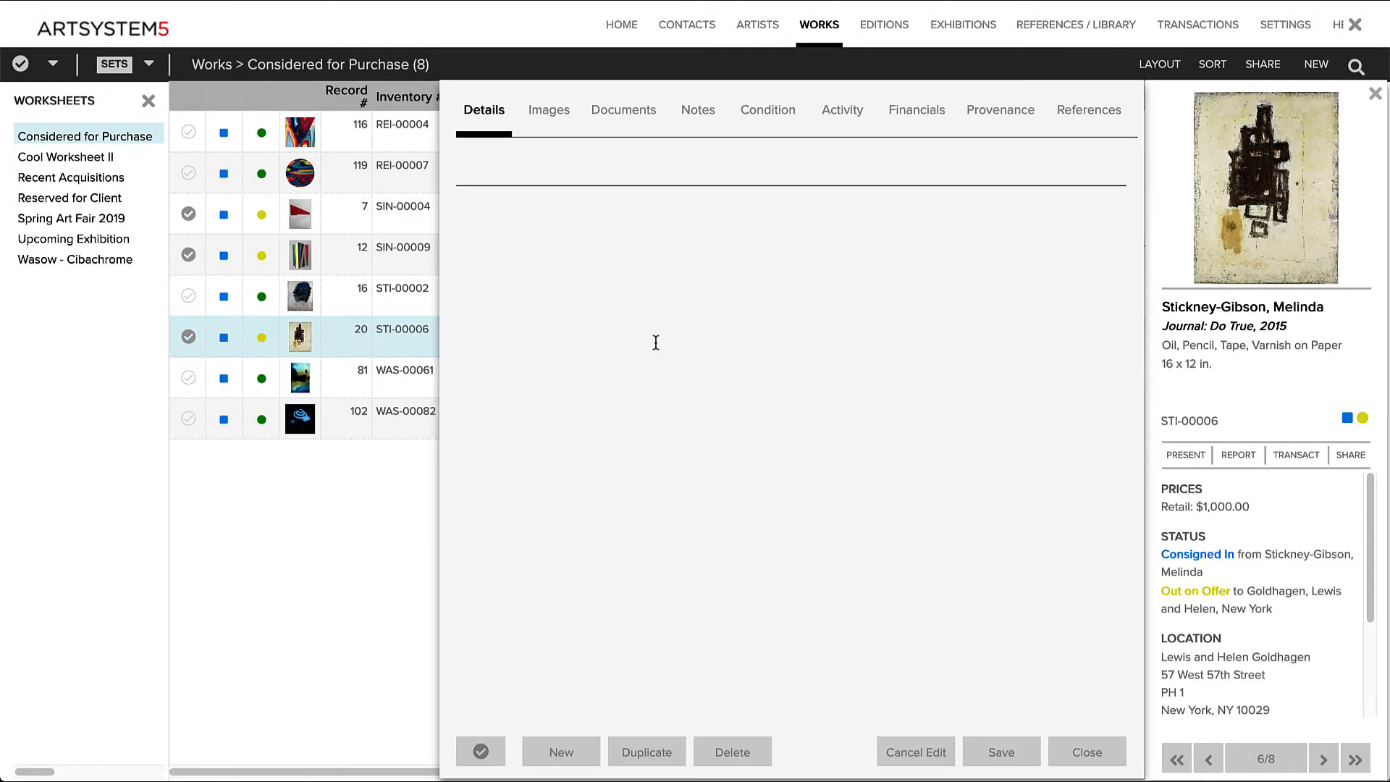
{"action": "scroll", "coordinate": [656, 342], "scroll_direction": "down", "scroll_amount": 5}
{"action": "scroll", "coordinate": [656, 342], "scroll_direction": "down", "scroll_amount": 1}
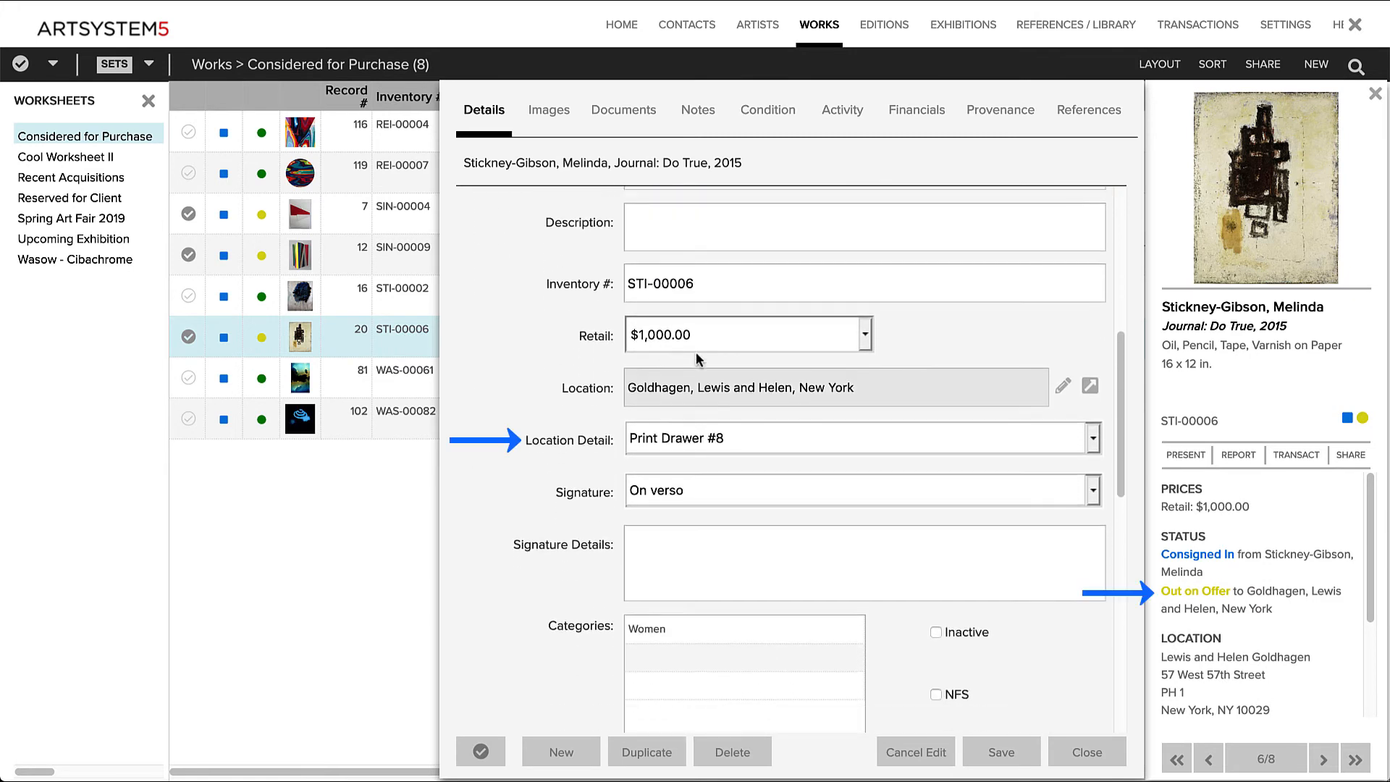
Examine the activity history of Journal: Do True, 2015 and open its 9/9/2020 offer entry.
{"action": "left_click", "coordinate": [949, 382]}
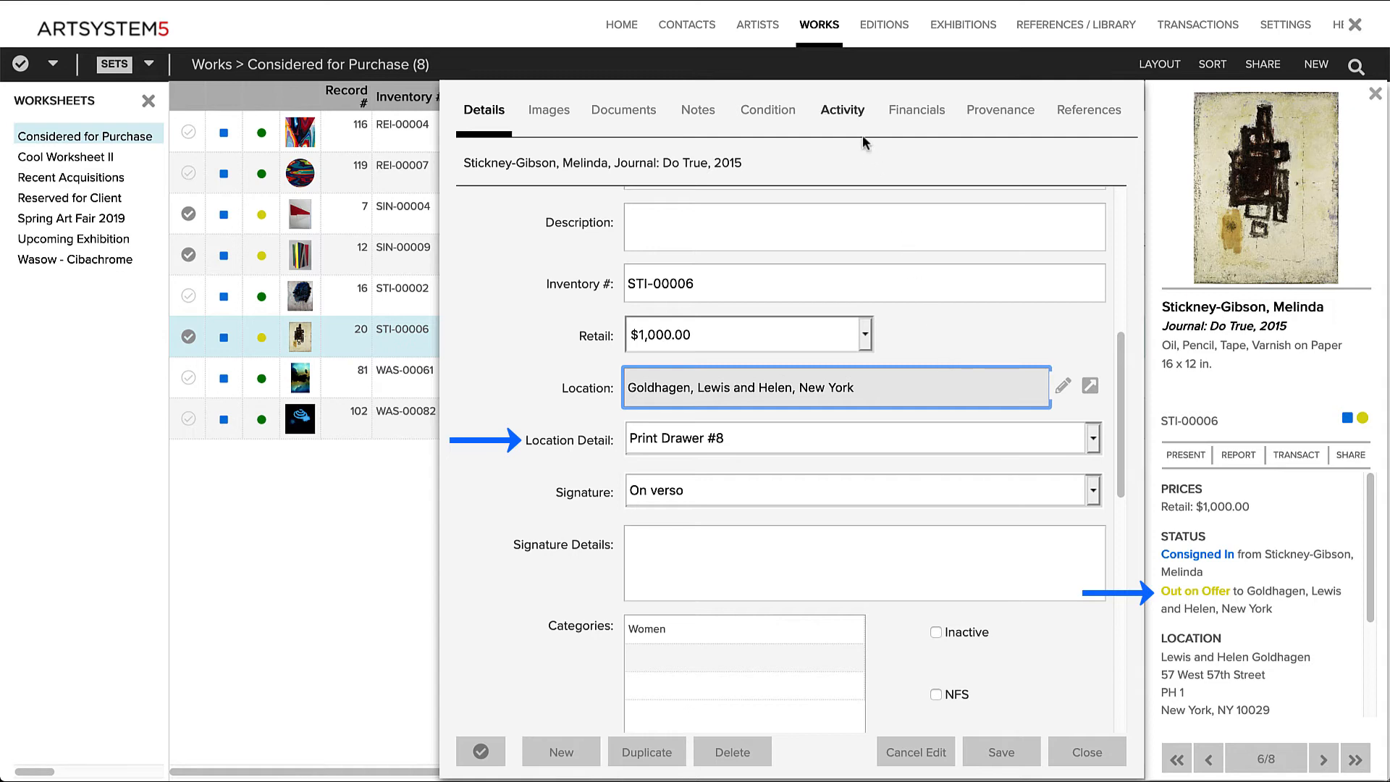
{"action": "left_click", "coordinate": [844, 111]}
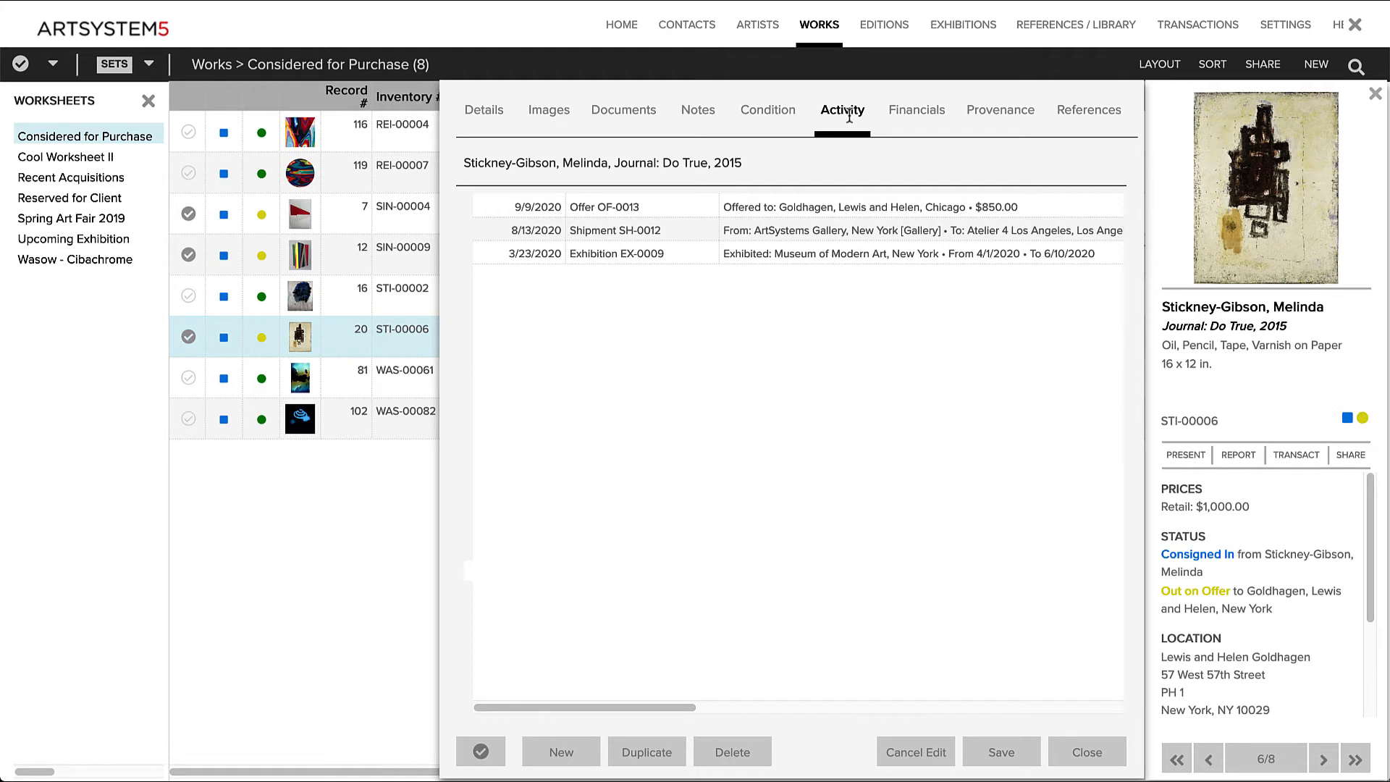
{"action": "double_click", "coordinate": [1023, 206]}
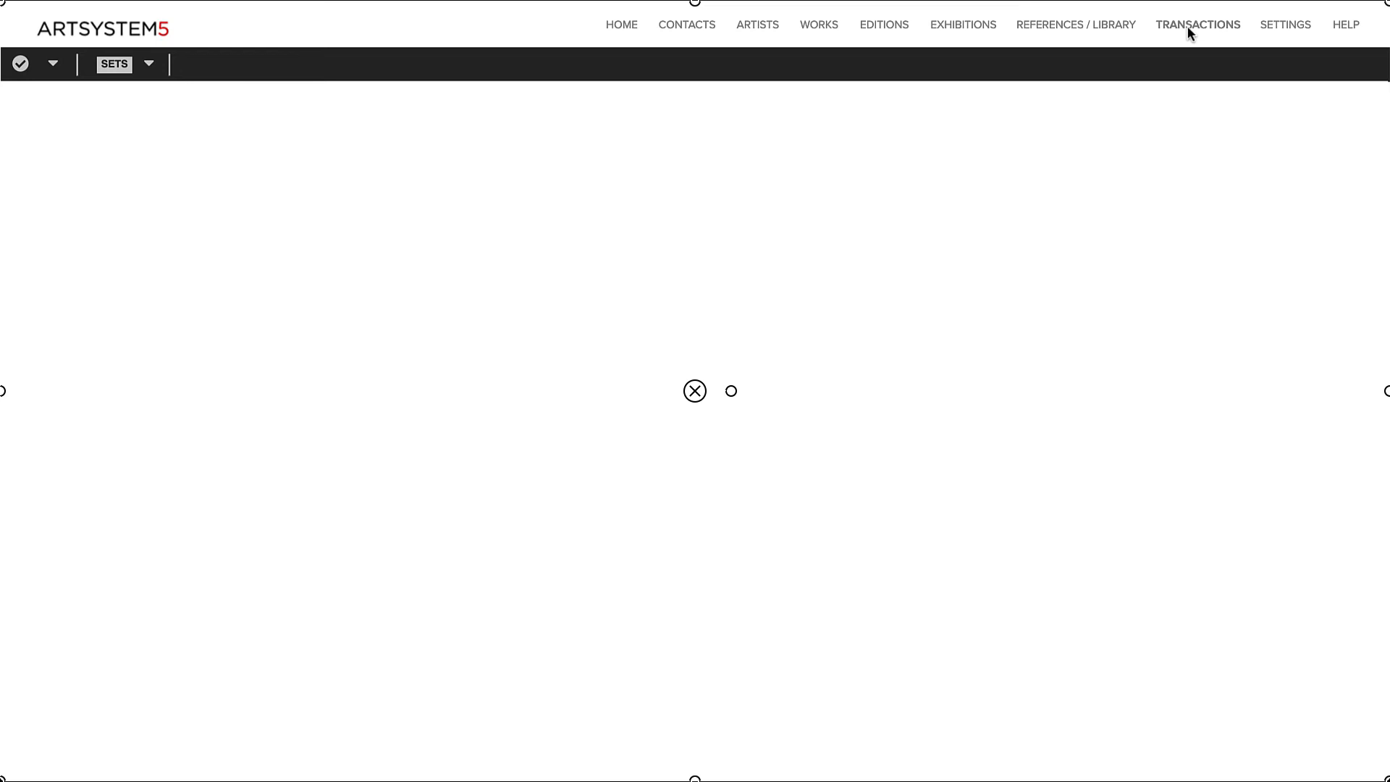
List all transactions of type Offer and open the offer dated 9/9/2020.
{"action": "left_click", "coordinate": [1187, 27]}
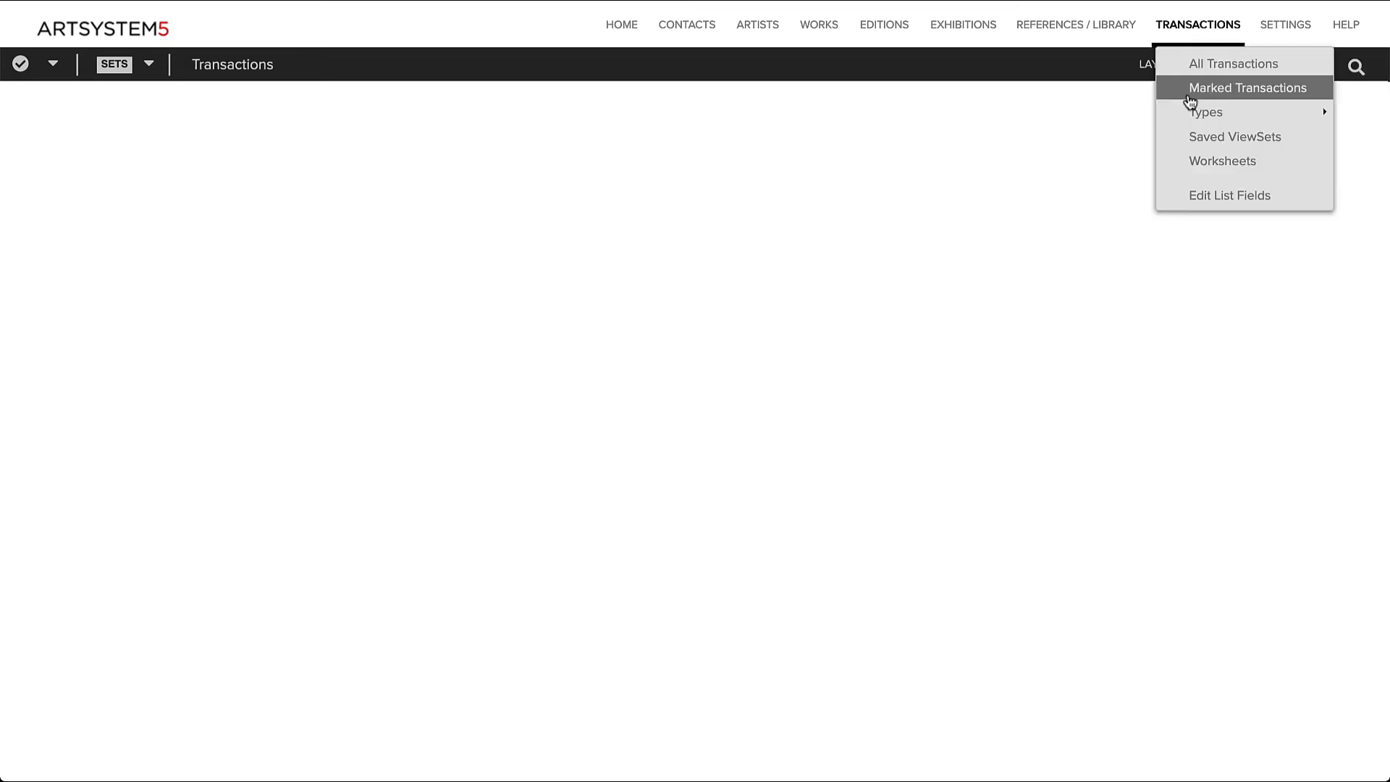
{"action": "mouse_move", "coordinate": [1204, 111]}
{"action": "left_click", "coordinate": [1131, 134]}
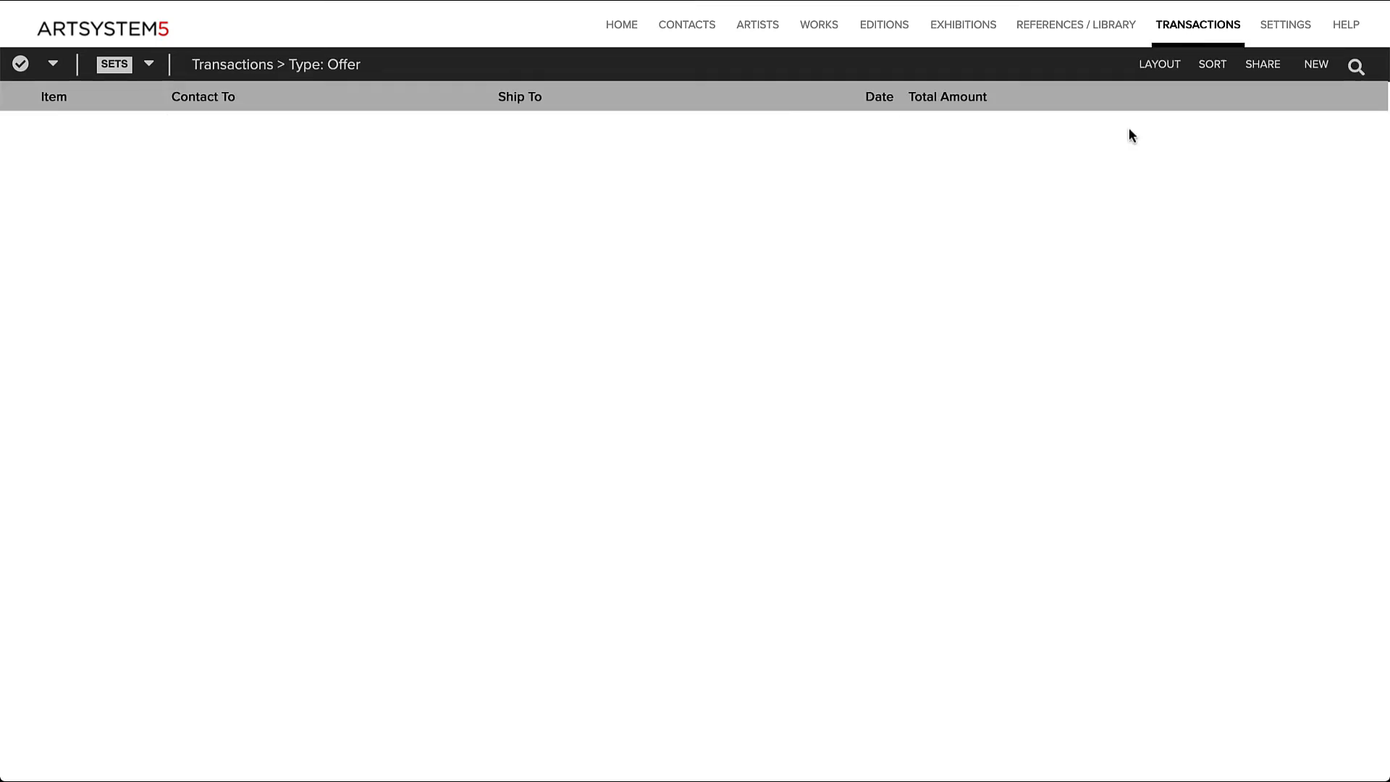
{"action": "left_click", "coordinate": [702, 142]}
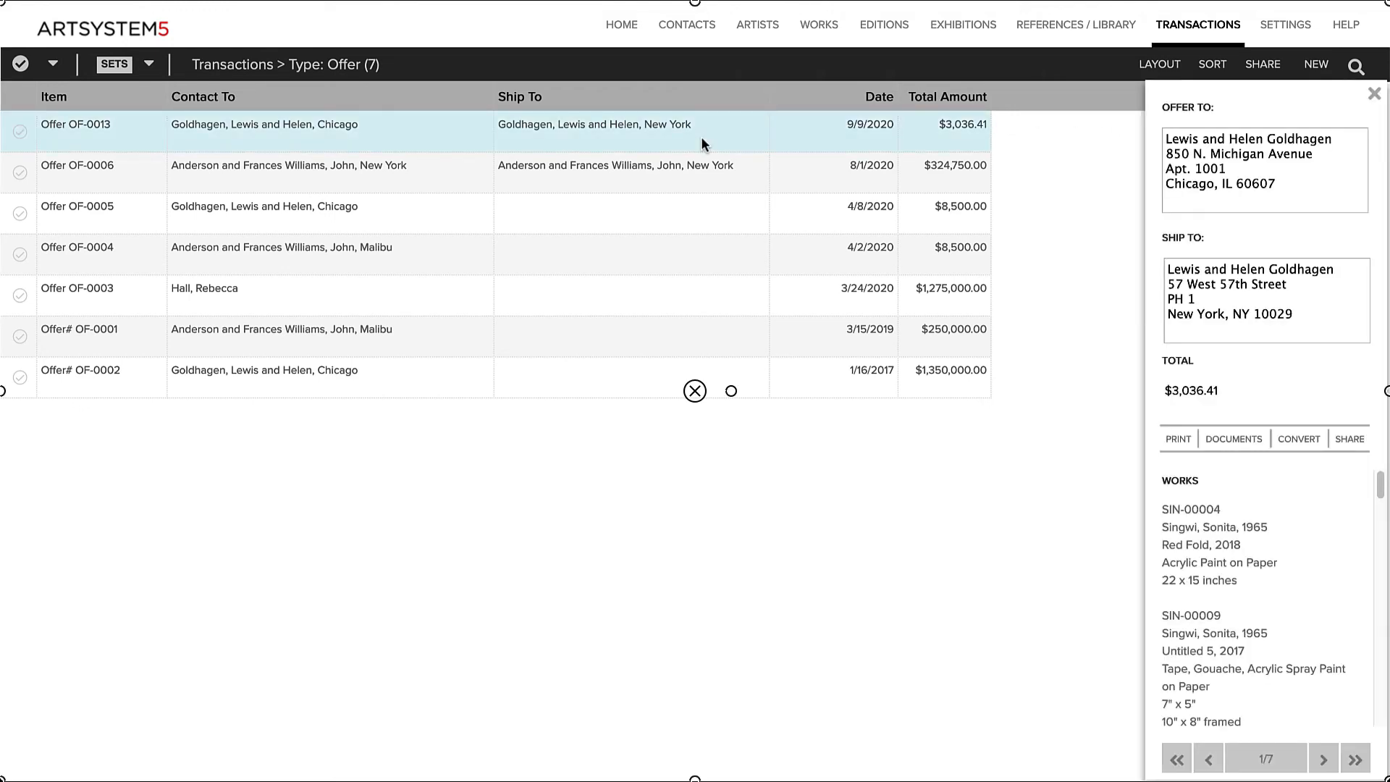
{"action": "double_click", "coordinate": [701, 136]}
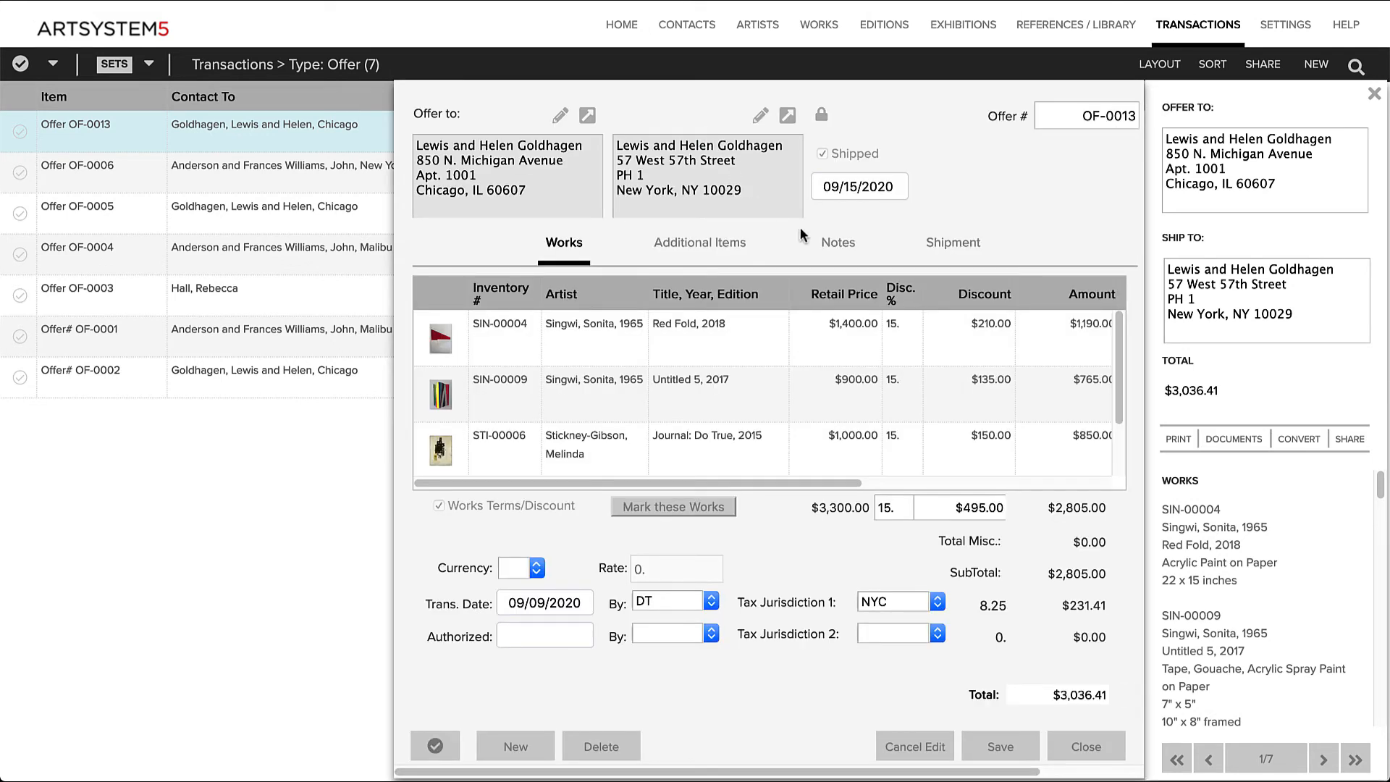
Convert the offer into an invoice for Red Fold, 2018 and Journal: Do True, 2015, and mark the invoice as shipped.
{"action": "left_click", "coordinate": [1297, 440]}
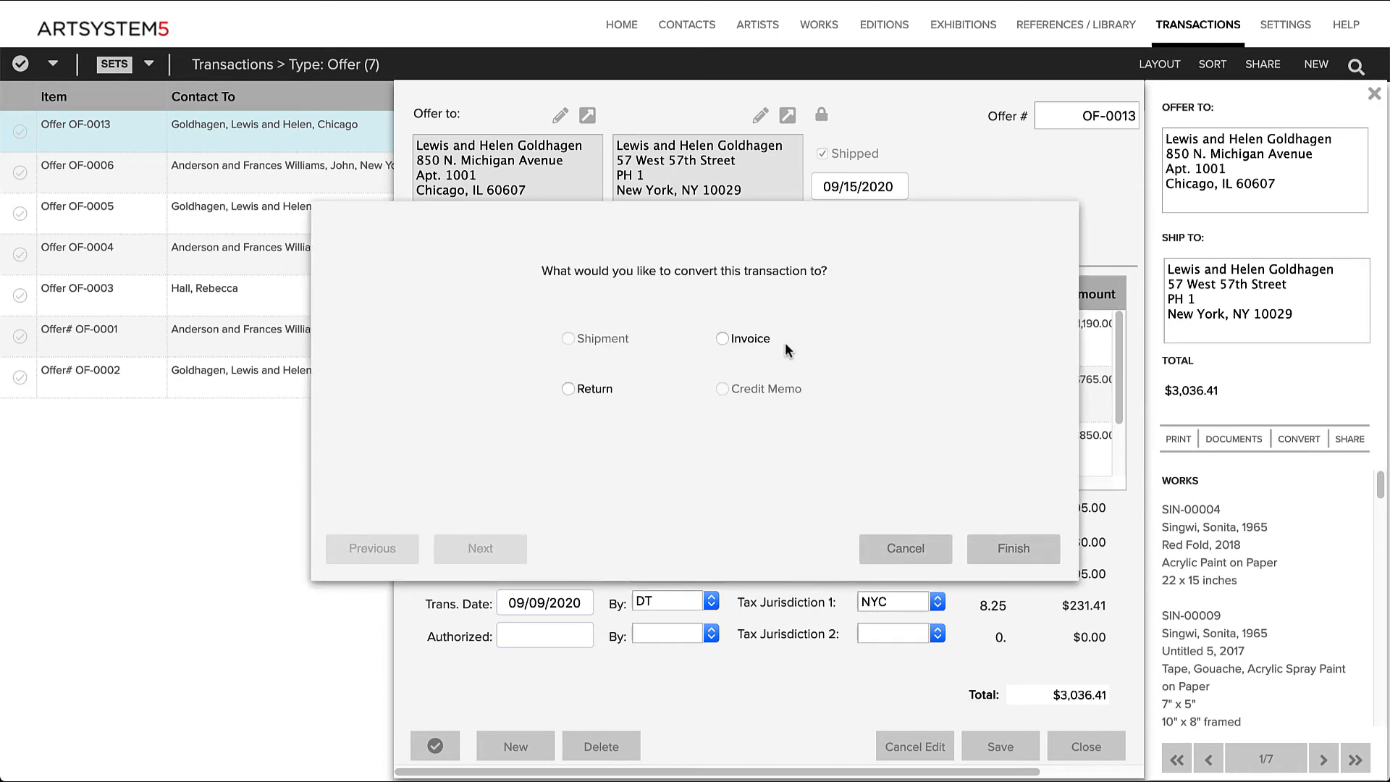
{"action": "left_click", "coordinate": [724, 338]}
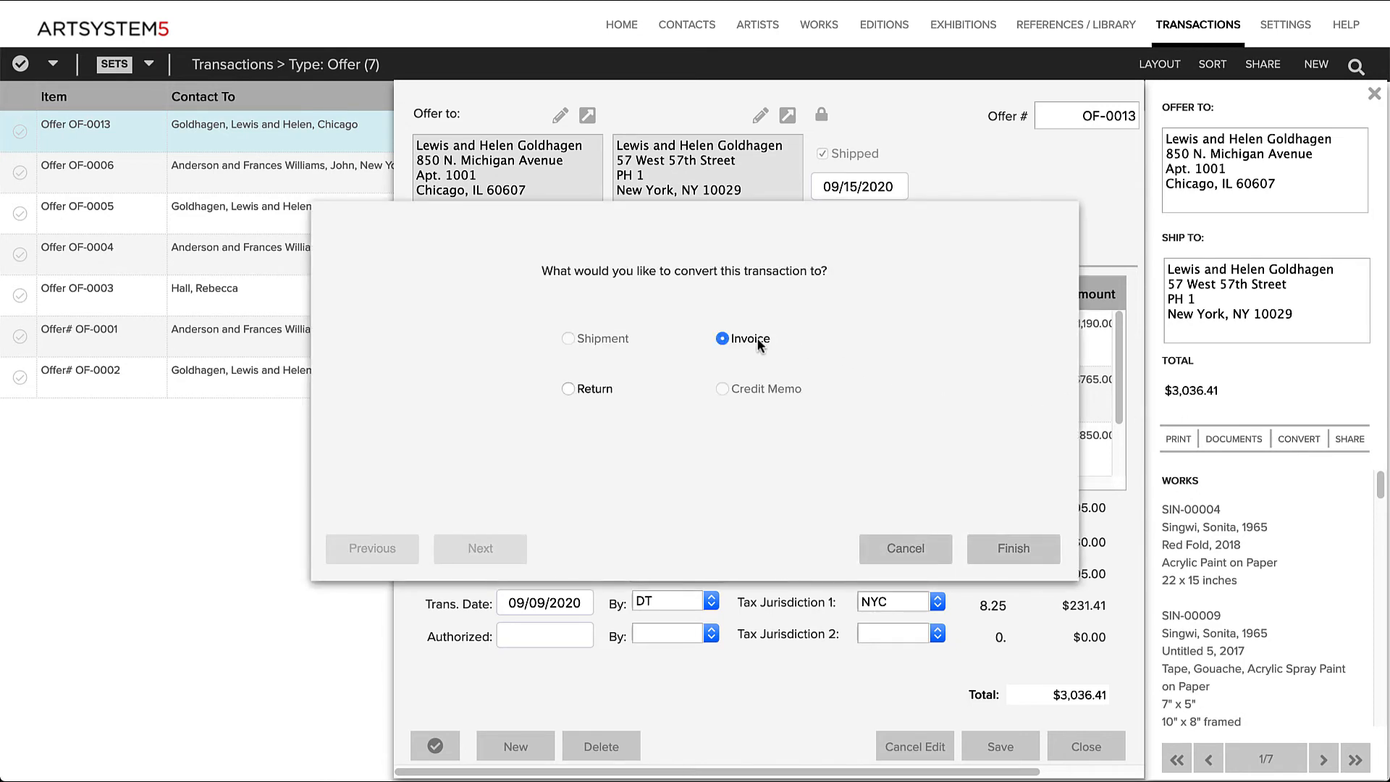
{"action": "left_click", "coordinate": [459, 546]}
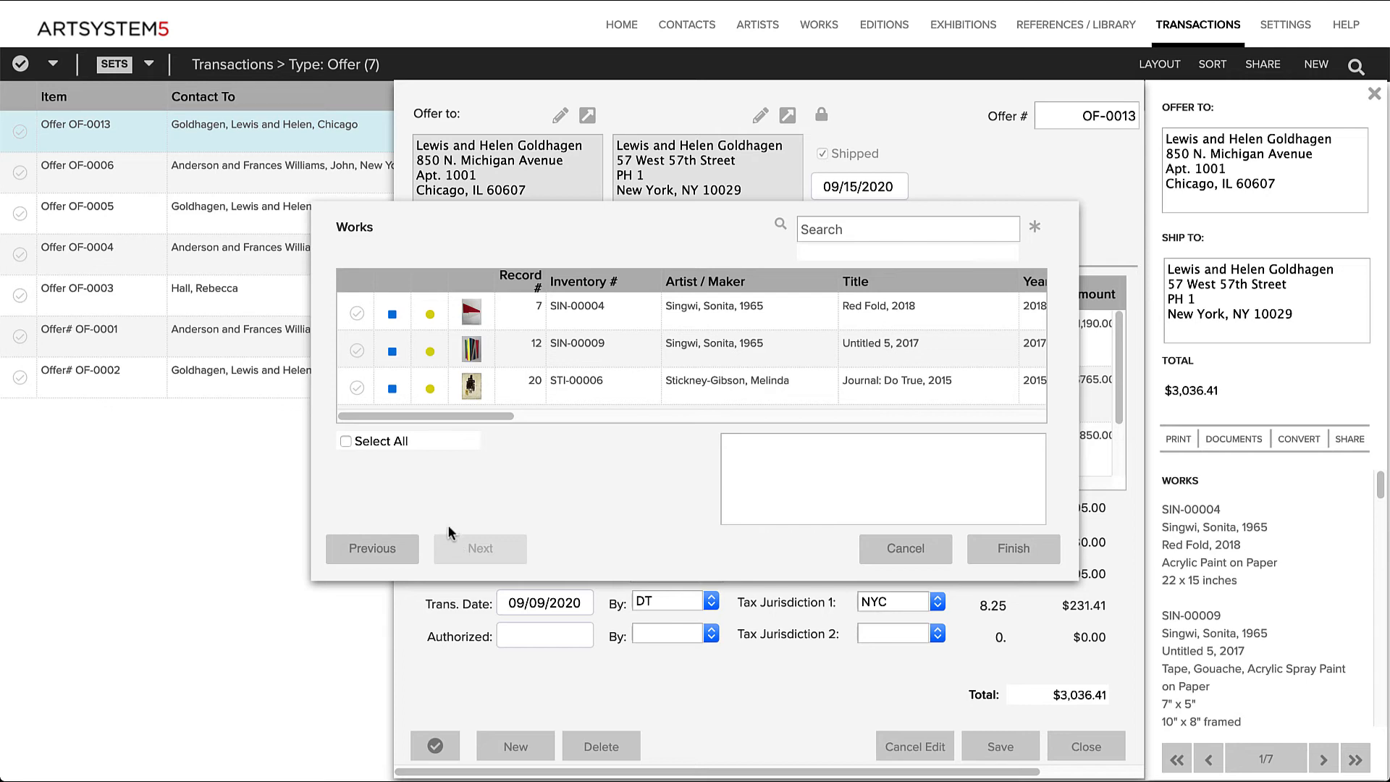
{"action": "left_click", "coordinate": [347, 313]}
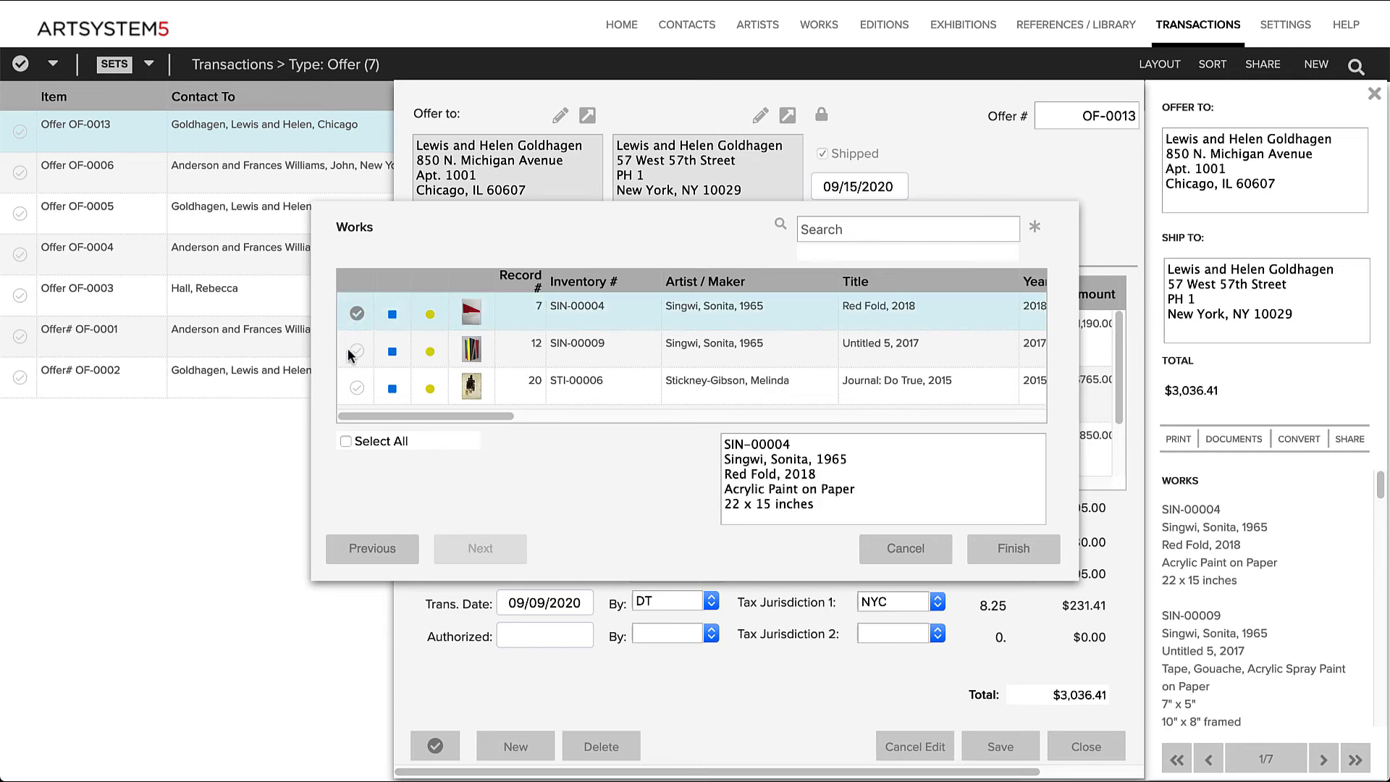
{"action": "left_click", "coordinate": [356, 389]}
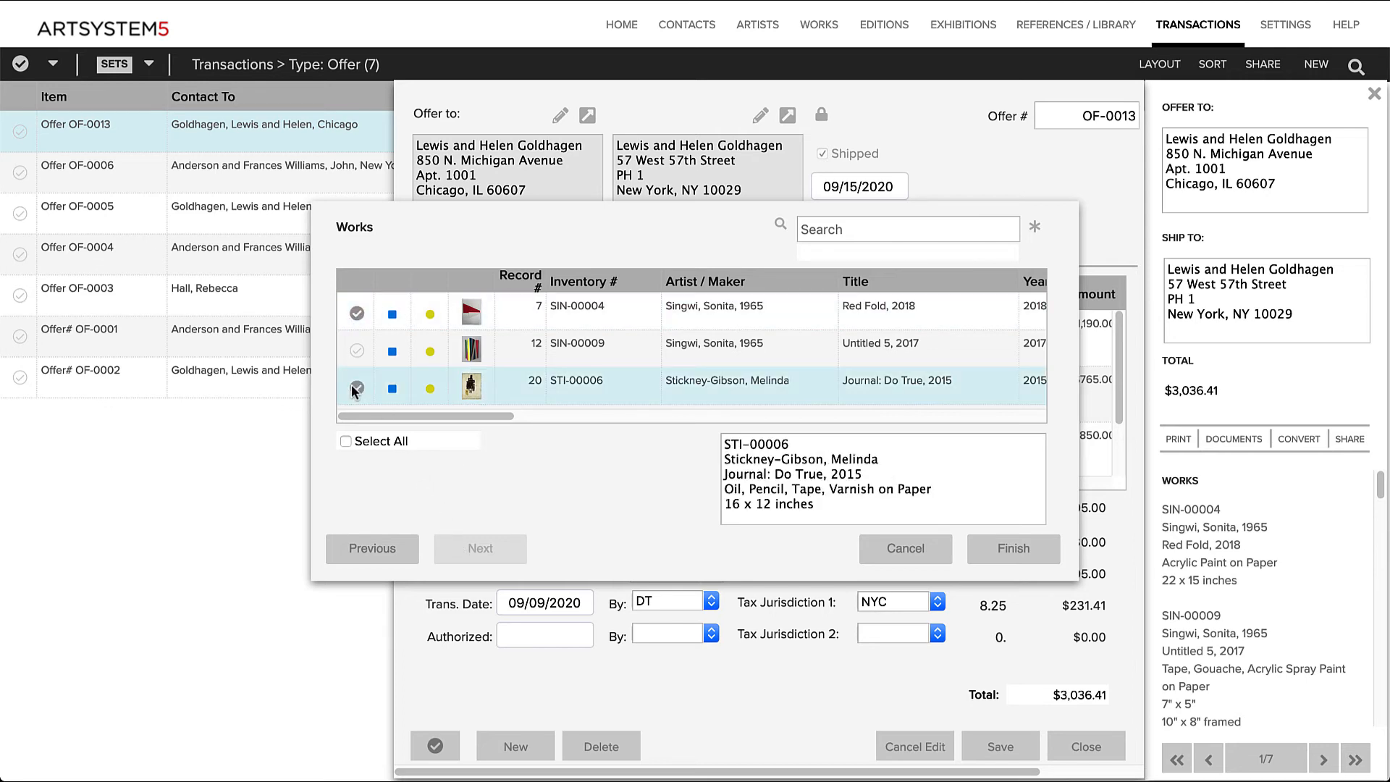
{"action": "left_click", "coordinate": [1003, 547]}
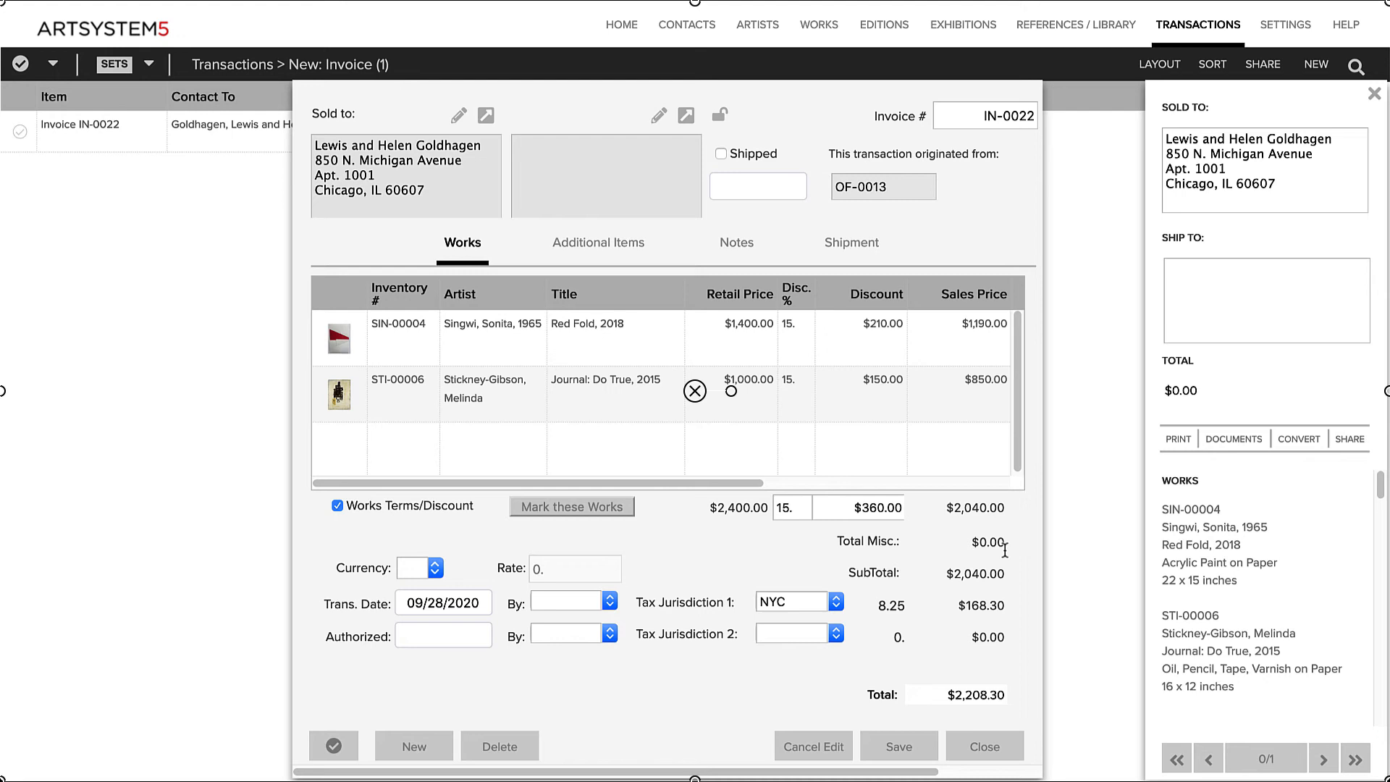
{"action": "left_click", "coordinate": [721, 153]}
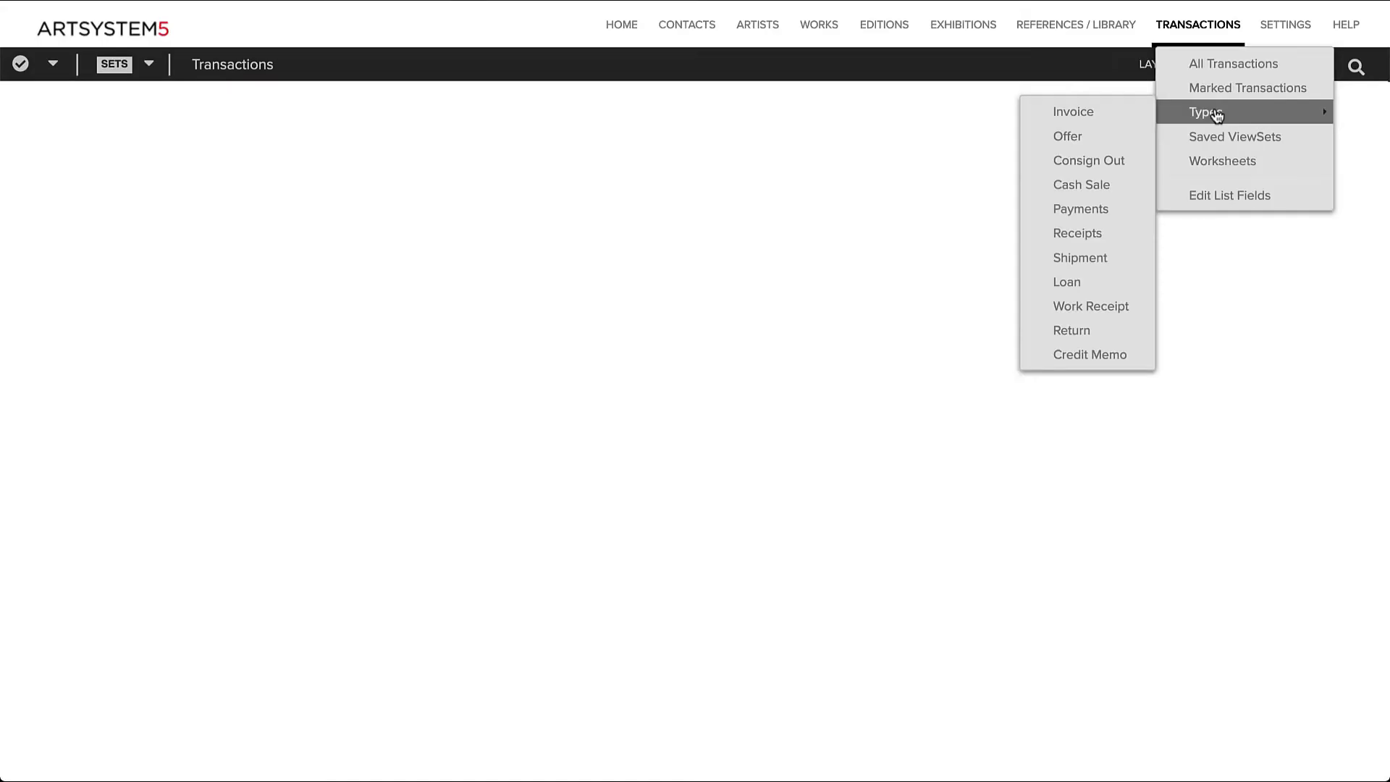
List the Offer transactions again and start converting the 9/9/2020 offer into a return.
{"action": "left_click", "coordinate": [1114, 136]}
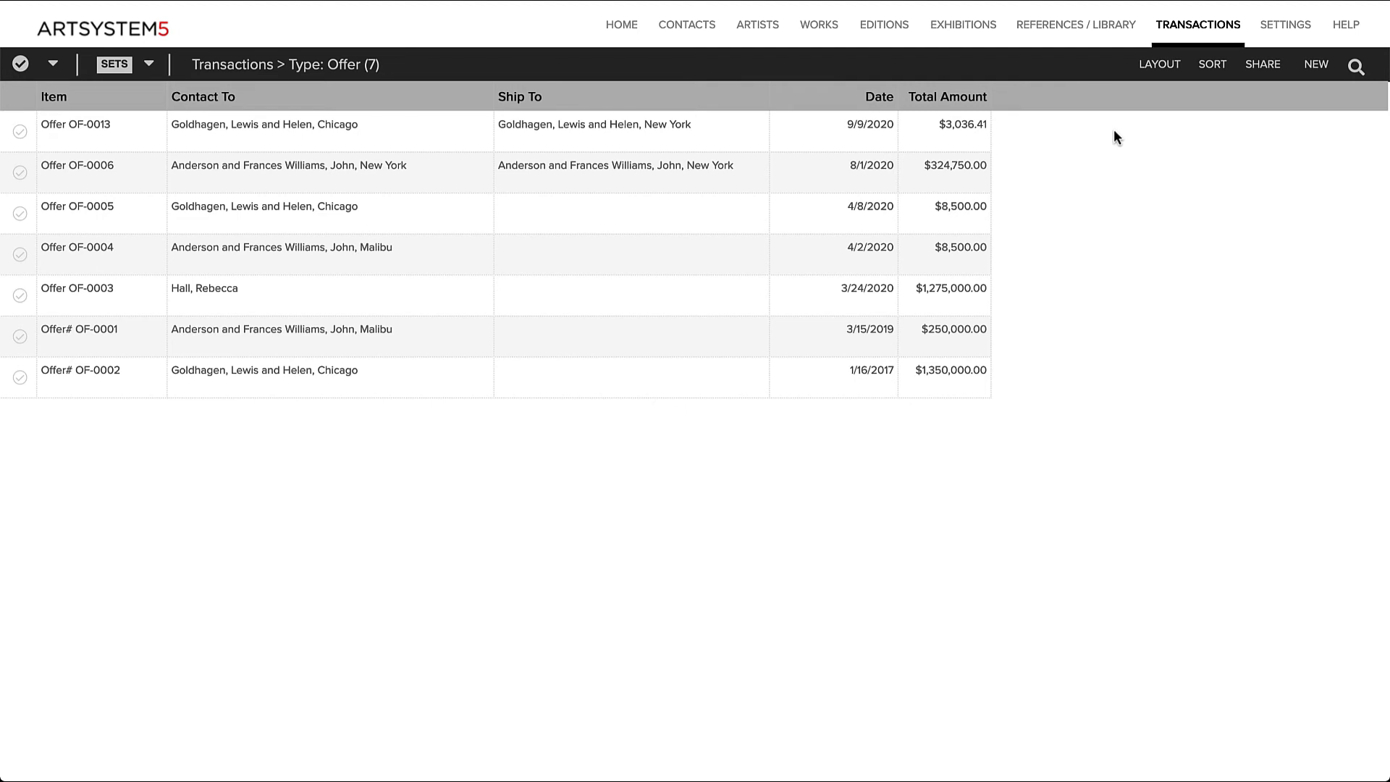
{"action": "left_click", "coordinate": [798, 137]}
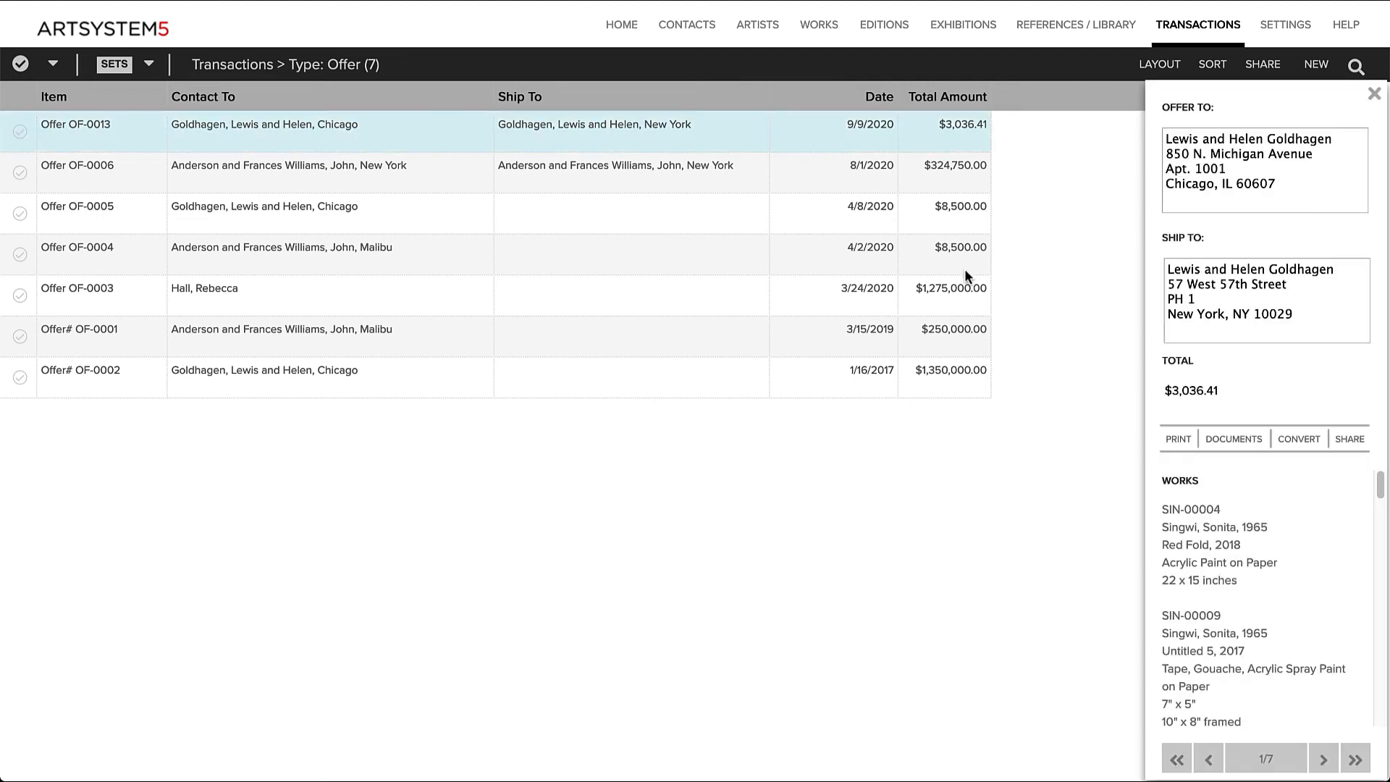
{"action": "left_click", "coordinate": [1299, 439]}
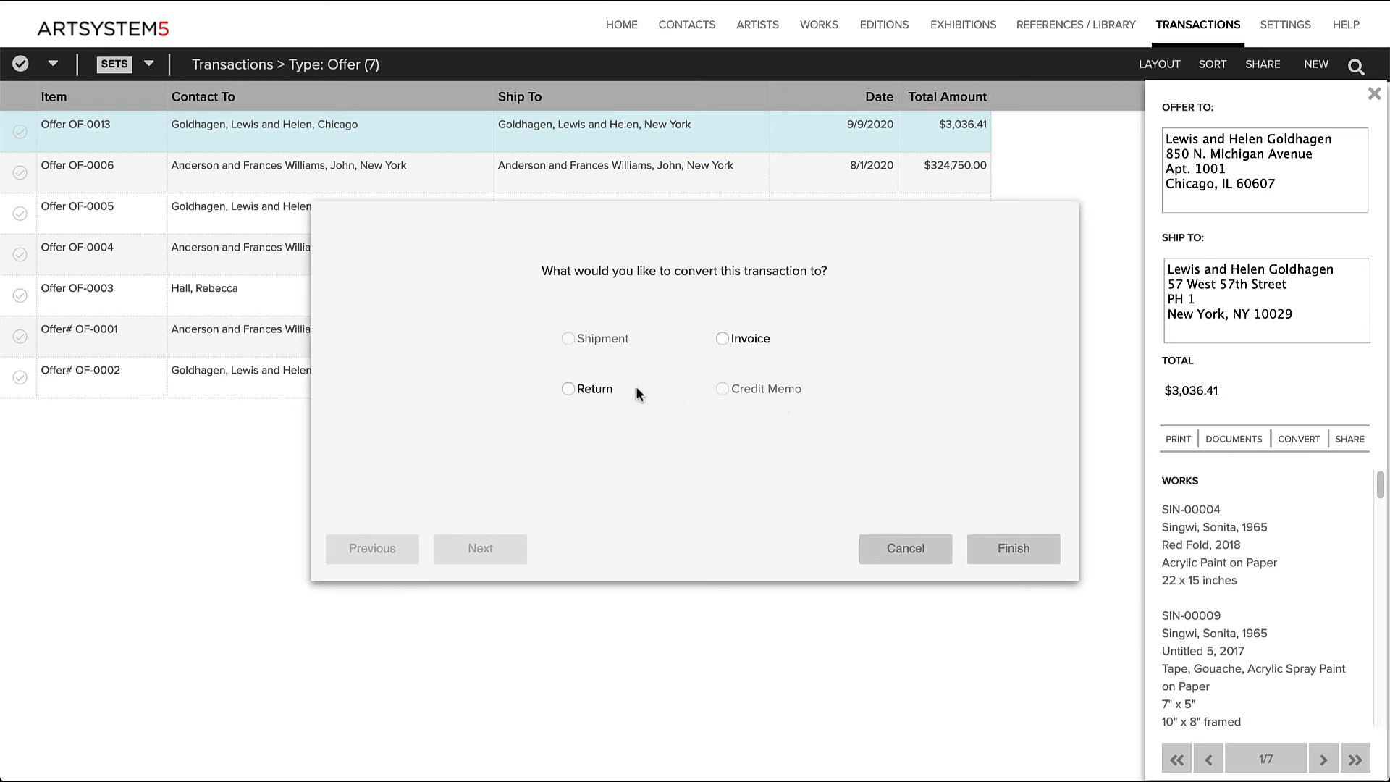
{"action": "left_click", "coordinate": [607, 393]}
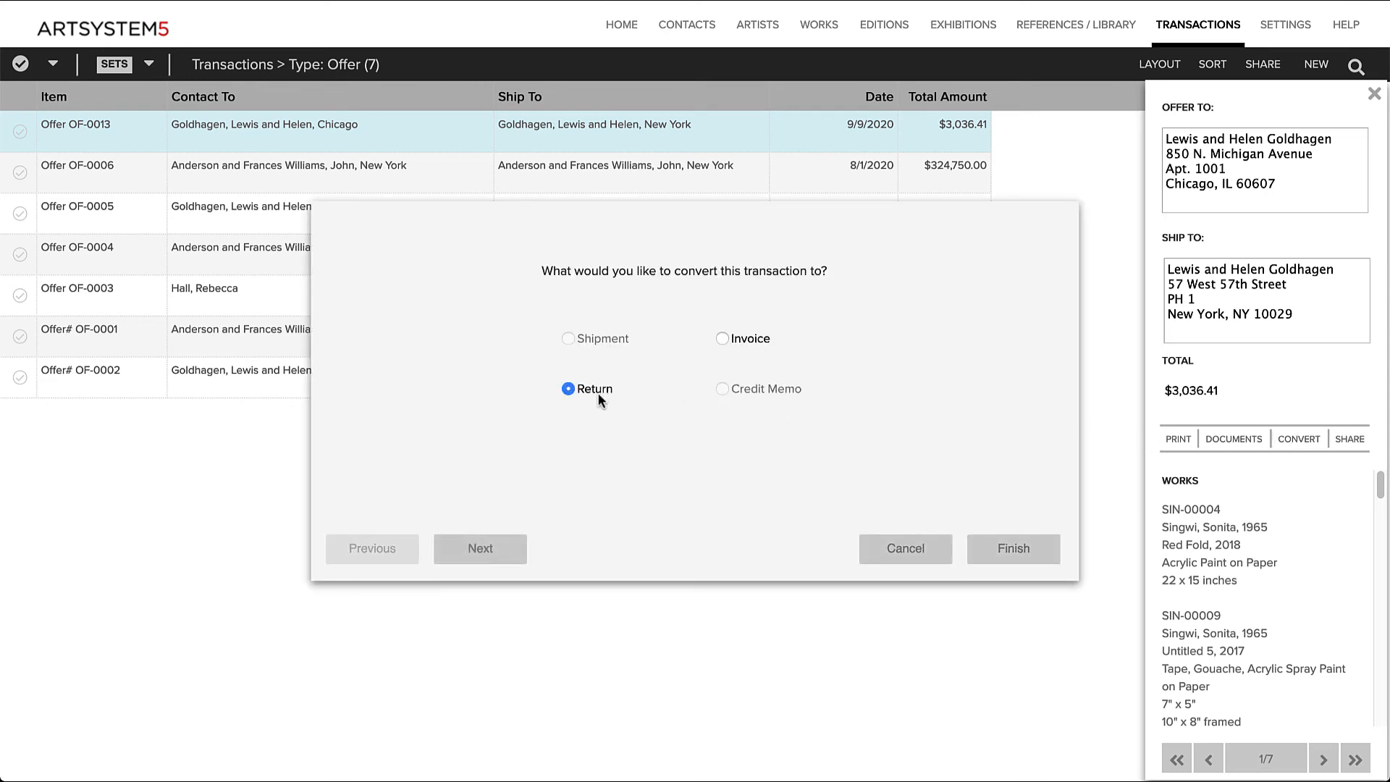
{"action": "left_click", "coordinate": [492, 553]}
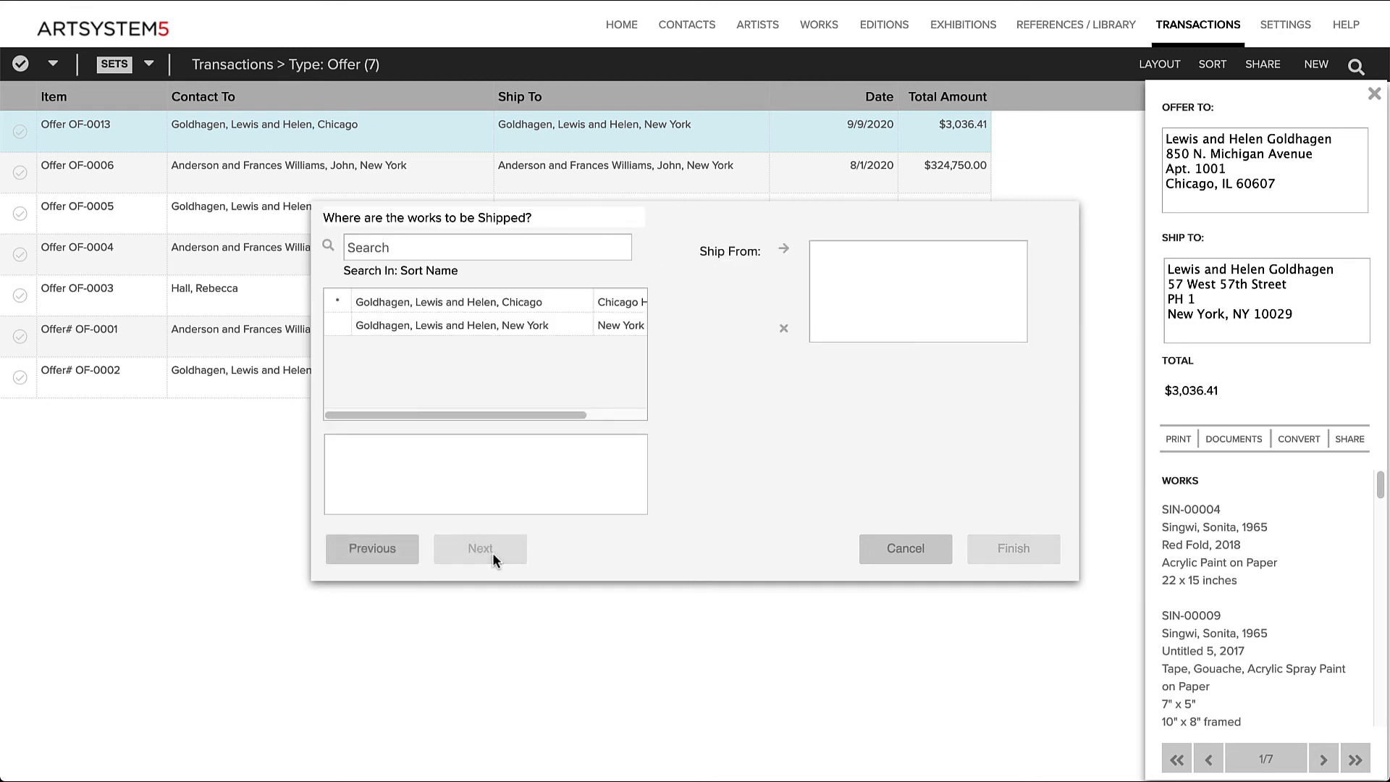
Set the return to ship from the client's New York address to ArtSystems Gallery, New York.
{"action": "left_click", "coordinate": [522, 326]}
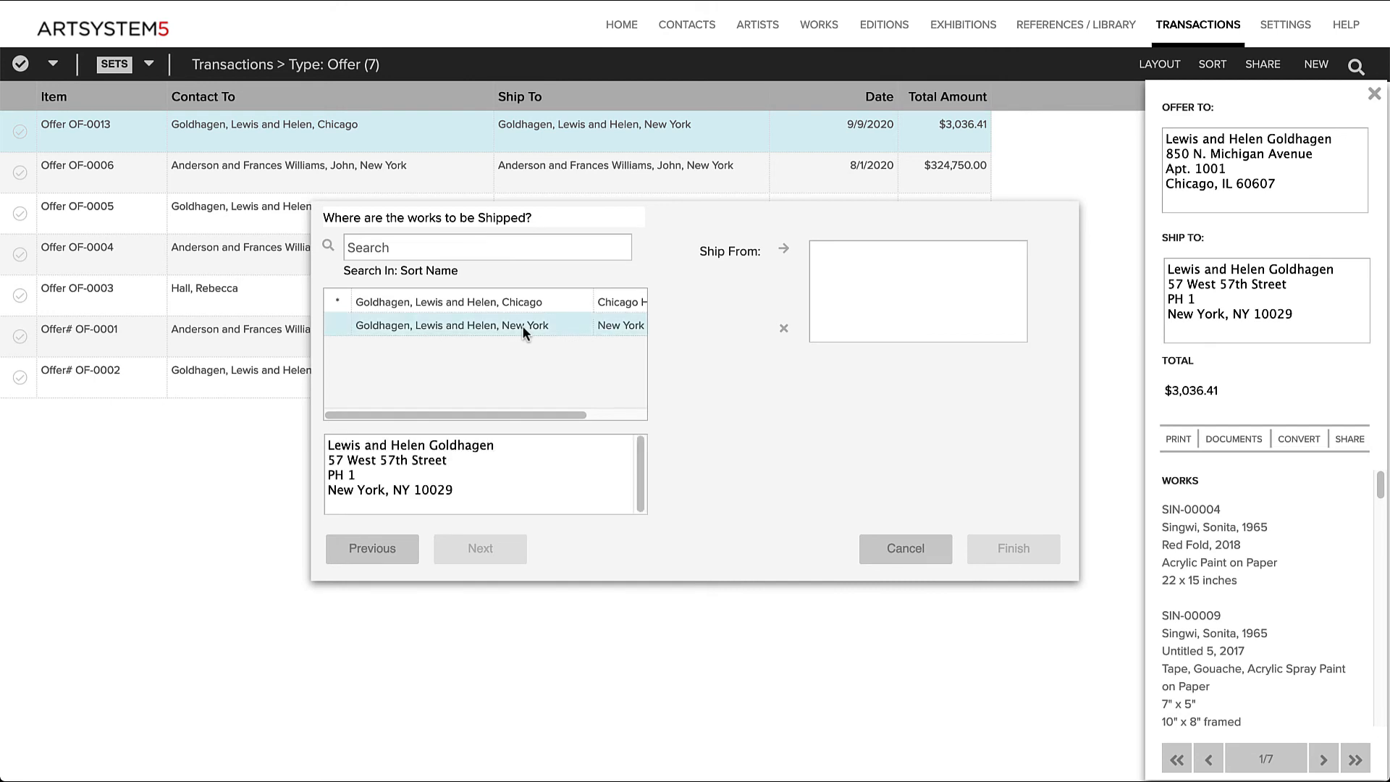
{"action": "left_click", "coordinate": [783, 250]}
{"action": "left_click", "coordinate": [501, 548]}
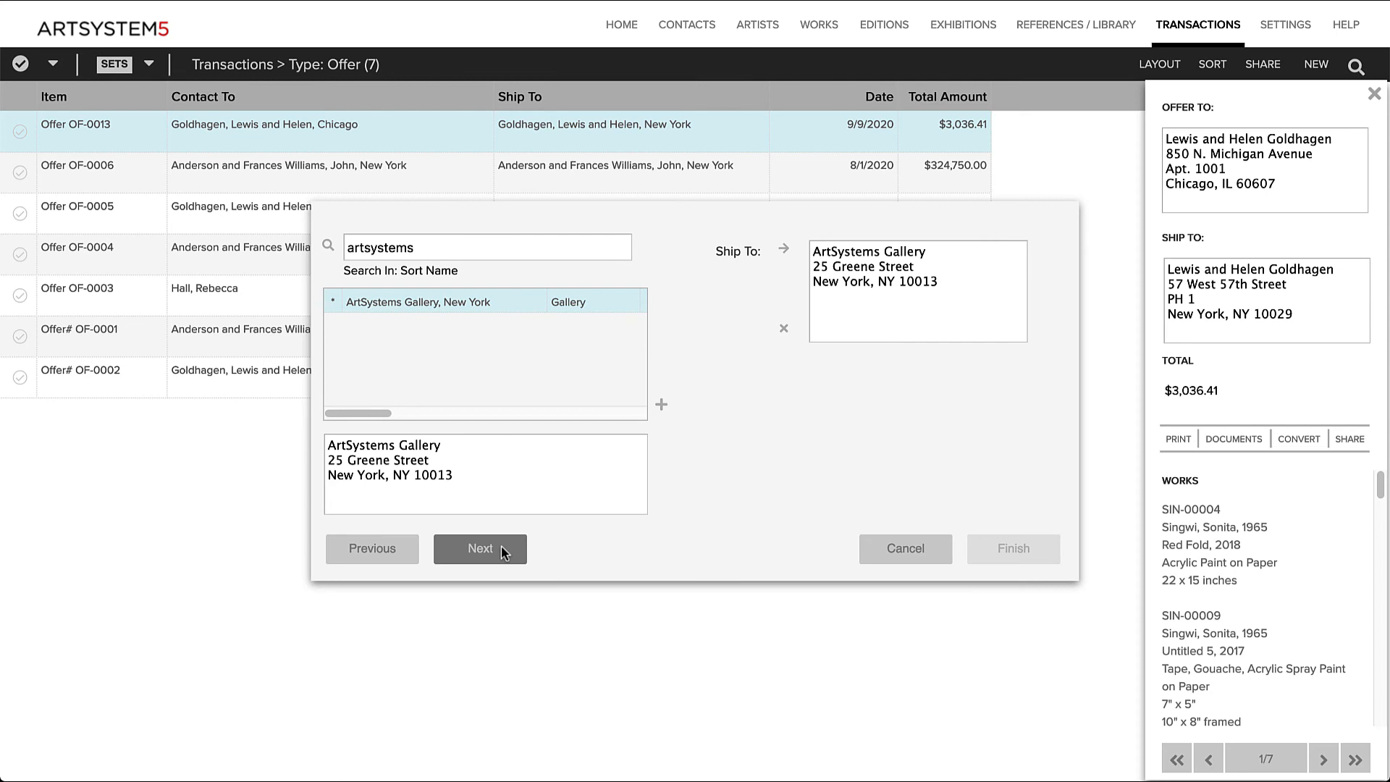
{"action": "left_click", "coordinate": [501, 548]}
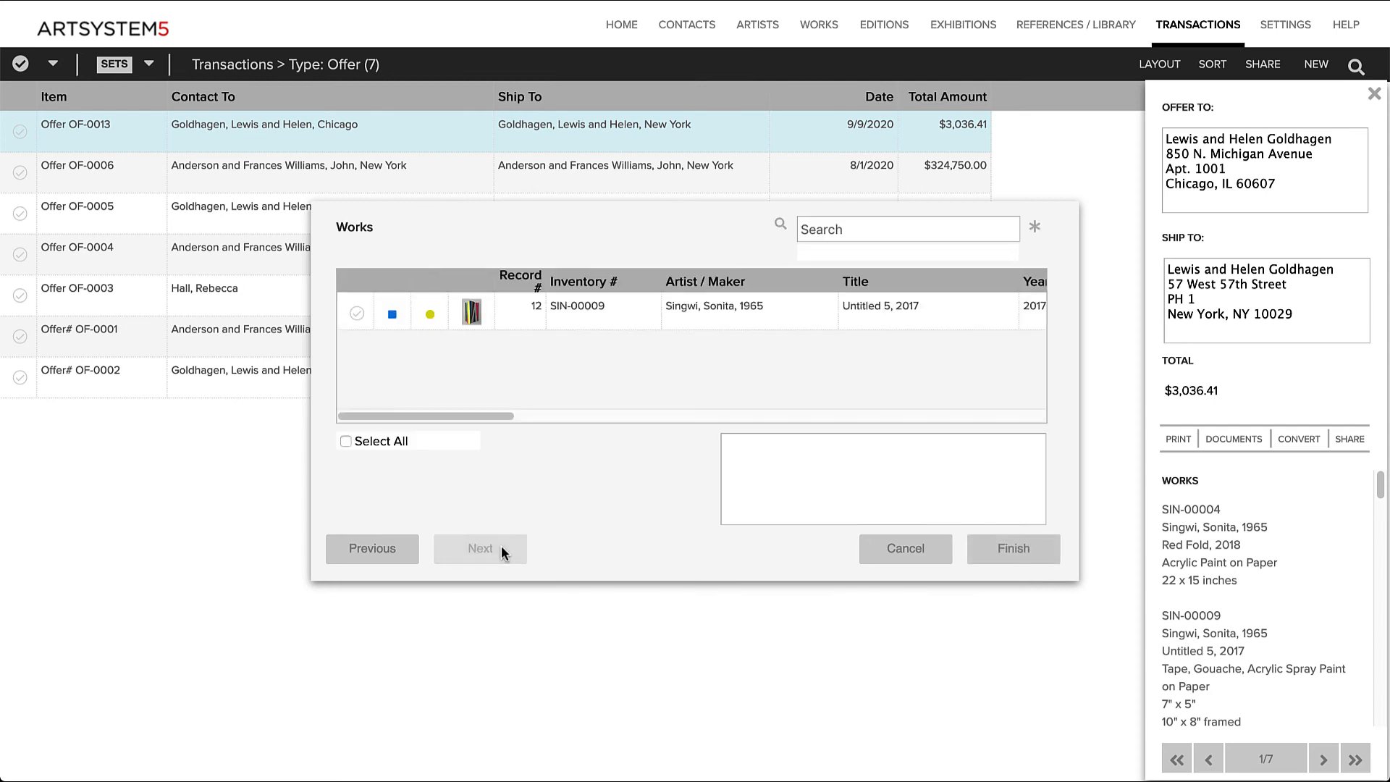
Include Untitled 5, 2017 in the return, create it, and mark it as shipped with the date 09/28/2020.
{"action": "left_click", "coordinate": [353, 315]}
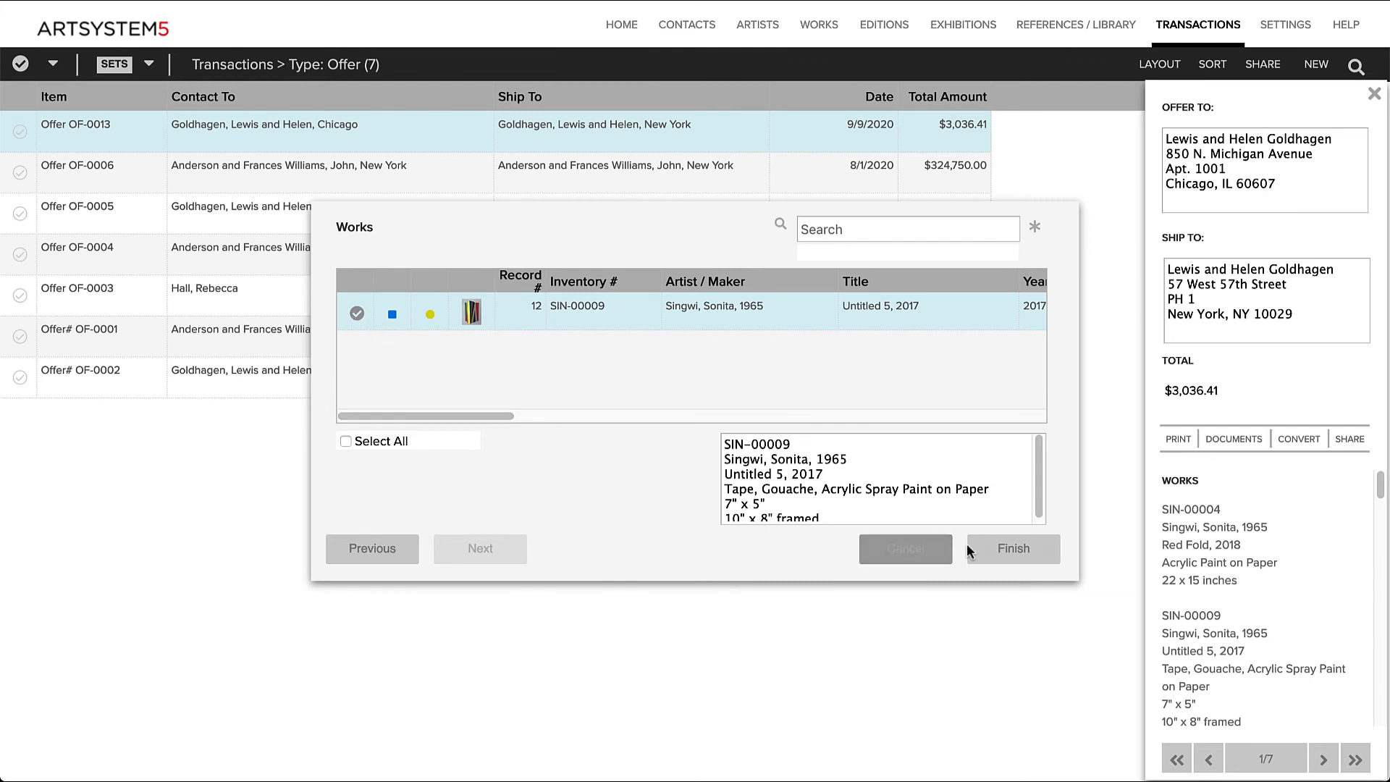
{"action": "left_click", "coordinate": [1011, 550]}
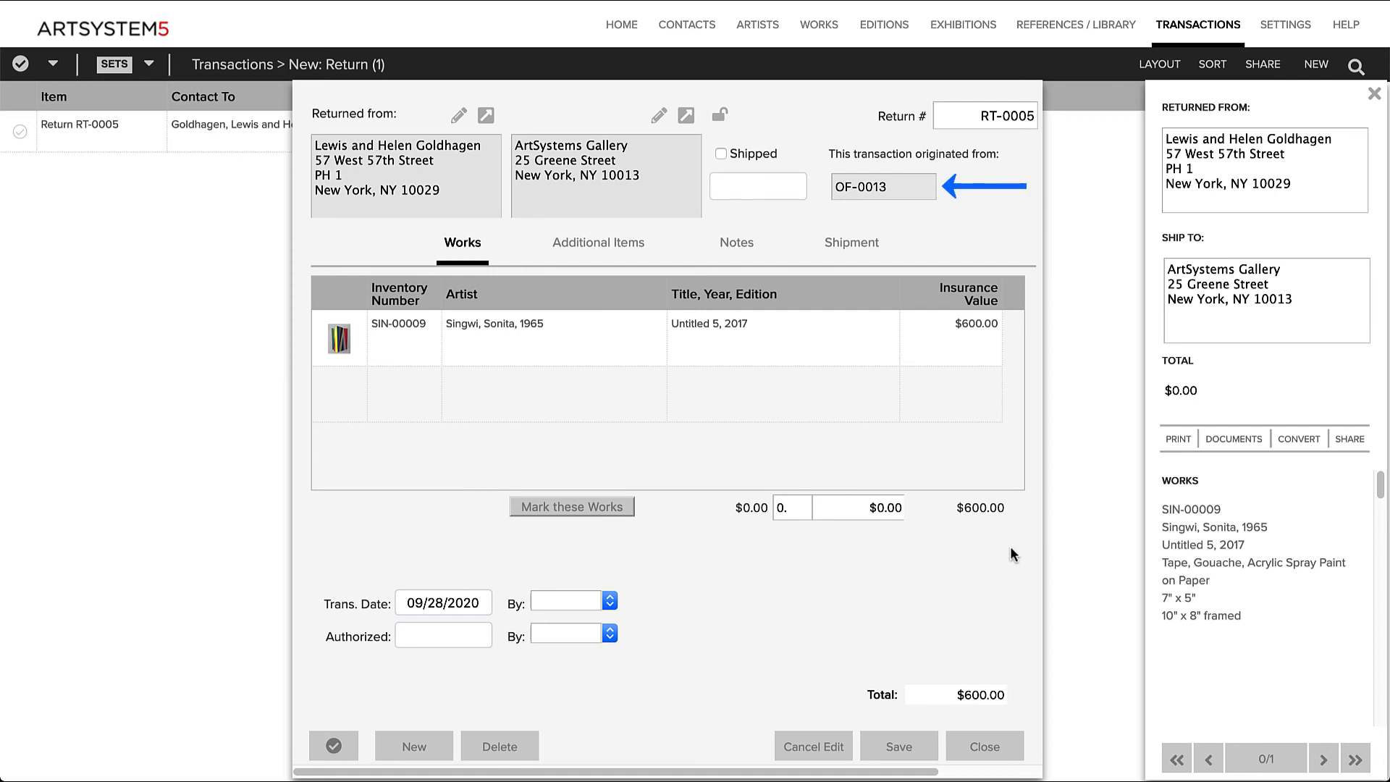
{"action": "left_click", "coordinate": [720, 154]}
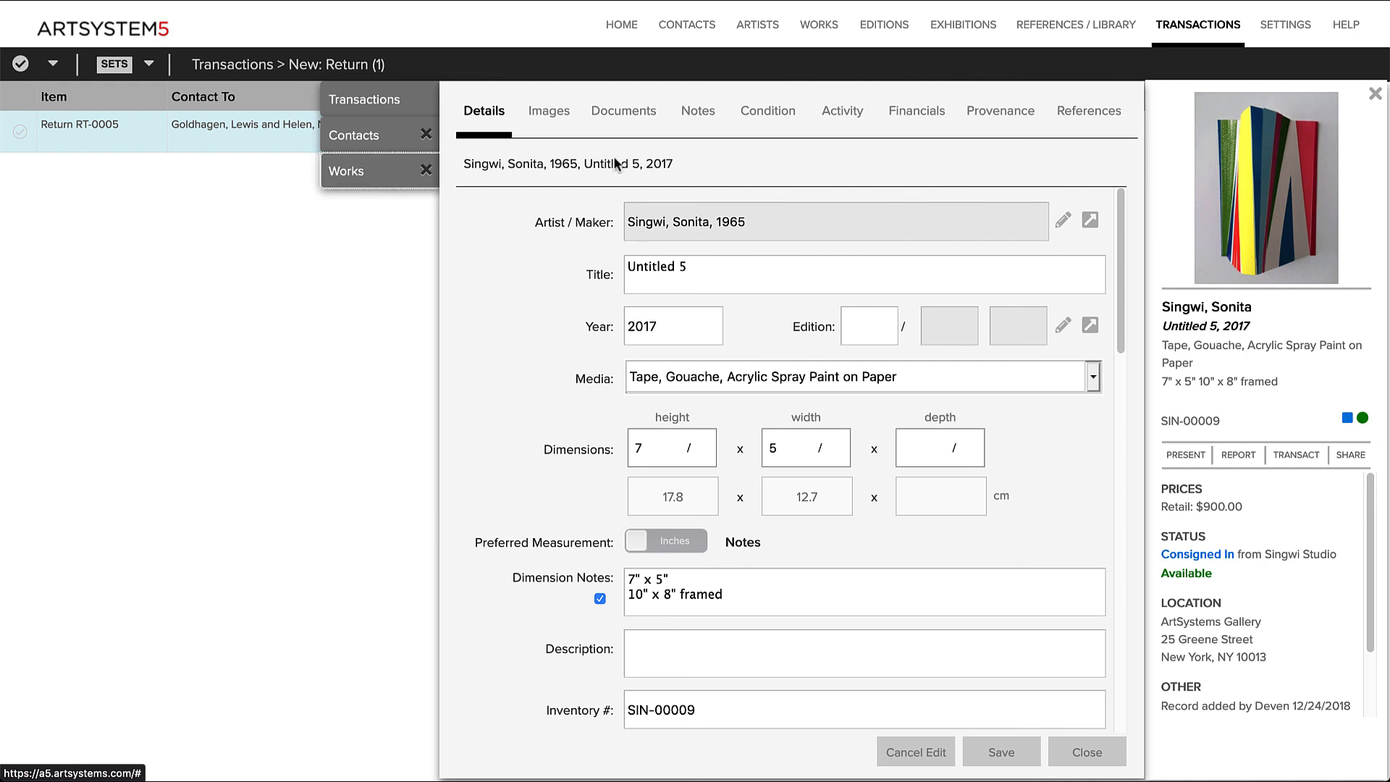
Review the activity histories of Untitled 5, 2017 and of the client's contact record, and go back to the return.
{"action": "left_click", "coordinate": [840, 116]}
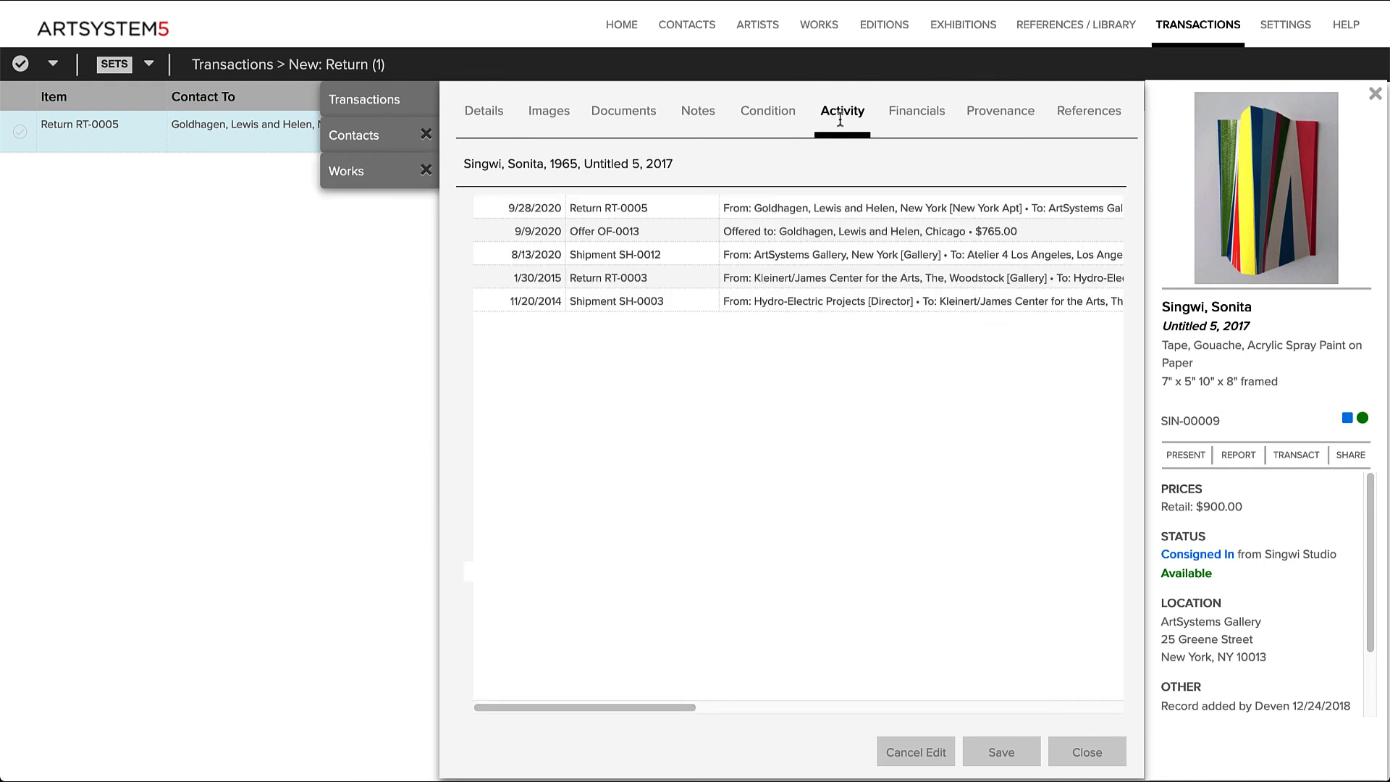
{"action": "left_click", "coordinate": [391, 136]}
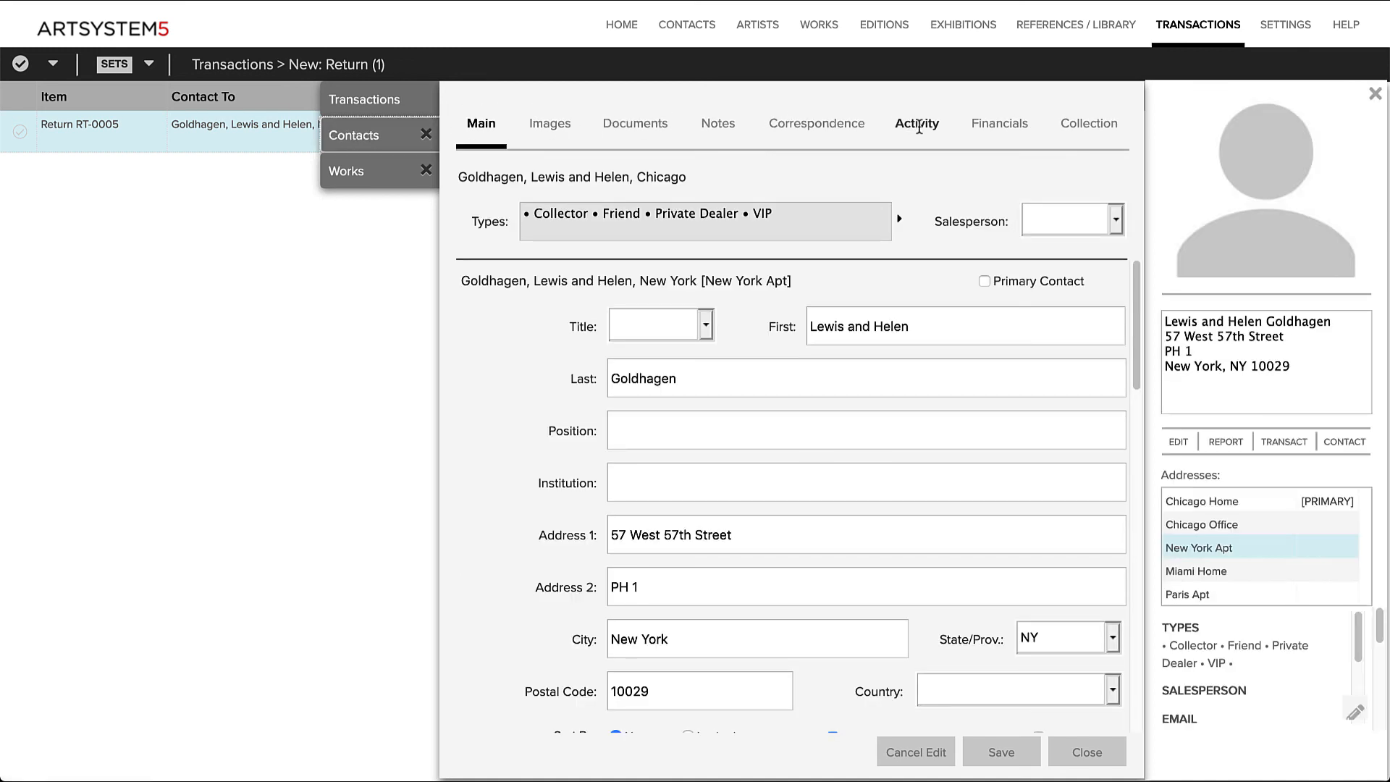
{"action": "left_click", "coordinate": [918, 126]}
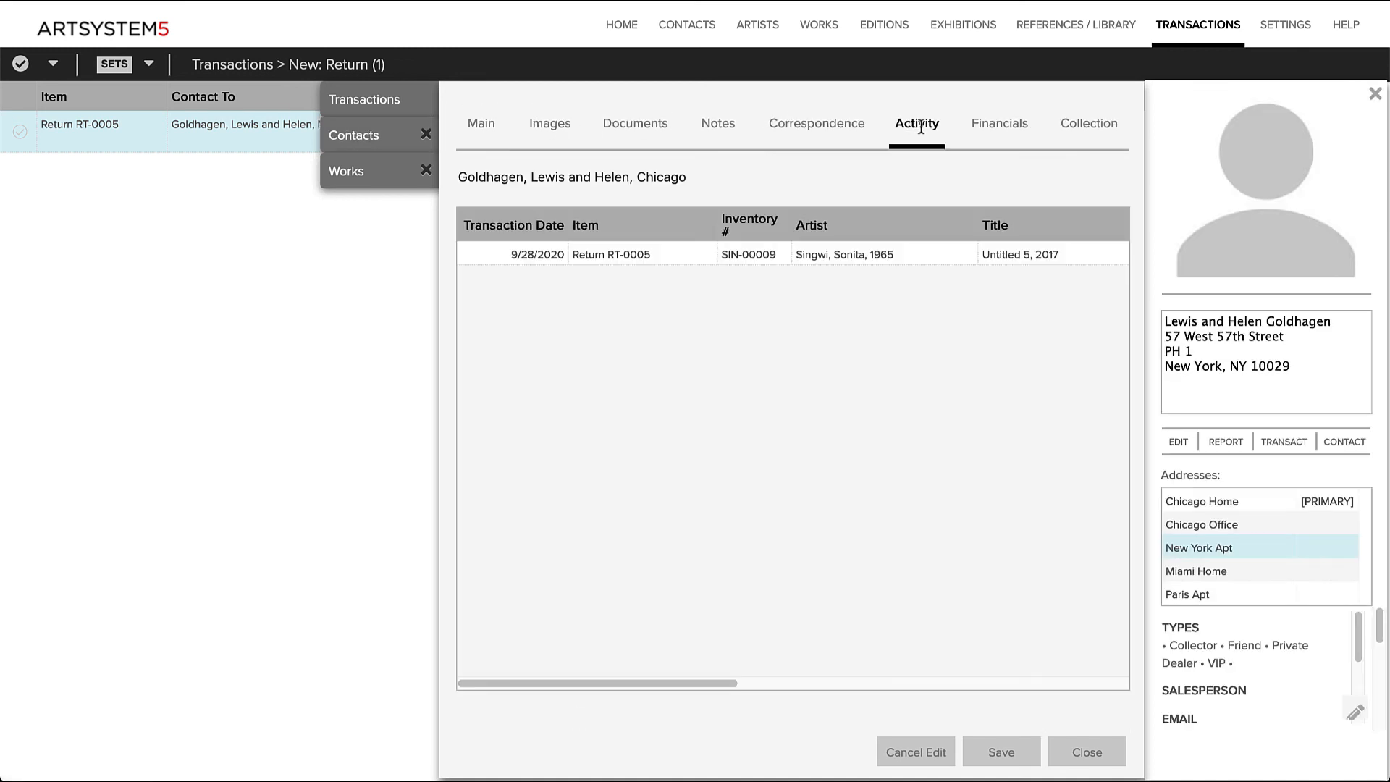
{"action": "left_click", "coordinate": [402, 110]}
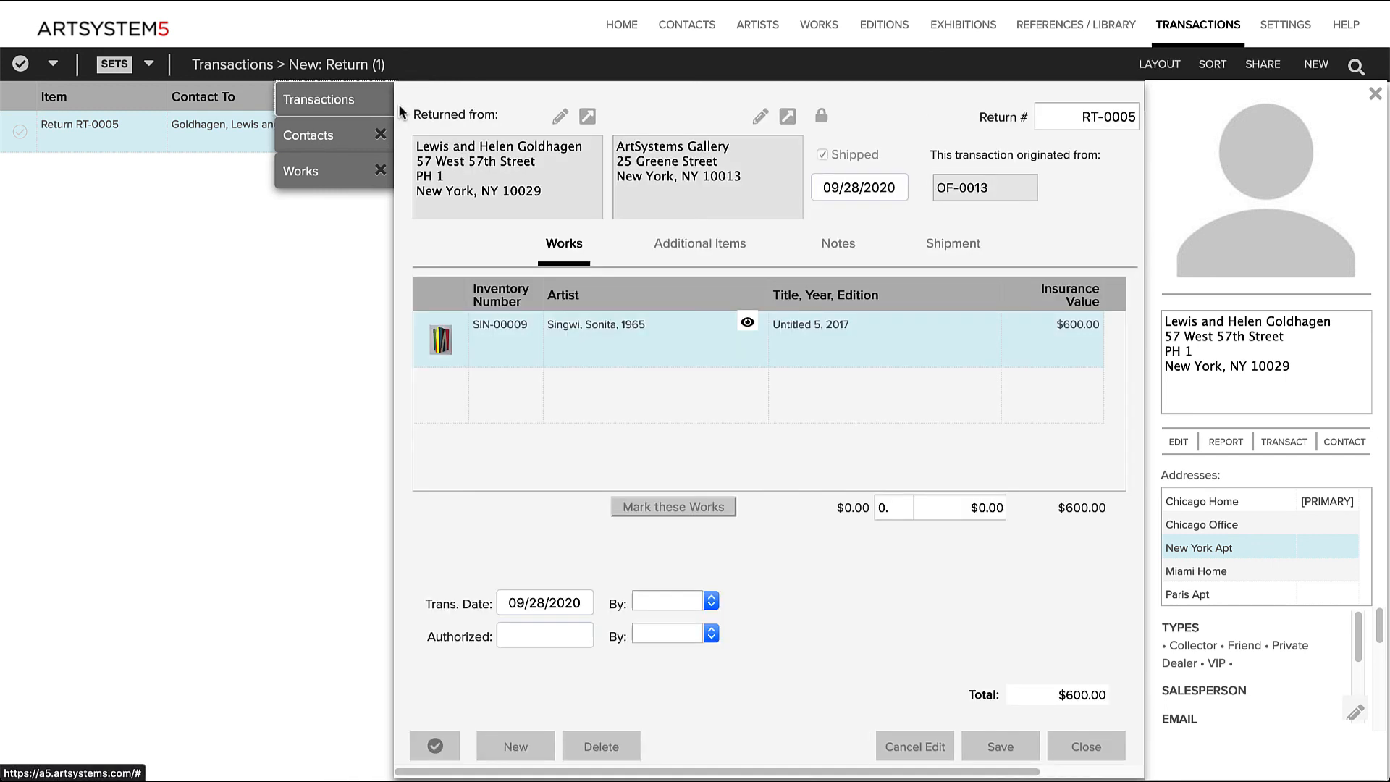